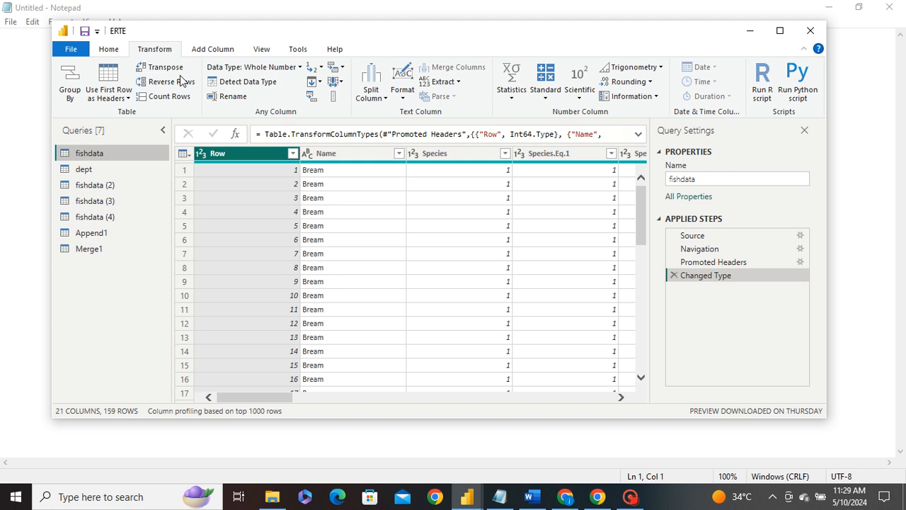
# Step: Try transposing the fishdata query and remove the Transposed Table step again
pyautogui.click(163, 68)
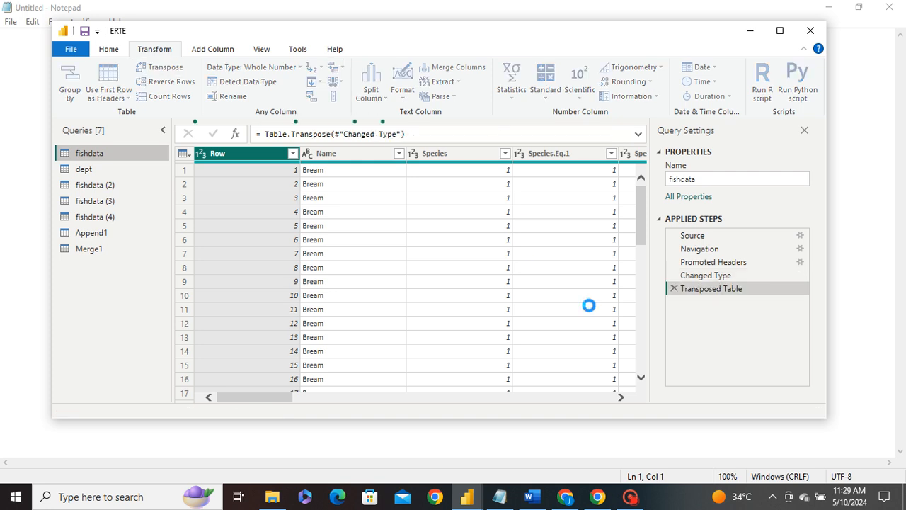
pyautogui.click(674, 289)
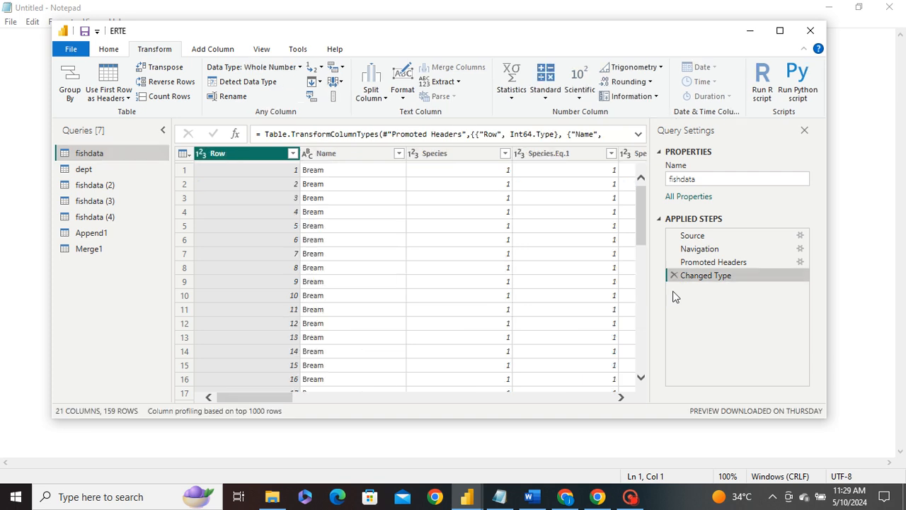
# Step: Transpose the fishdata (4) query and delete the Transposed Table step again
pyautogui.click(106, 216)
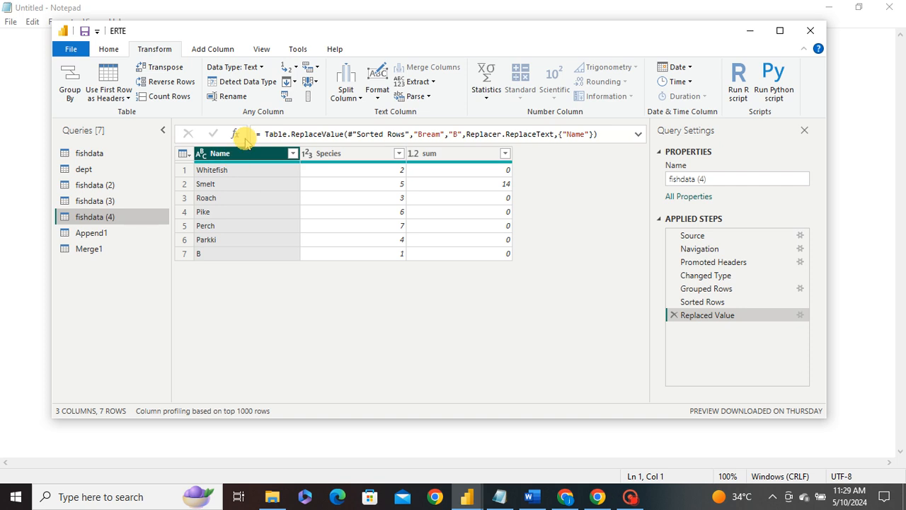
pyautogui.click(155, 68)
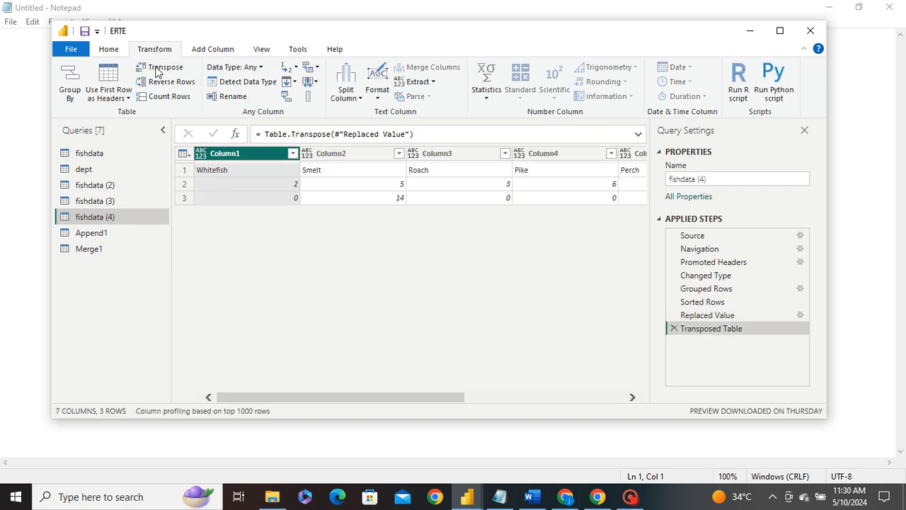
pyautogui.moveTo(284, 398); pyautogui.dragTo(204, 393)
pyautogui.click(674, 329)
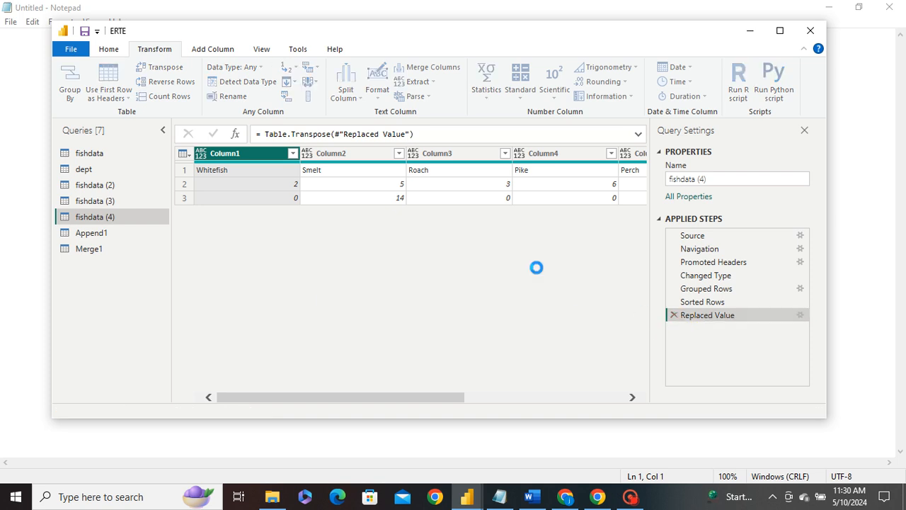
# Step: Reverse the rows of fishdata (4) three times, then delete all three Reversed Rows steps
pyautogui.click(186, 83)
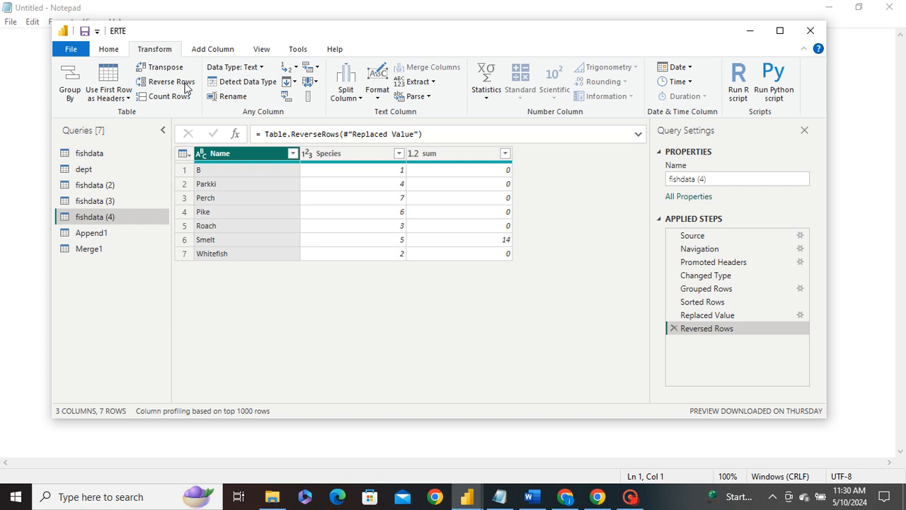
pyautogui.click(186, 84)
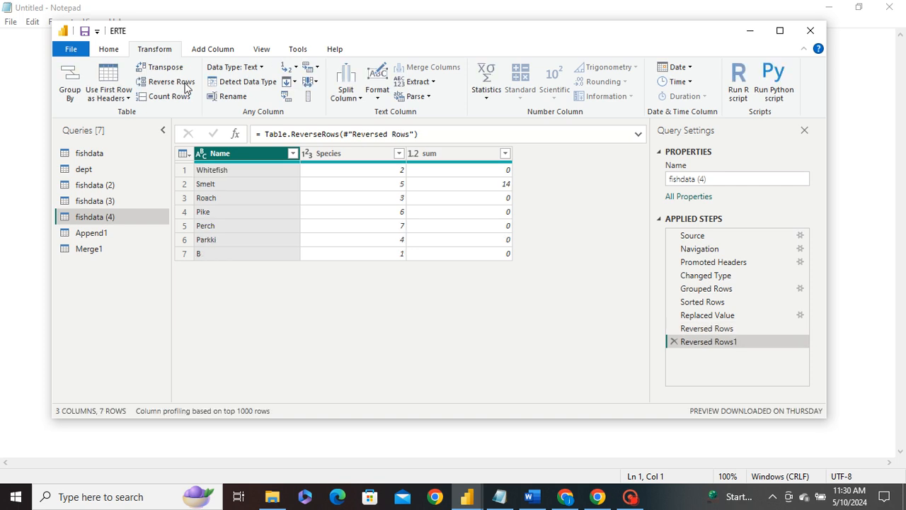
pyautogui.click(186, 83)
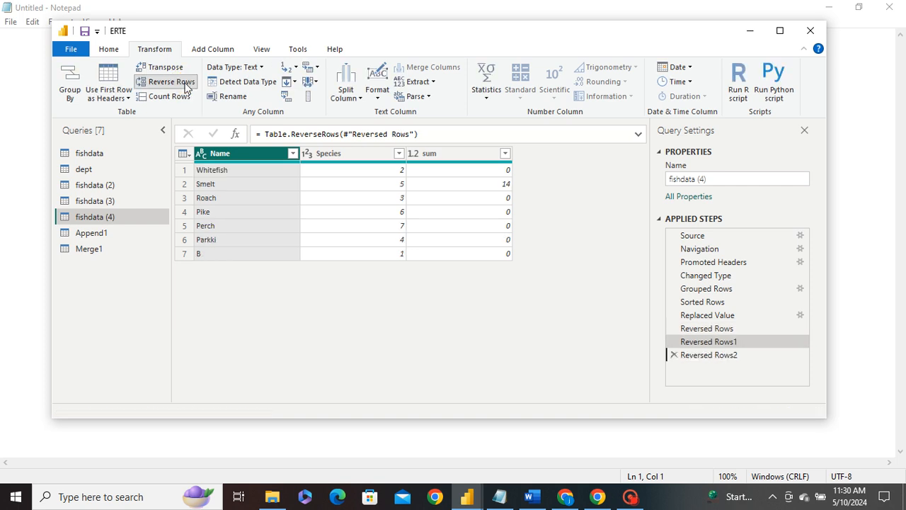
pyautogui.click(674, 355)
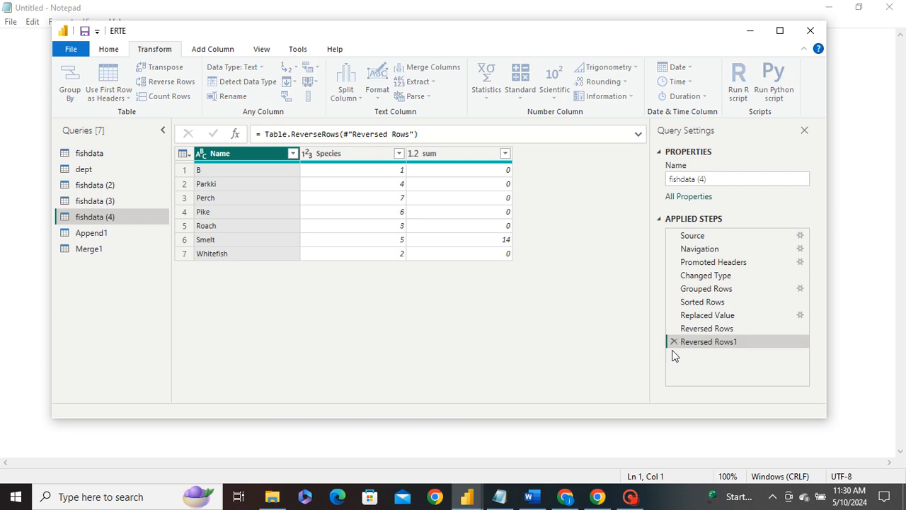
pyautogui.click(674, 342)
pyautogui.click(674, 328)
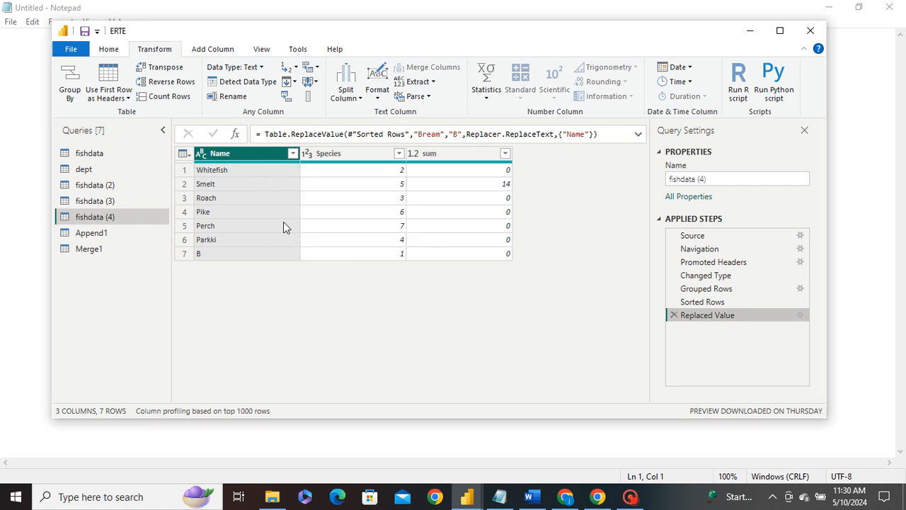
# Step: Count the rows of the fishdata (4) table and delete the Counted Rows step
pyautogui.click(252, 186)
pyautogui.click(320, 186)
pyautogui.hotkey('ctrl', 'a')
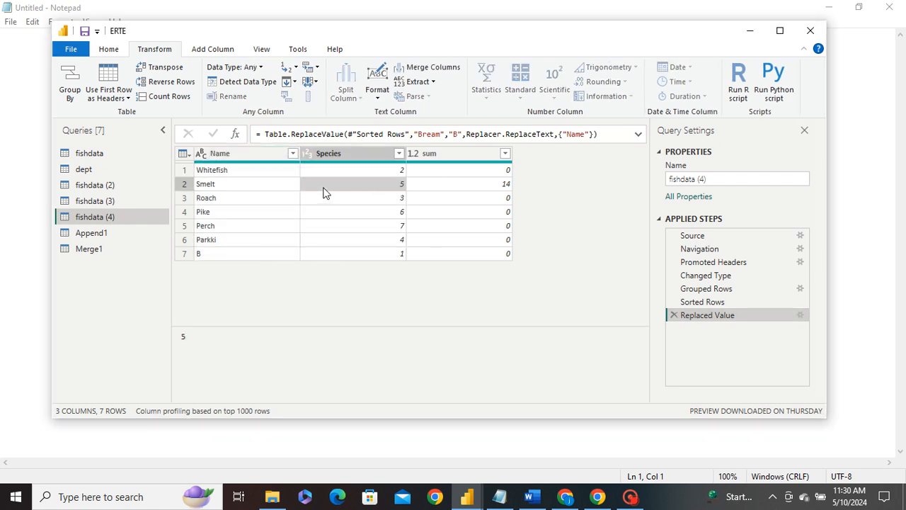
pyautogui.click(170, 99)
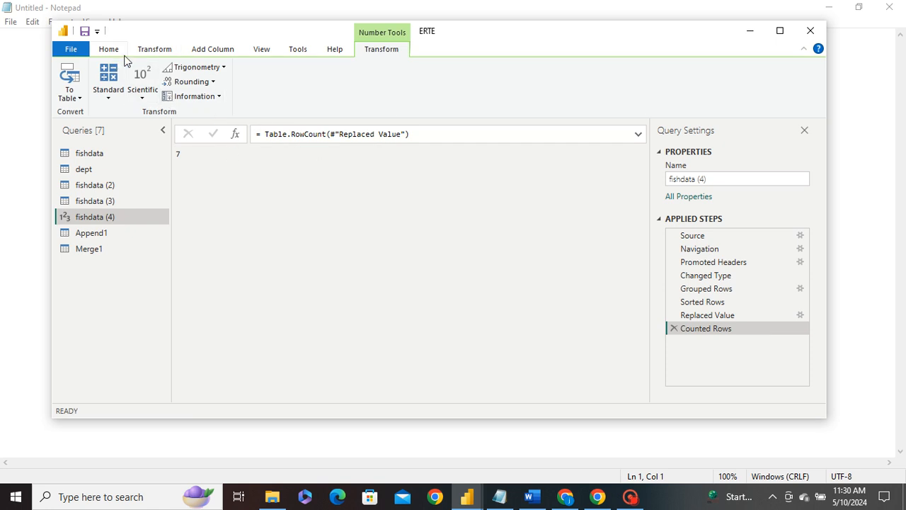
pyautogui.click(155, 50)
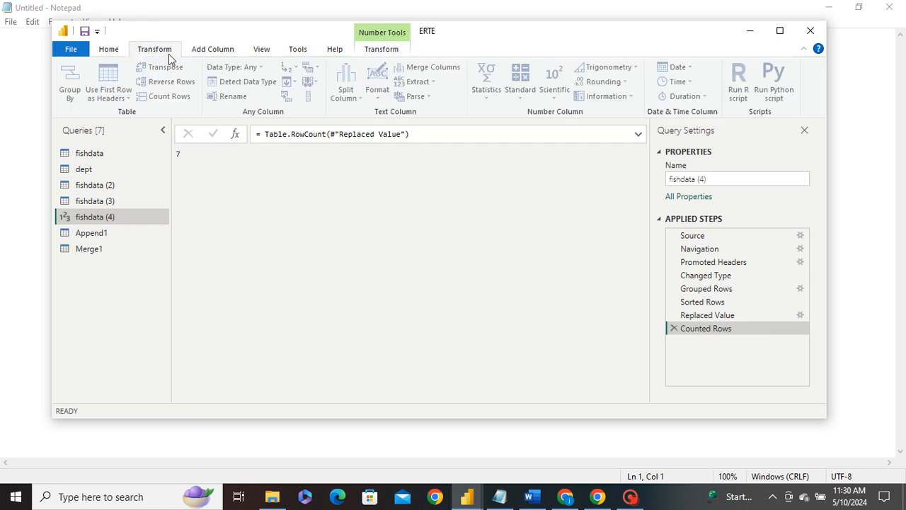
pyautogui.click(673, 330)
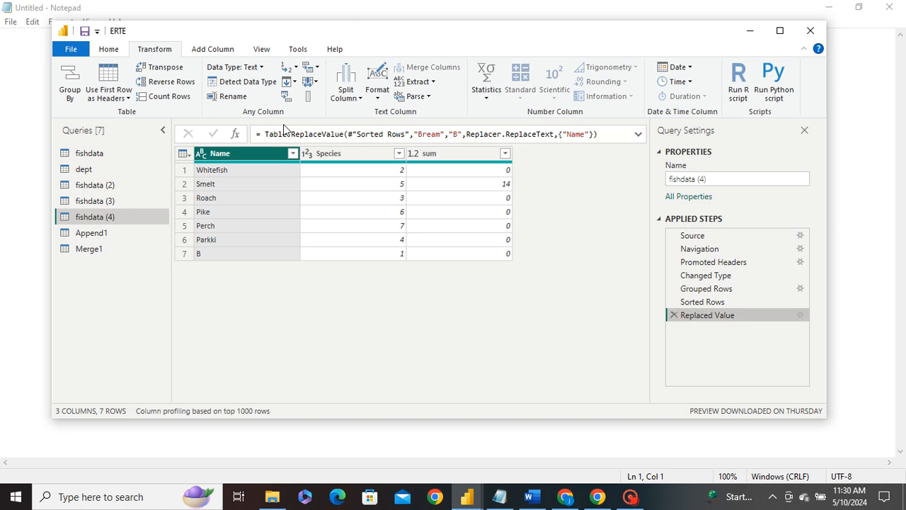
# Step: Detect the data type of the Name column and delete the resulting Changed Type1 step
pyautogui.click(252, 82)
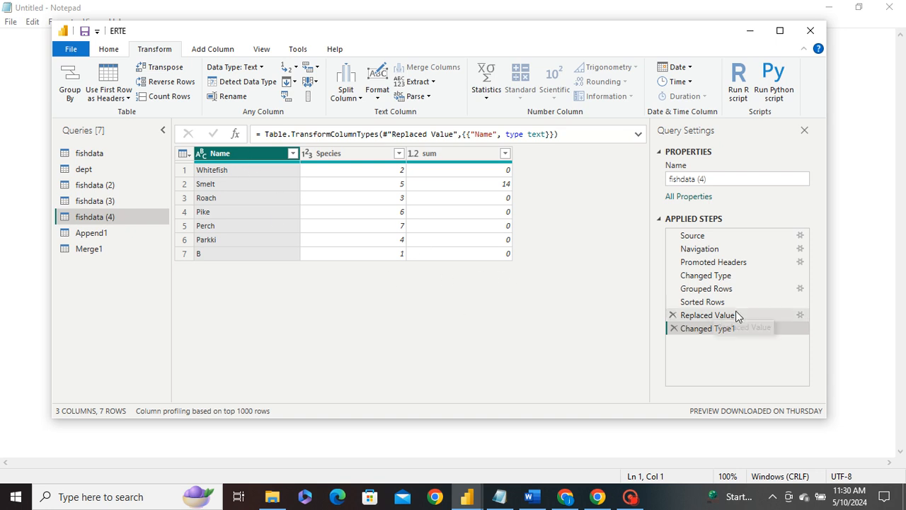
pyautogui.click(803, 329)
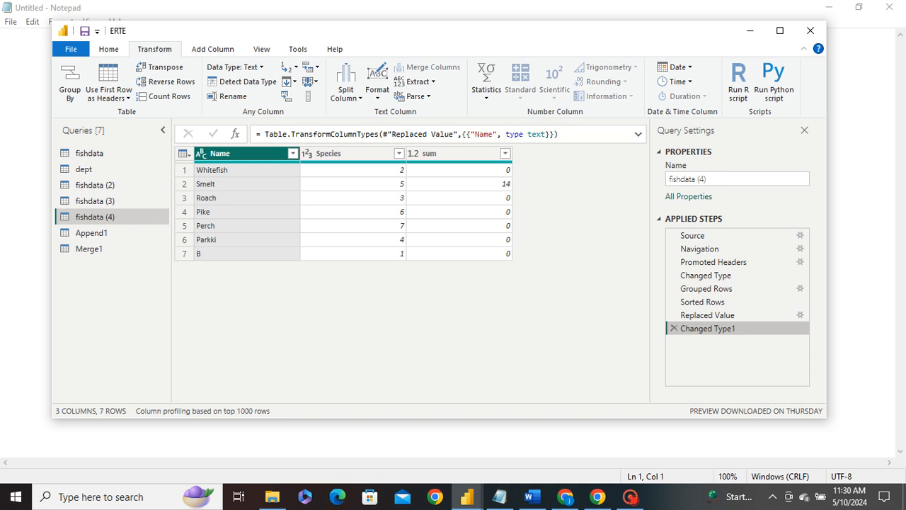
pyautogui.click(673, 329)
pyautogui.click(237, 95)
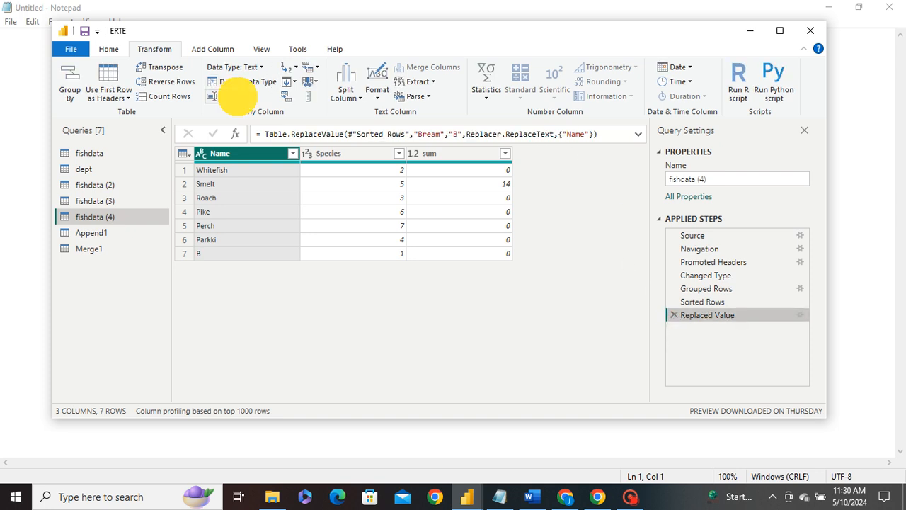
pyautogui.click(237, 156)
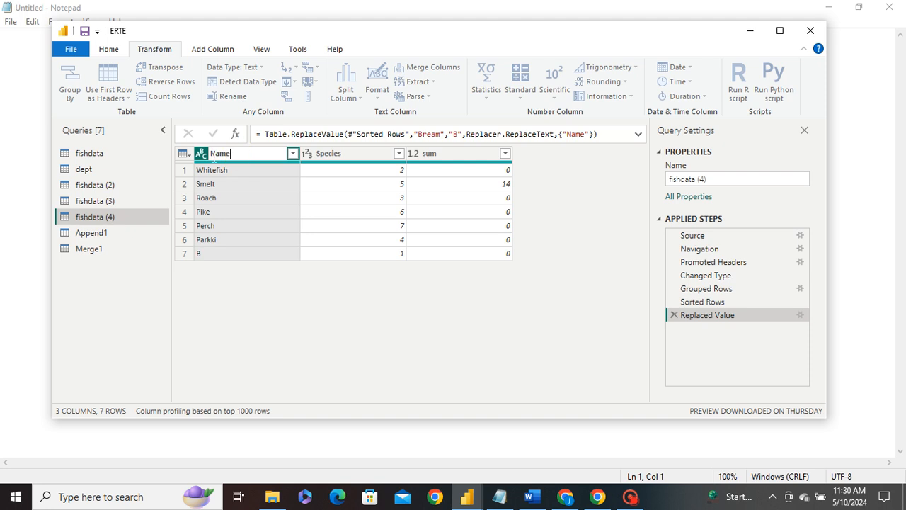
pyautogui.moveTo(230, 157); pyautogui.dragTo(208, 156)
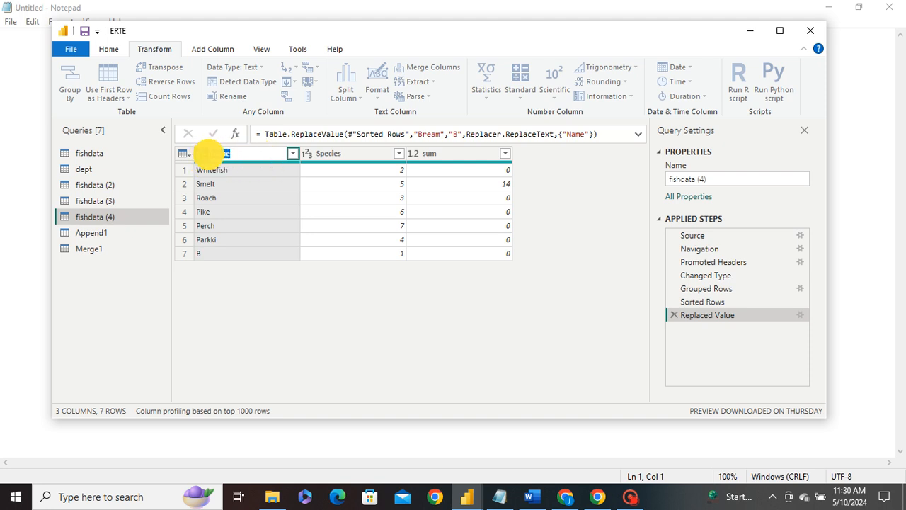
pyautogui.click(232, 154)
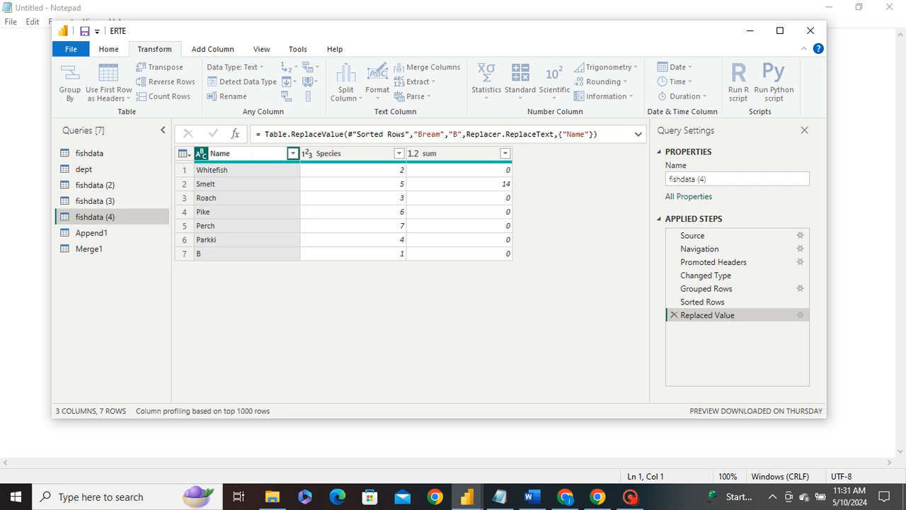
pyautogui.click(284, 285)
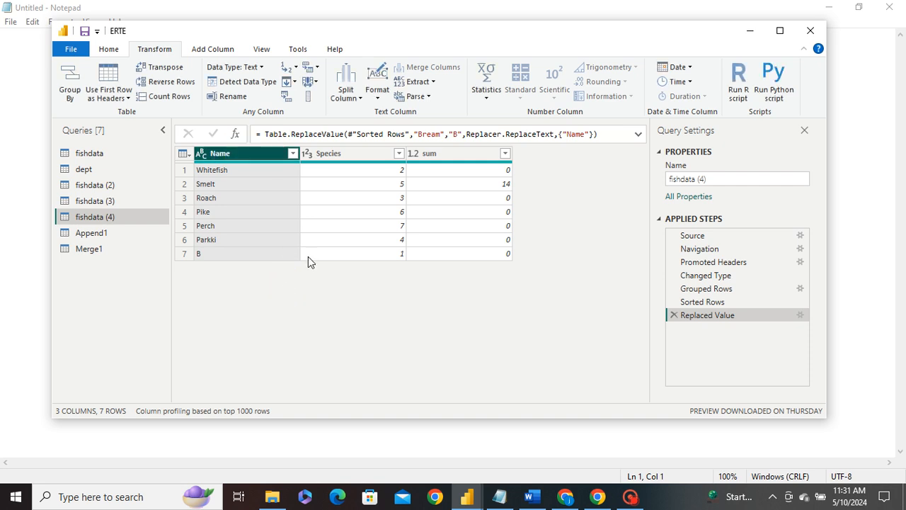
# Step: Replace errors in the Name column with ewwerwer, then delete the Replaced Errors step
pyautogui.click(295, 67)
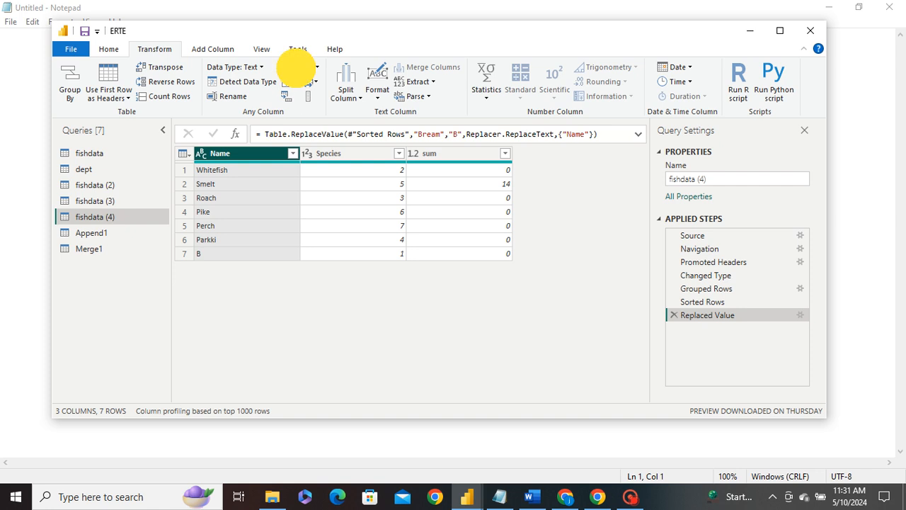
pyautogui.click(322, 98)
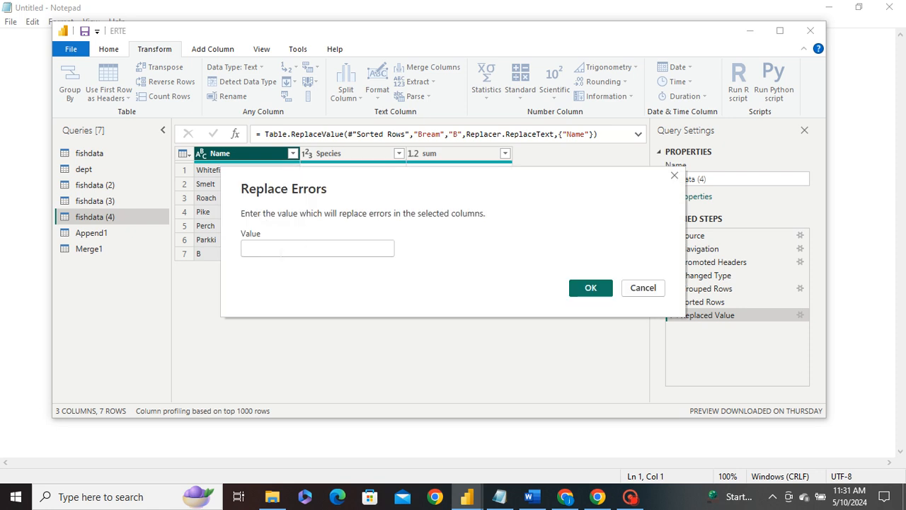
pyautogui.write('ewwerwer')
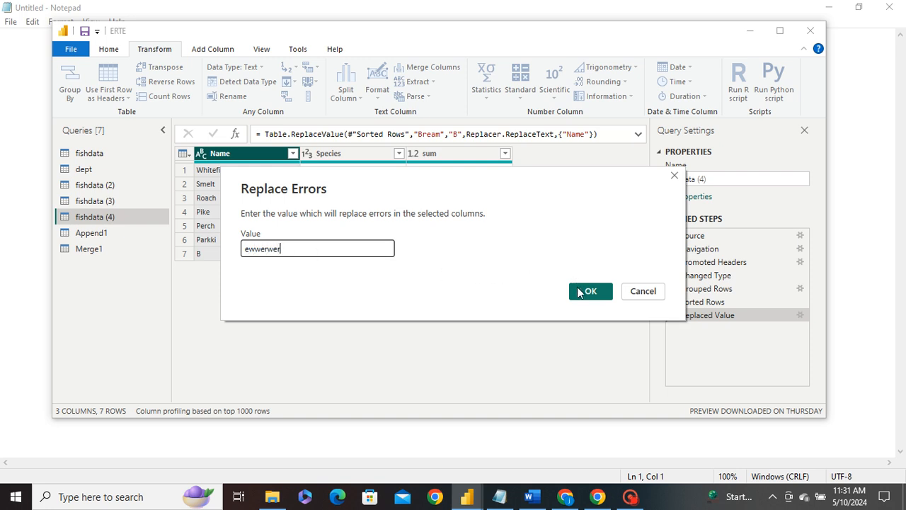
pyautogui.click(580, 292)
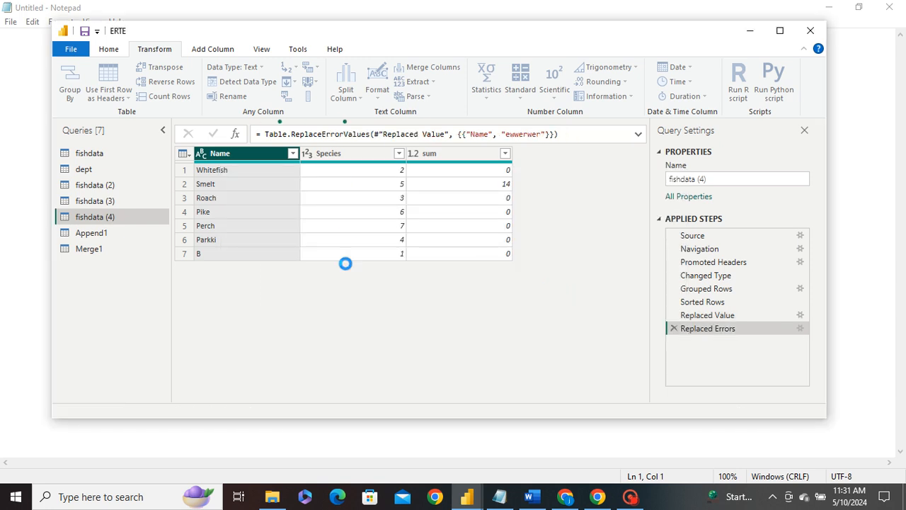
pyautogui.click(674, 328)
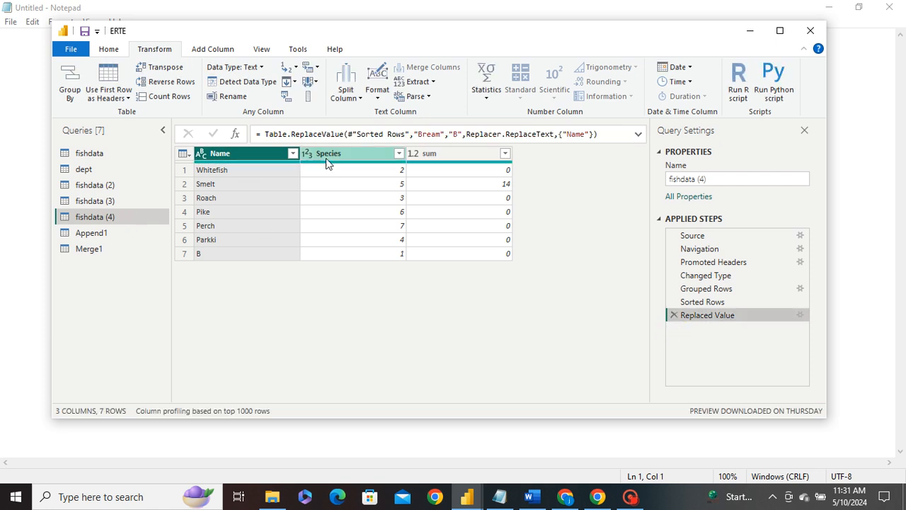
pyautogui.click(295, 82)
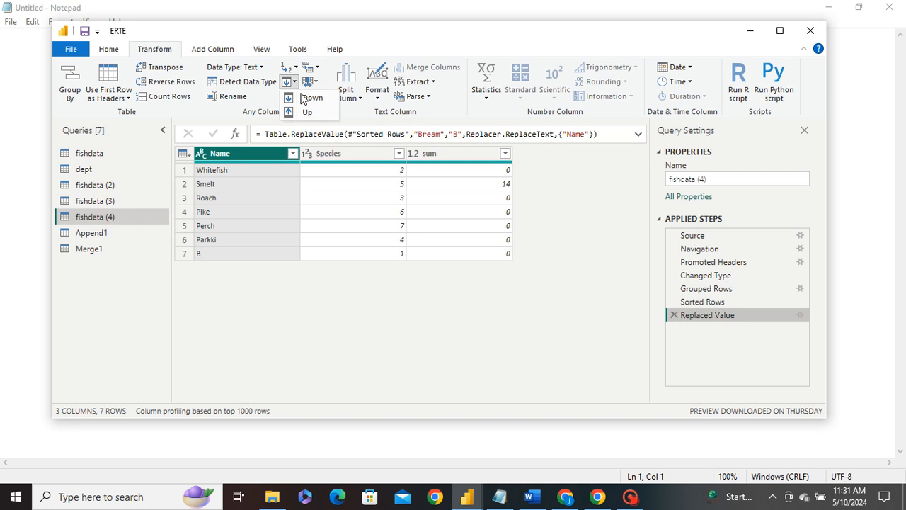
pyautogui.click(94, 199)
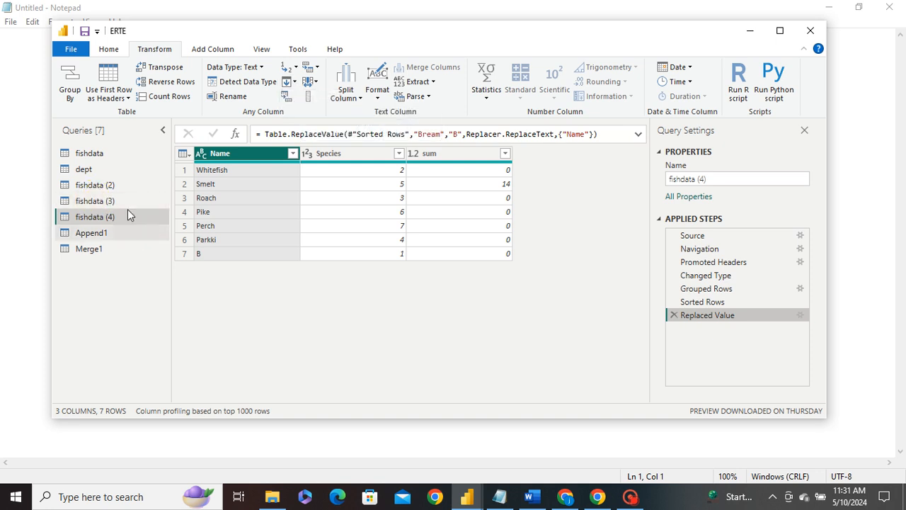
pyautogui.click(109, 204)
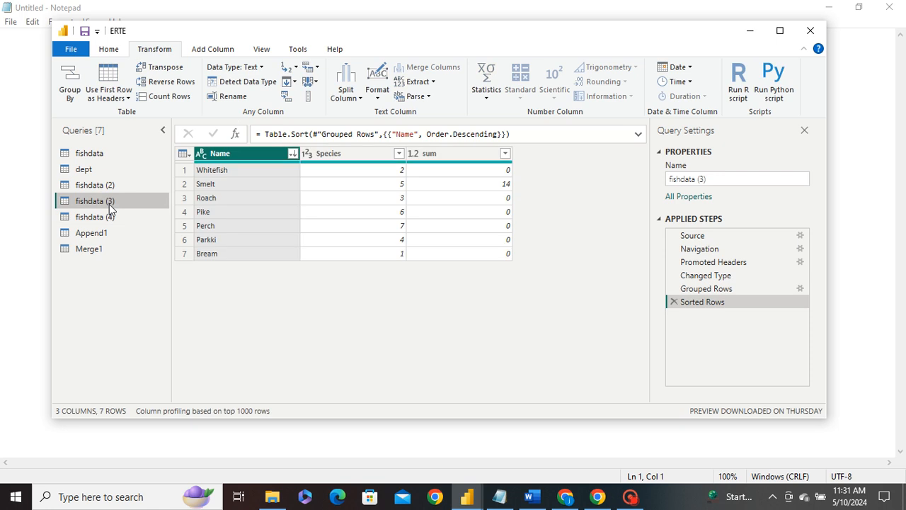
pyautogui.click(101, 187)
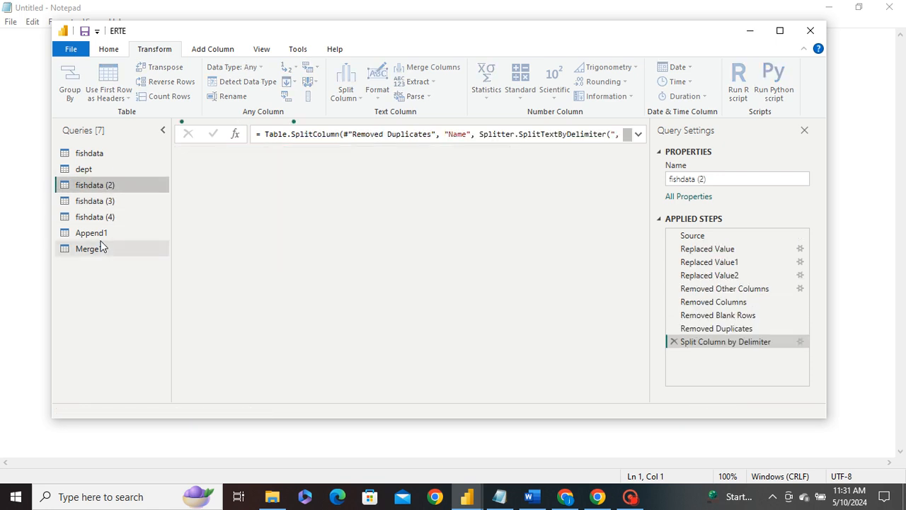
# Step: Pivot Append1's Name column using Species as the values column, review the pivoted columns, and delete the Pivoted Column step
pyautogui.click(99, 238)
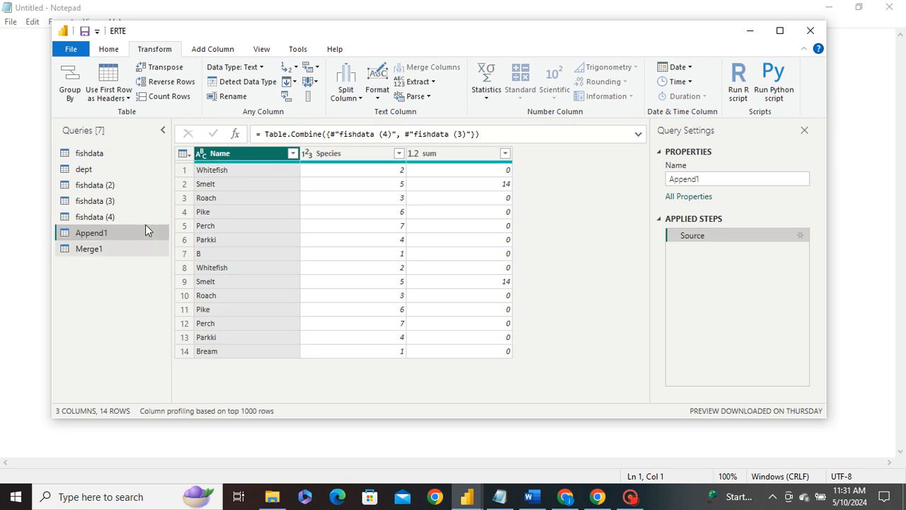
pyautogui.click(287, 97)
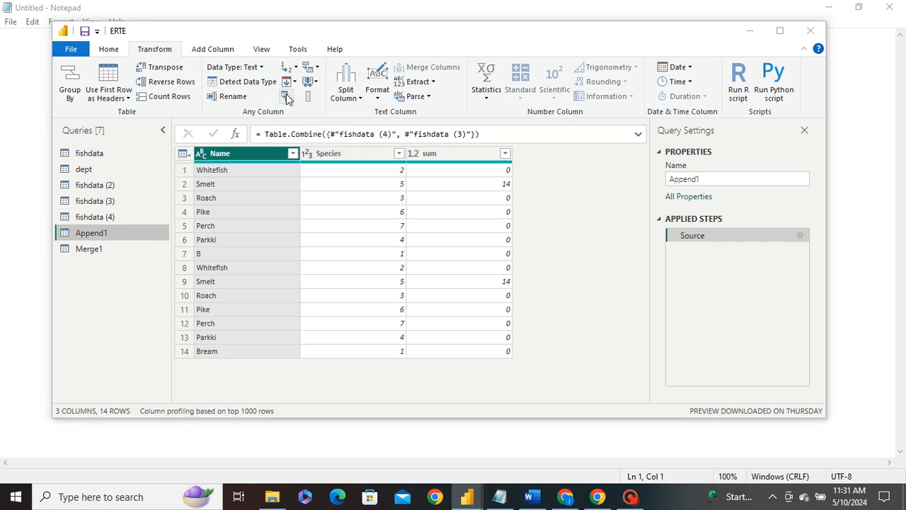
pyautogui.click(271, 226)
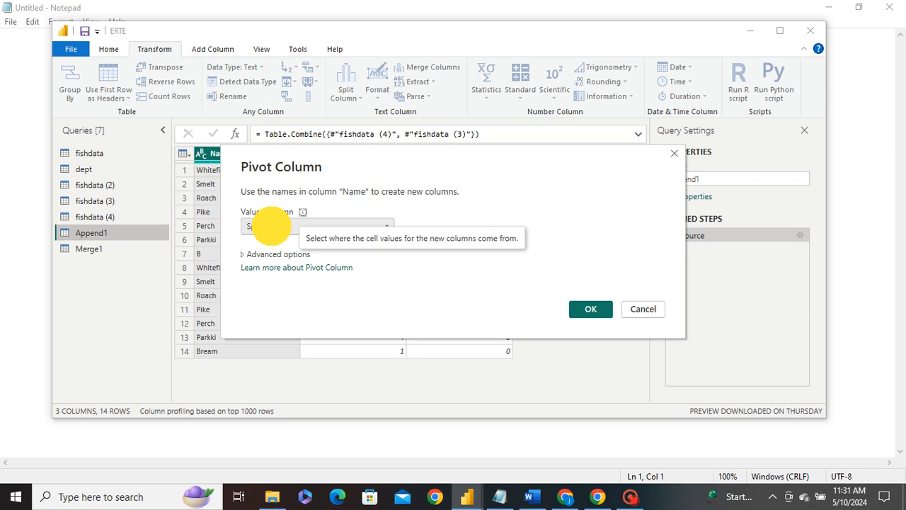
pyautogui.click(261, 255)
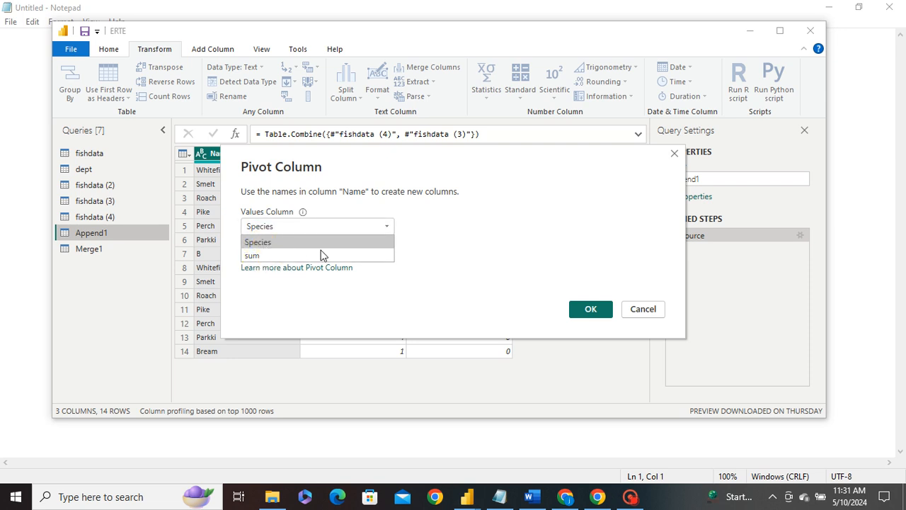
pyautogui.click(269, 243)
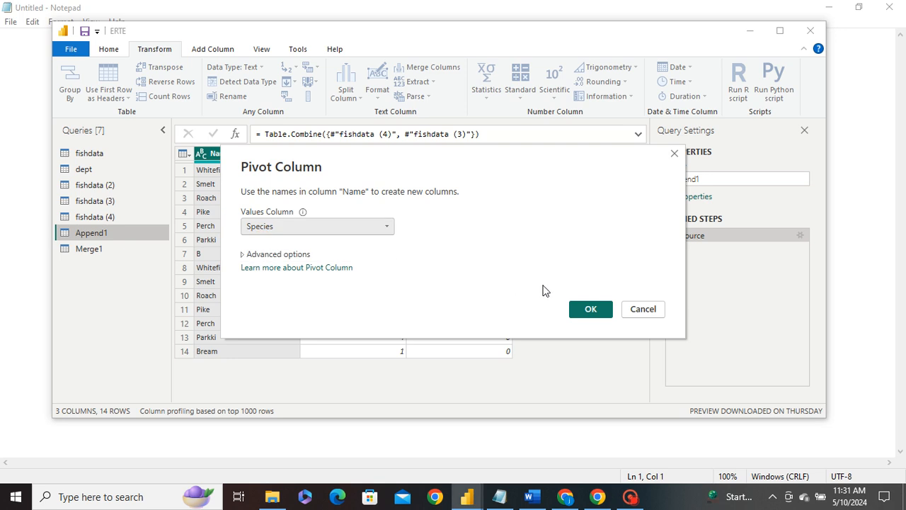
pyautogui.click(585, 309)
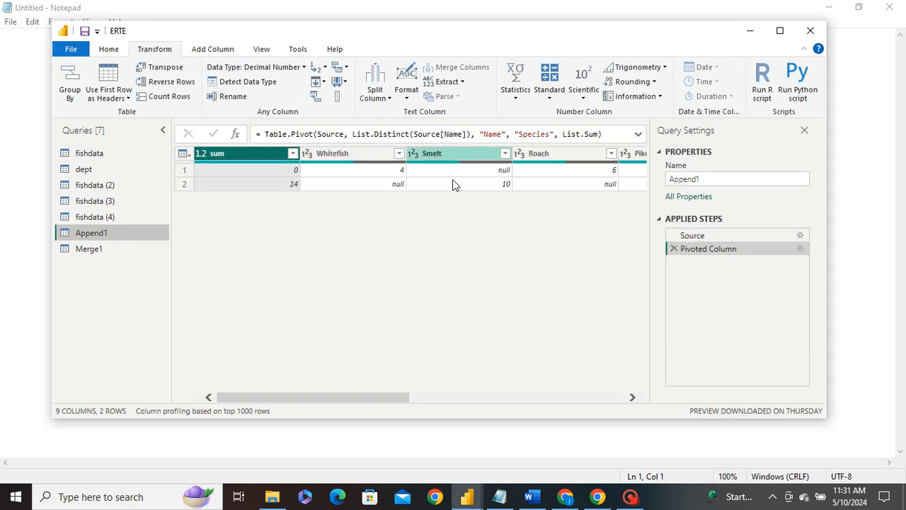
pyautogui.moveTo(333, 399); pyautogui.dragTo(236, 374)
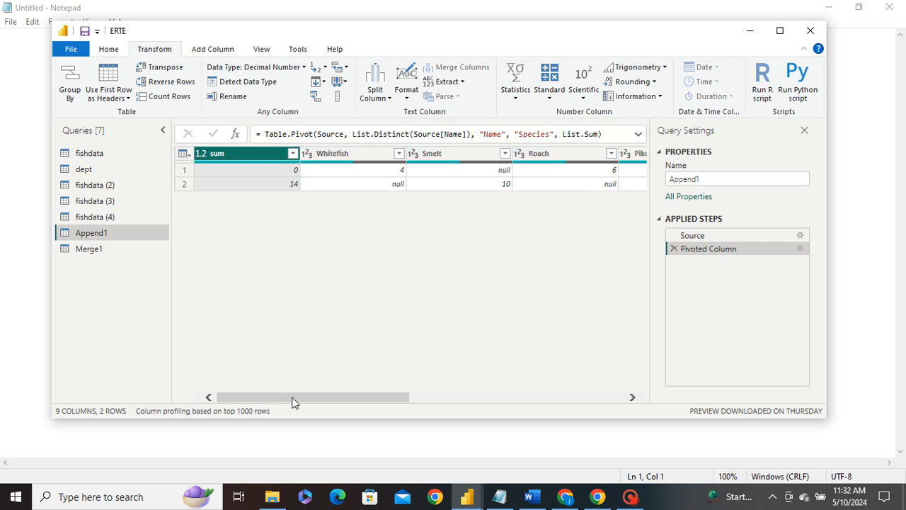
pyautogui.moveTo(294, 403); pyautogui.dragTo(563, 377)
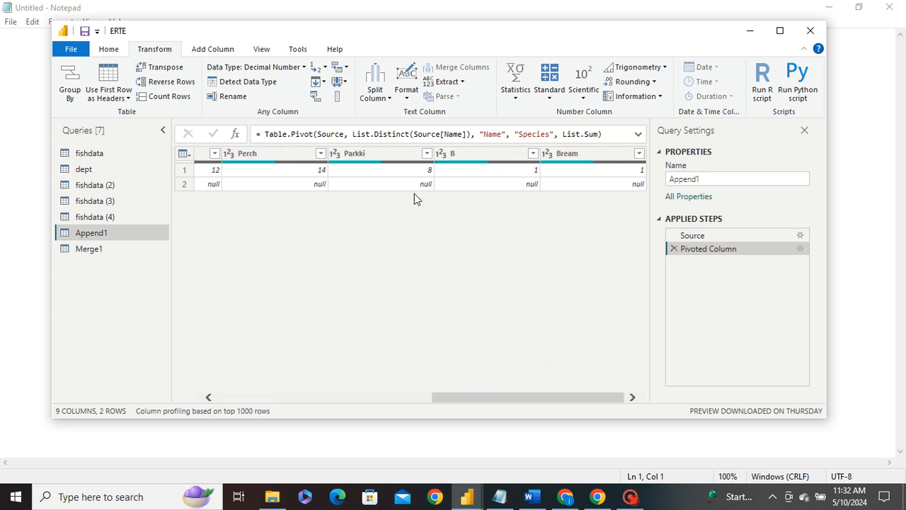
pyautogui.moveTo(487, 399); pyautogui.dragTo(222, 396)
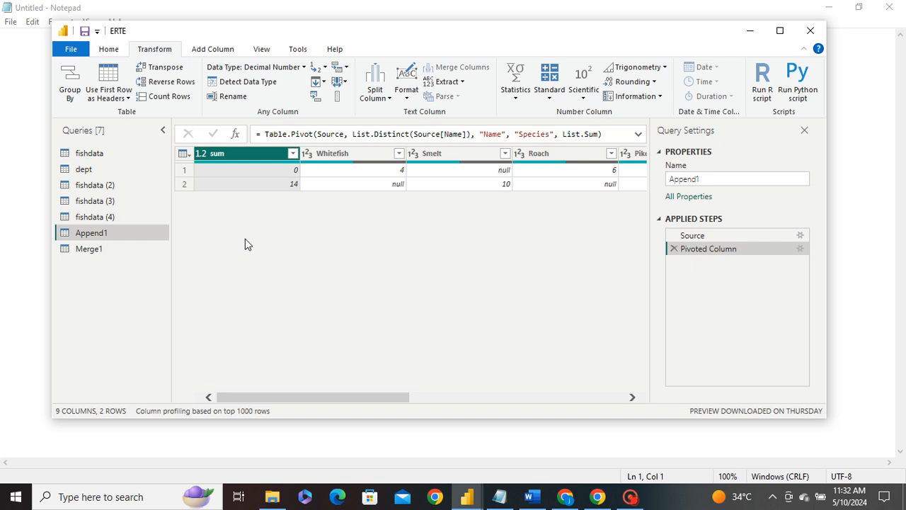
pyautogui.moveTo(253, 398)
pyautogui.mouseDown()
pyautogui.moveTo(528, 394)
pyautogui.moveTo(245, 389)
pyautogui.mouseUp()
pyautogui.click(269, 396)
pyautogui.click(674, 248)
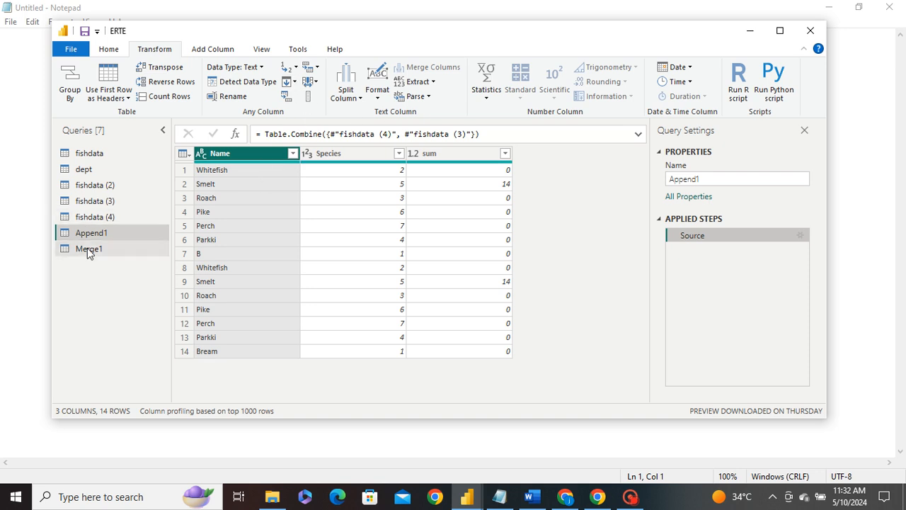
# Step: Open the Merge1 query, fill down the dept.Name column, and delete the Filled Down1 step
pyautogui.click(92, 221)
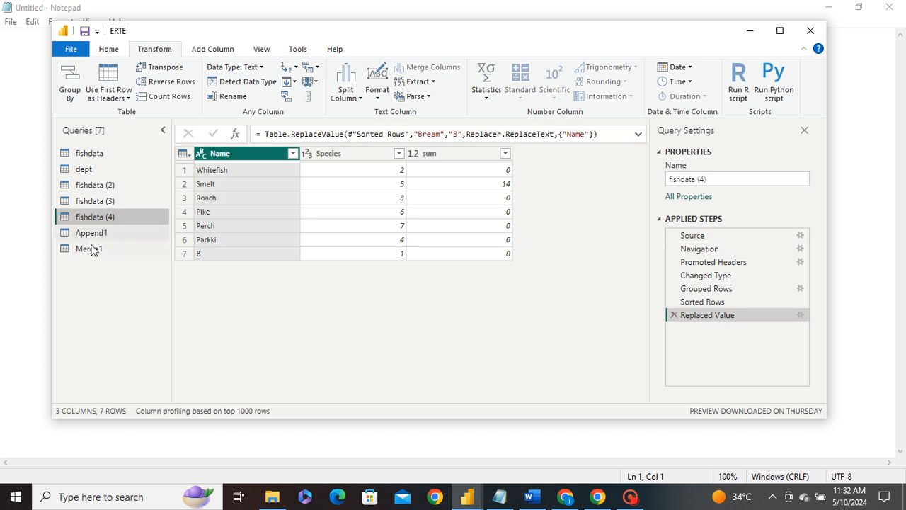
pyautogui.click(90, 247)
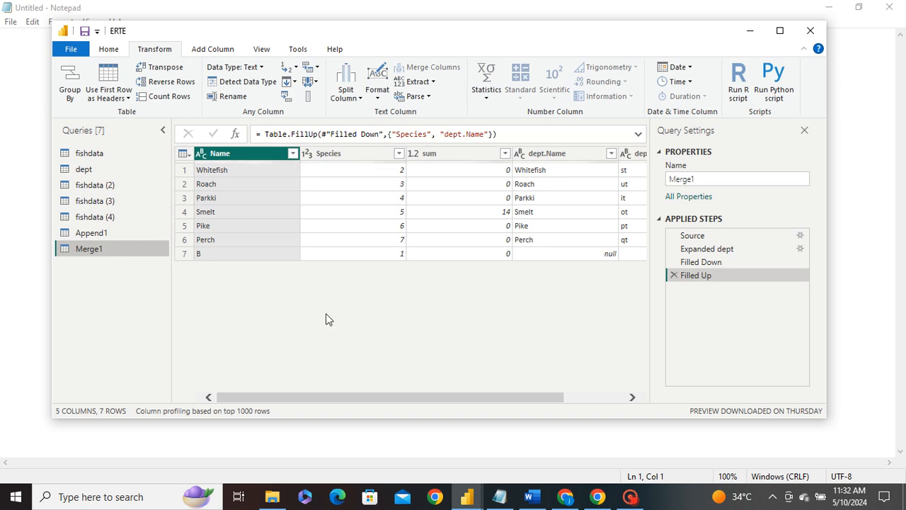
pyautogui.moveTo(286, 397); pyautogui.dragTo(491, 398)
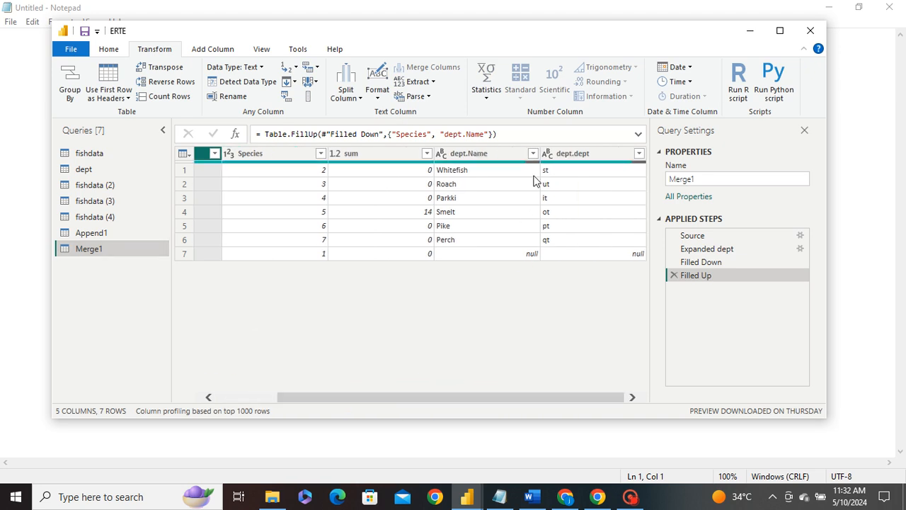
pyautogui.click(469, 153)
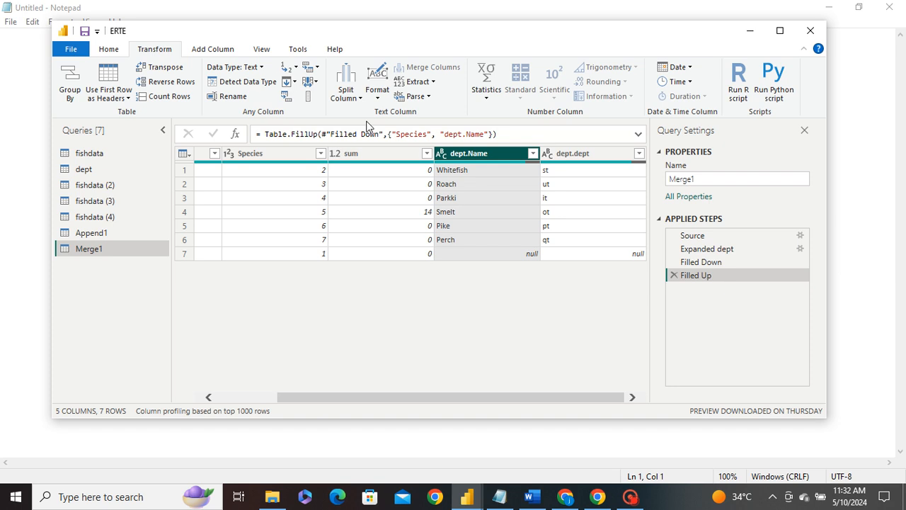
pyautogui.click(288, 82)
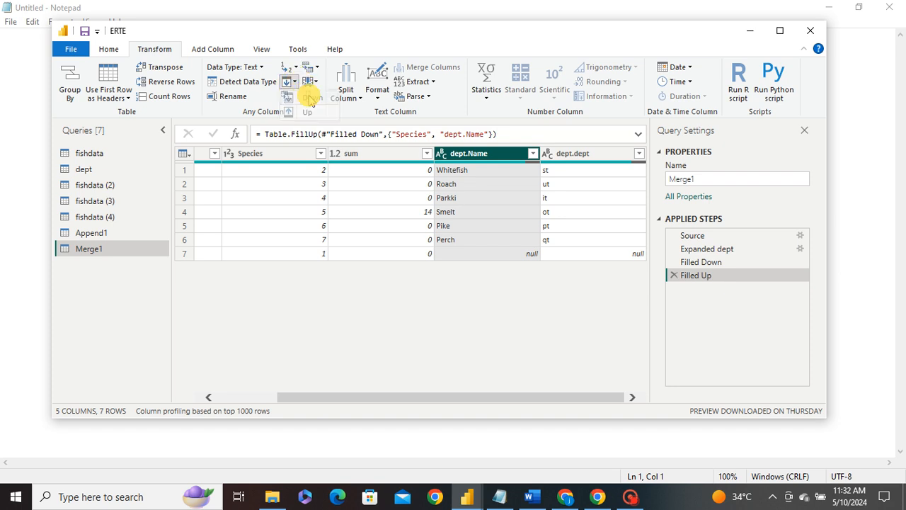
pyautogui.click(309, 97)
pyautogui.click(455, 244)
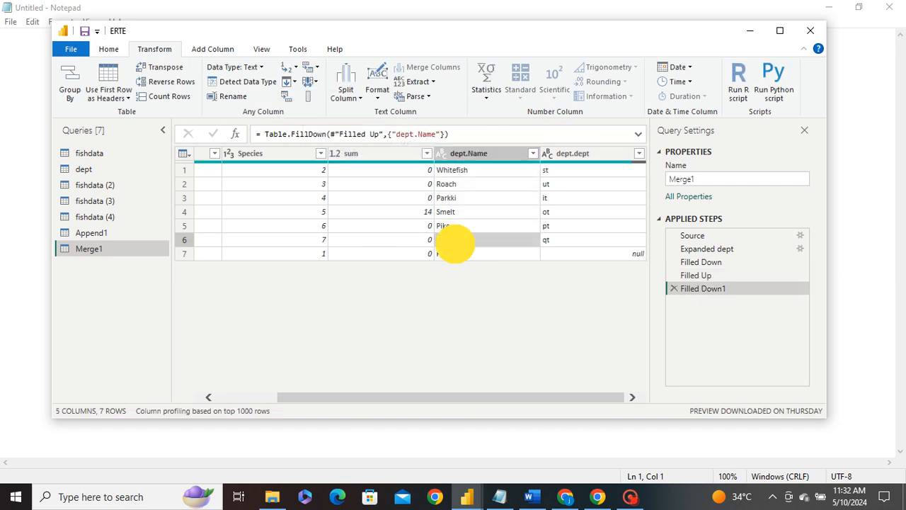
pyautogui.click(675, 289)
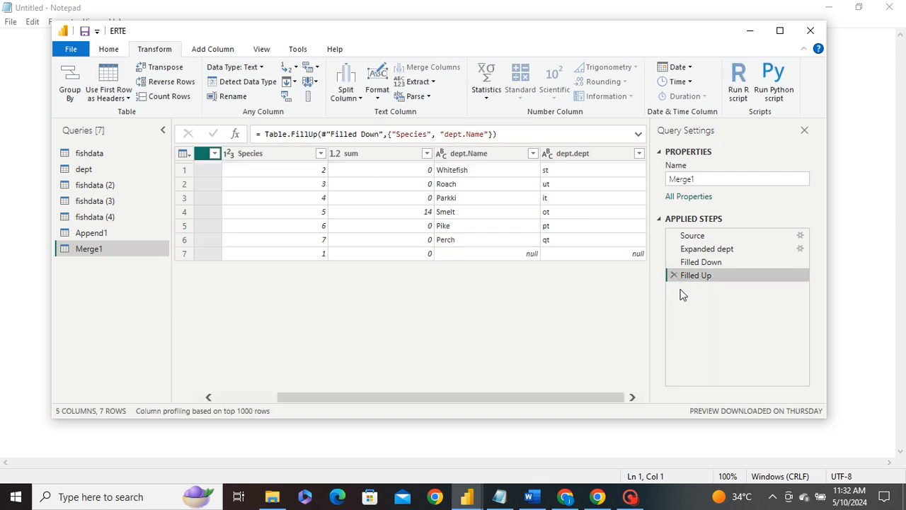
# Step: Fill up the Name column of Merge1, adding it to the existing Filled Up step
pyautogui.click(287, 81)
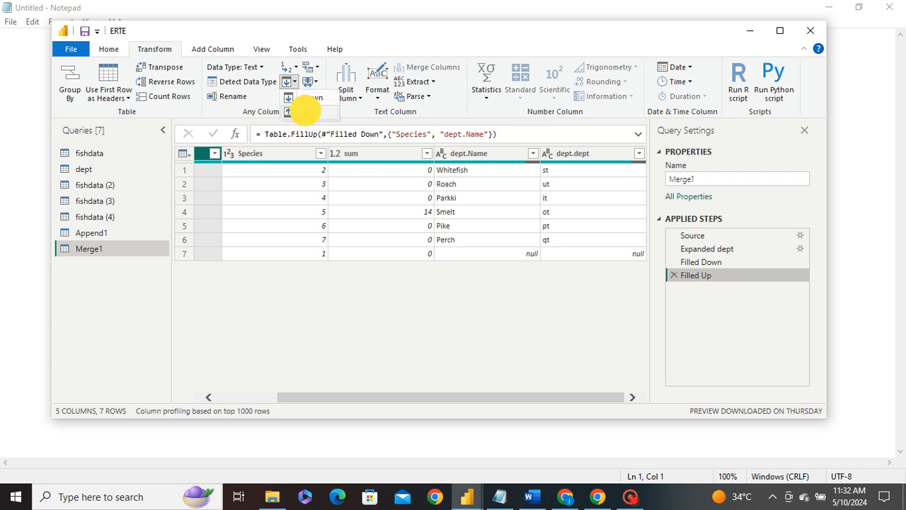
pyautogui.click(307, 109)
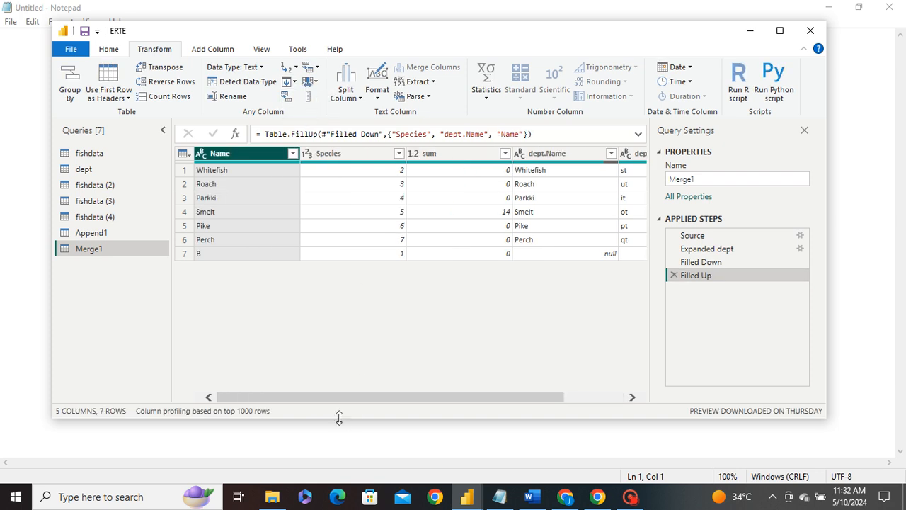
pyautogui.moveTo(318, 398); pyautogui.dragTo(491, 394)
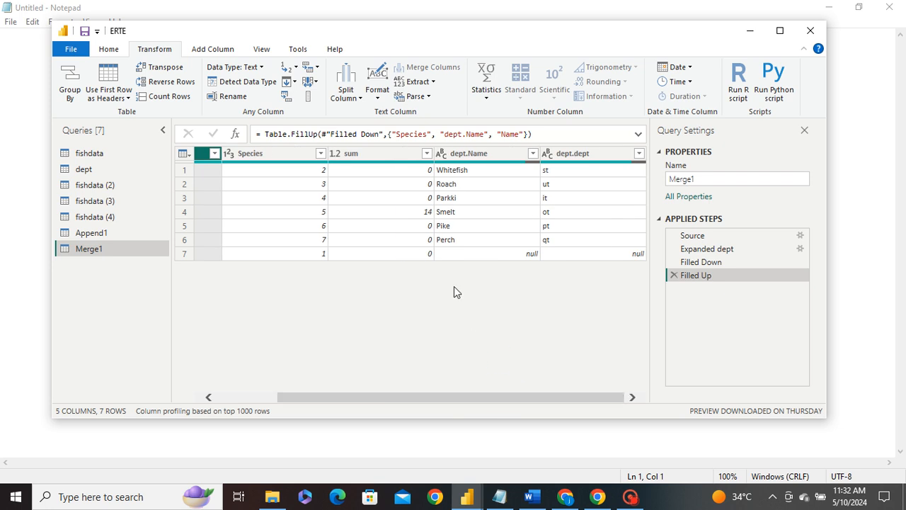
pyautogui.click(521, 254)
# Step: Fill down the dept.Name and dept.dept columns, then delete the resulting Filled Down1 step
pyautogui.click(457, 154)
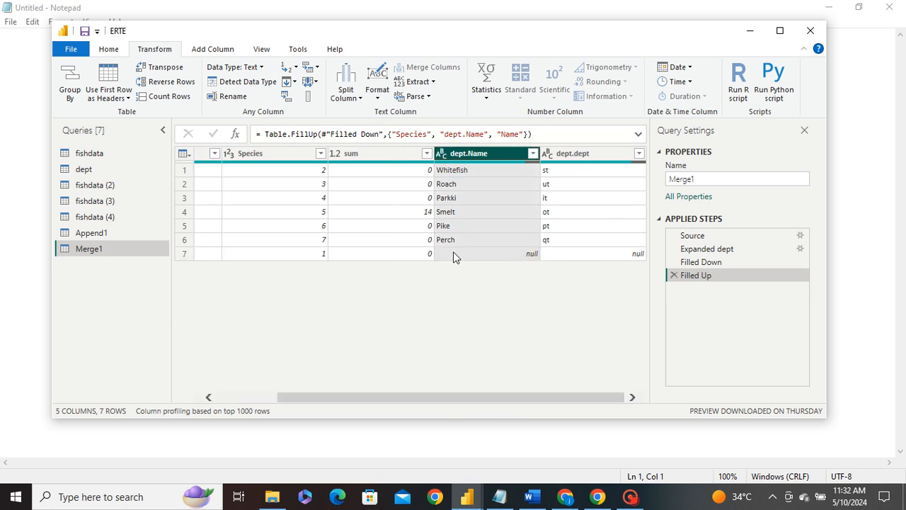
pyautogui.click(295, 82)
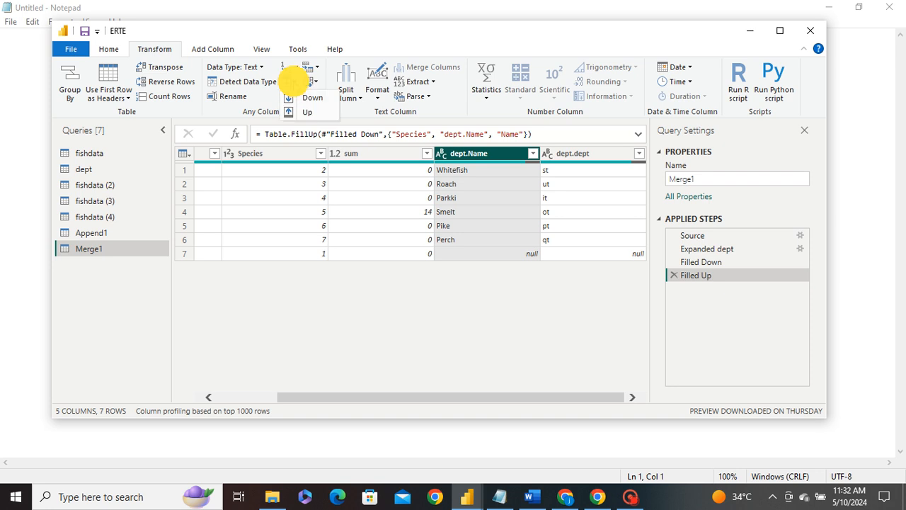
pyautogui.click(307, 111)
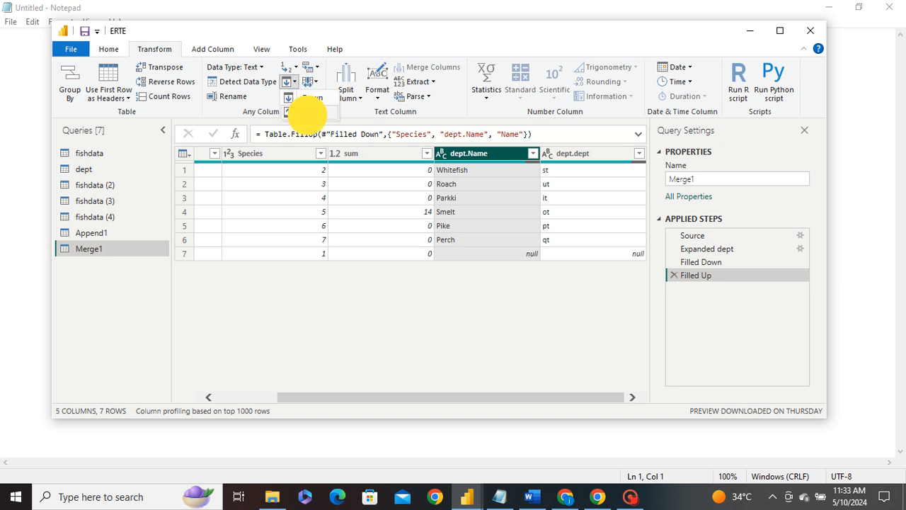
pyautogui.click(304, 97)
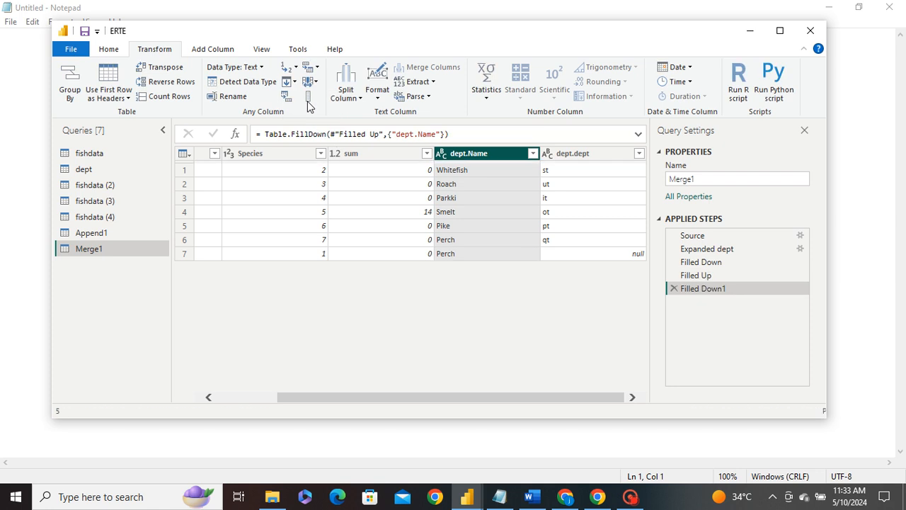
pyautogui.moveTo(426, 396); pyautogui.dragTo(538, 394)
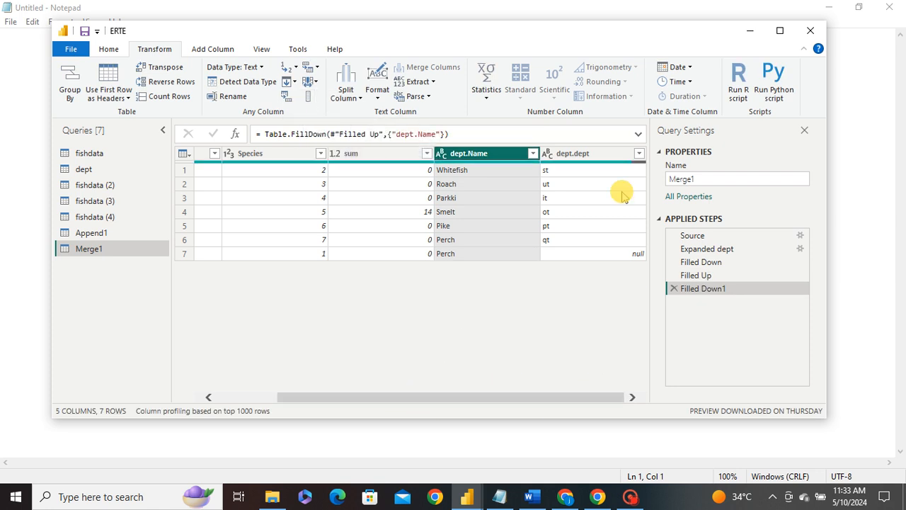
pyautogui.click(582, 152)
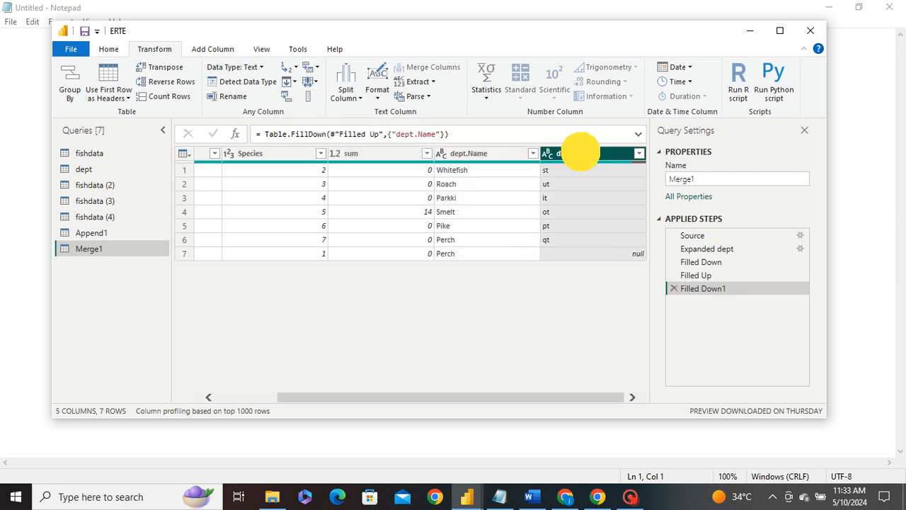
pyautogui.click(291, 81)
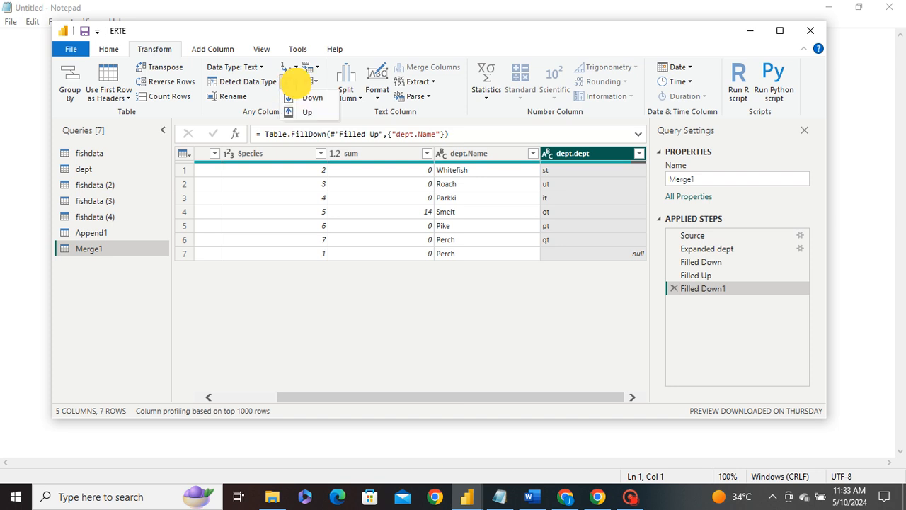
pyautogui.click(309, 100)
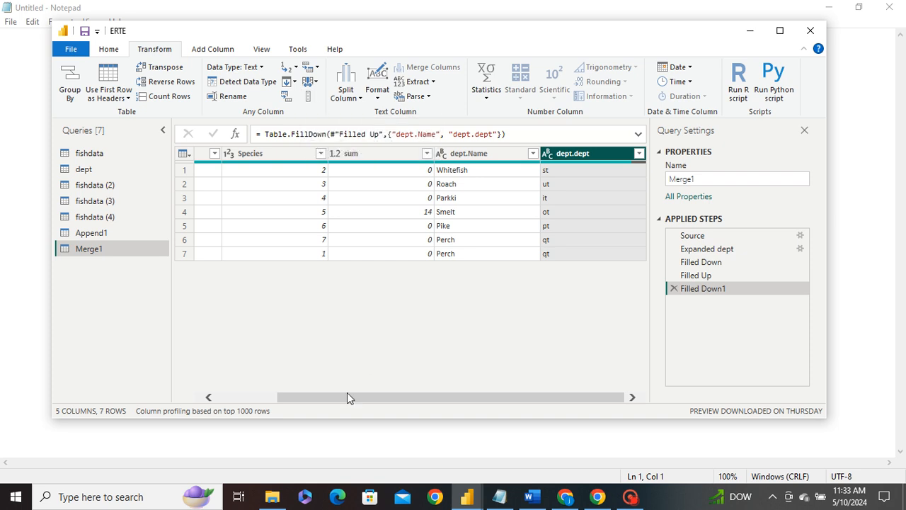
pyautogui.moveTo(342, 387); pyautogui.dragTo(474, 395)
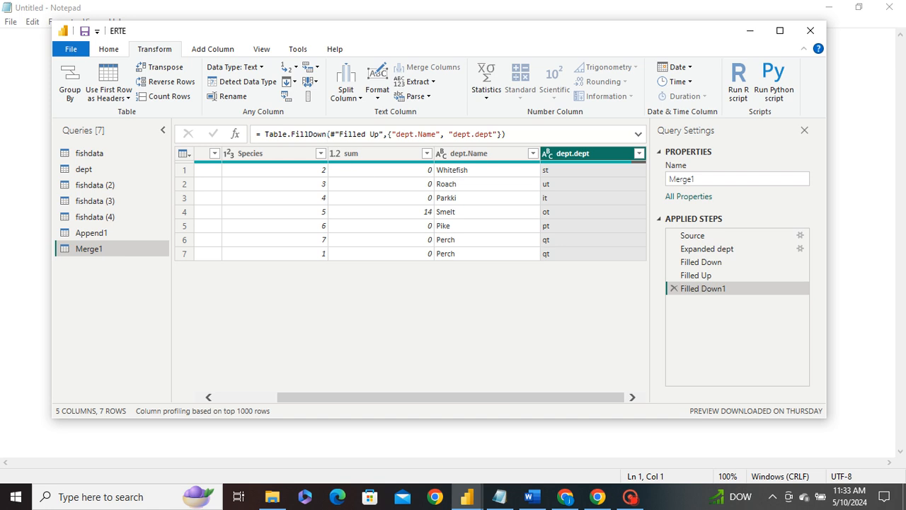
pyautogui.click(295, 82)
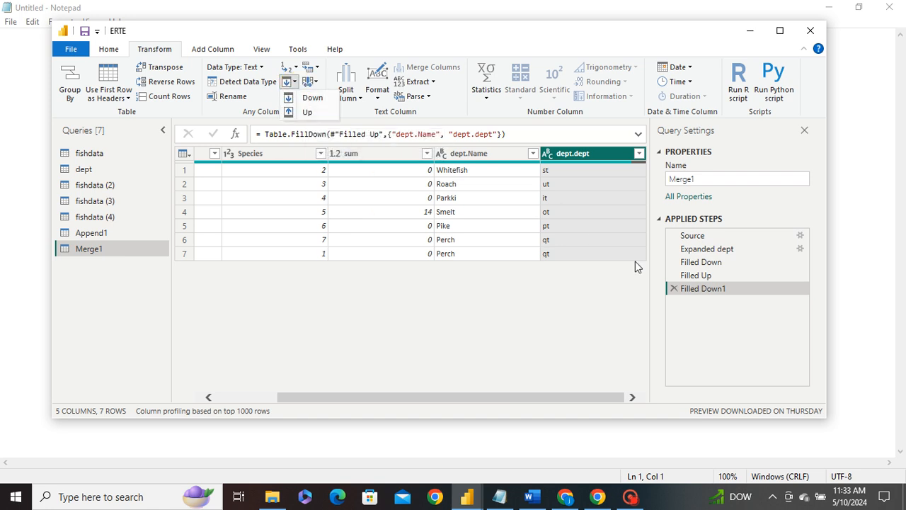
pyautogui.click(674, 289)
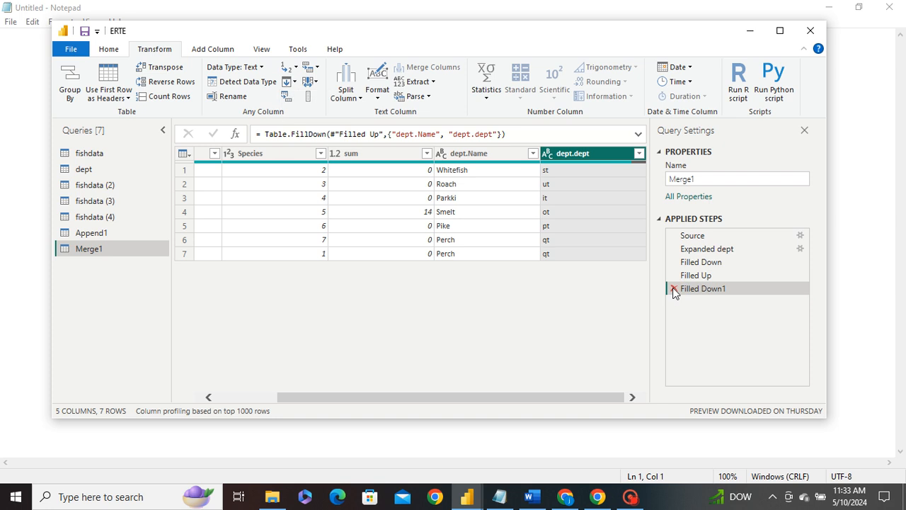
pyautogui.click(674, 290)
# Step: Replace the value 2 with null in Merge1's Species column
pyautogui.click(300, 151)
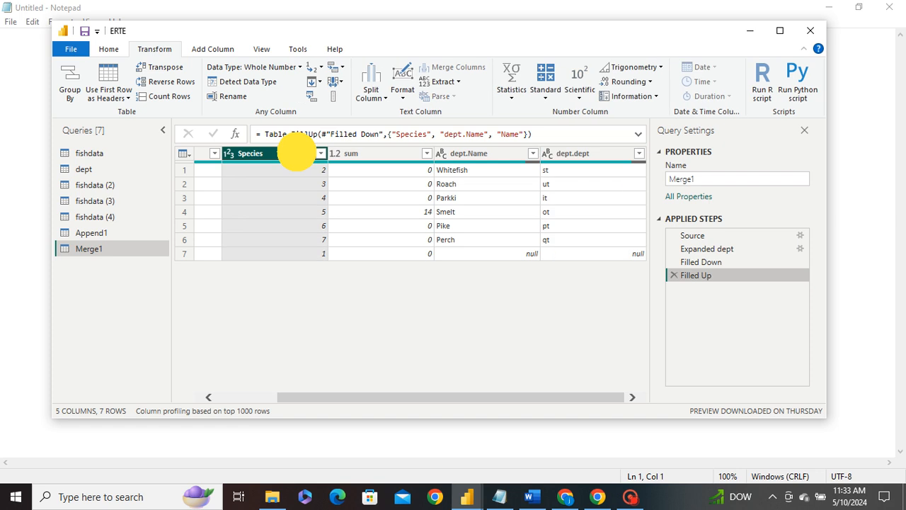
pyautogui.rightClick(295, 157)
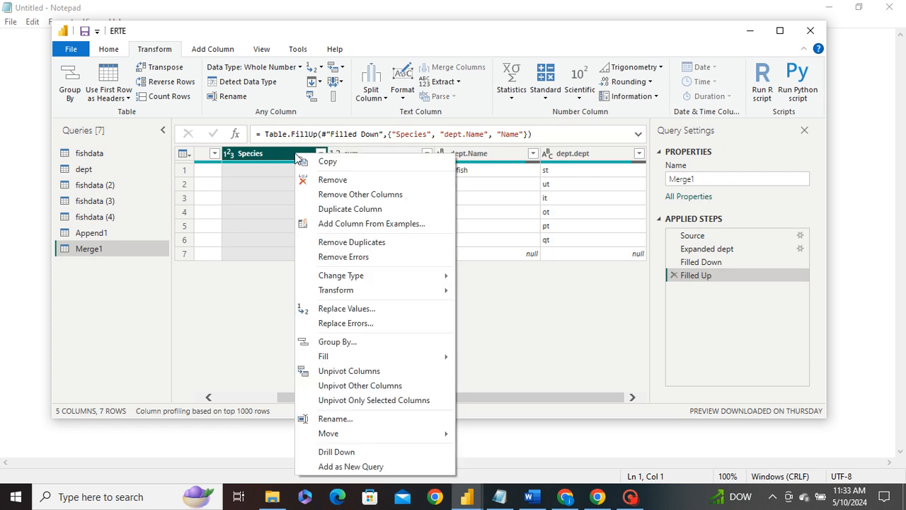
pyautogui.click(319, 69)
pyautogui.click(321, 68)
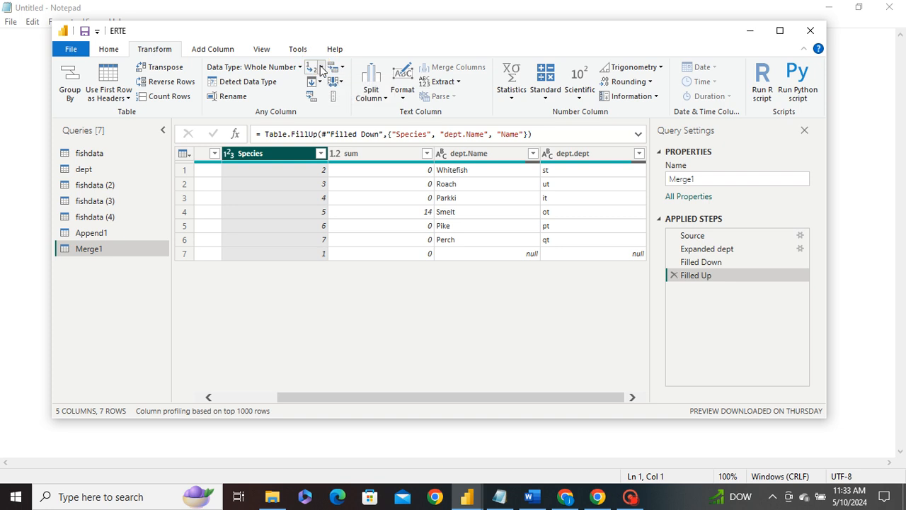
pyautogui.click(322, 68)
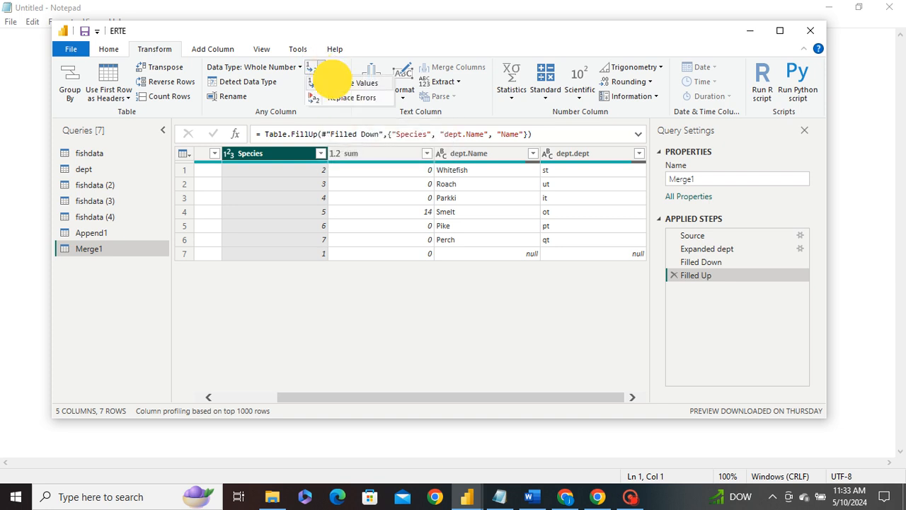
pyautogui.click(332, 83)
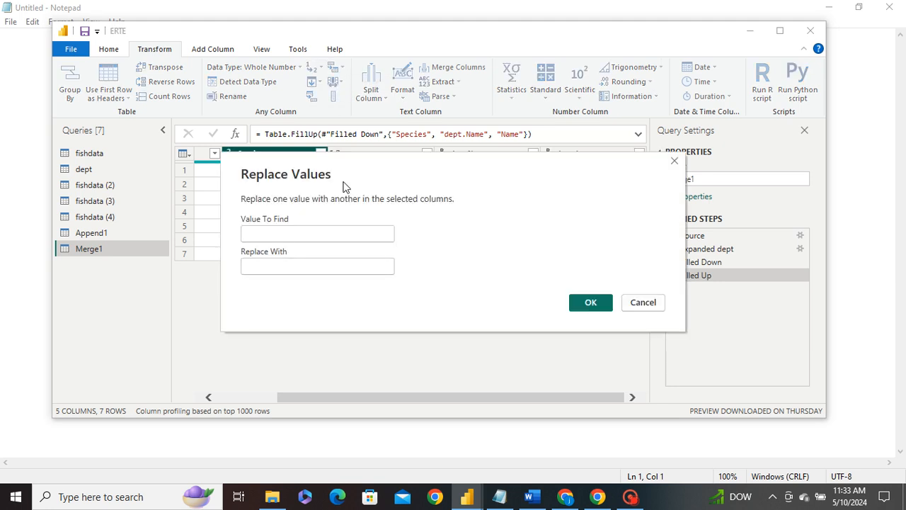
pyautogui.write('2')
pyautogui.click(290, 266)
pyautogui.click(575, 302)
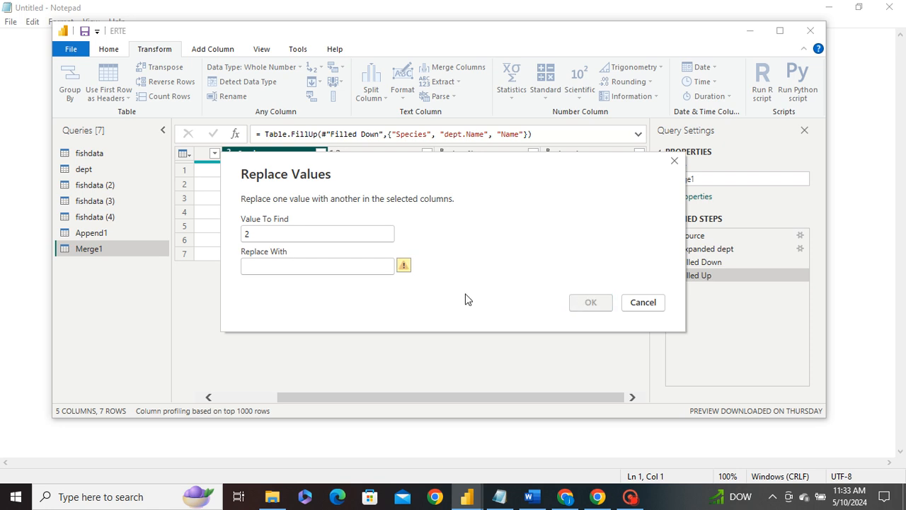
pyautogui.click(303, 257)
pyautogui.click(287, 271)
pyautogui.write('"')
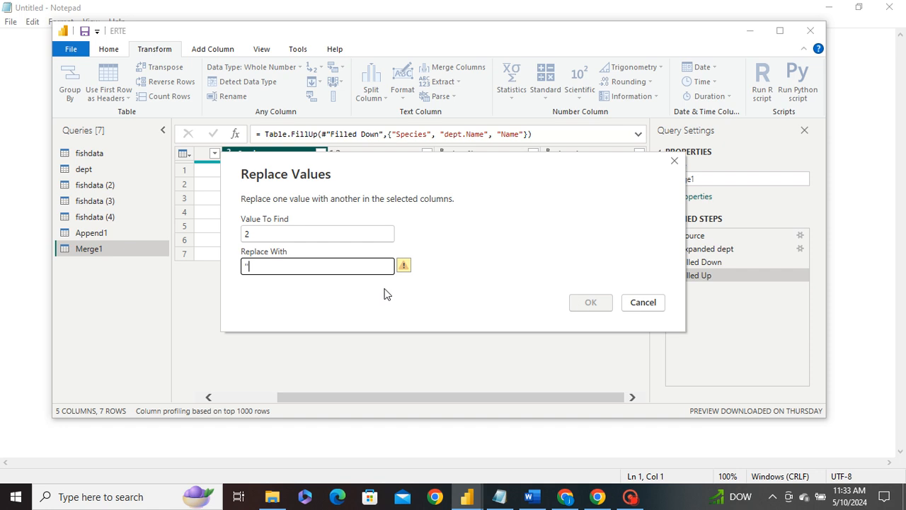
pyautogui.press('BackSpace')
pyautogui.press('BackSpace')
pyautogui.write('null')
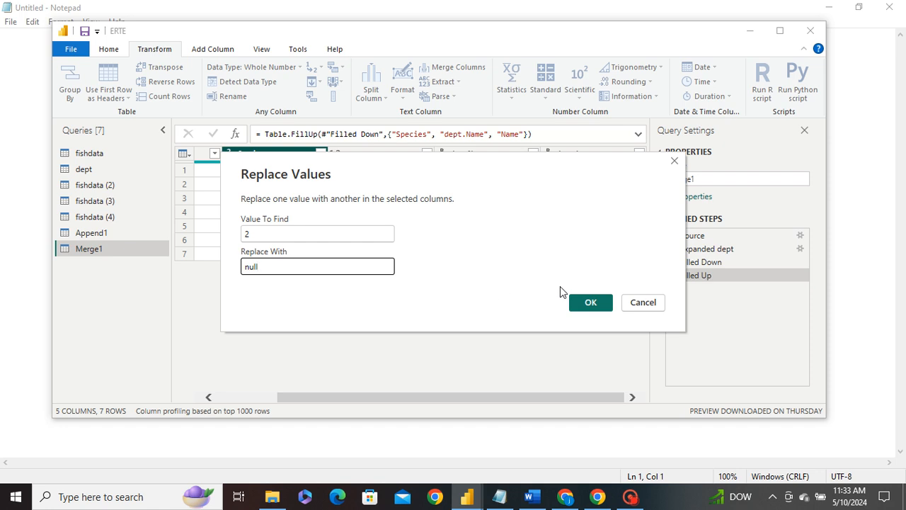
pyautogui.click(582, 301)
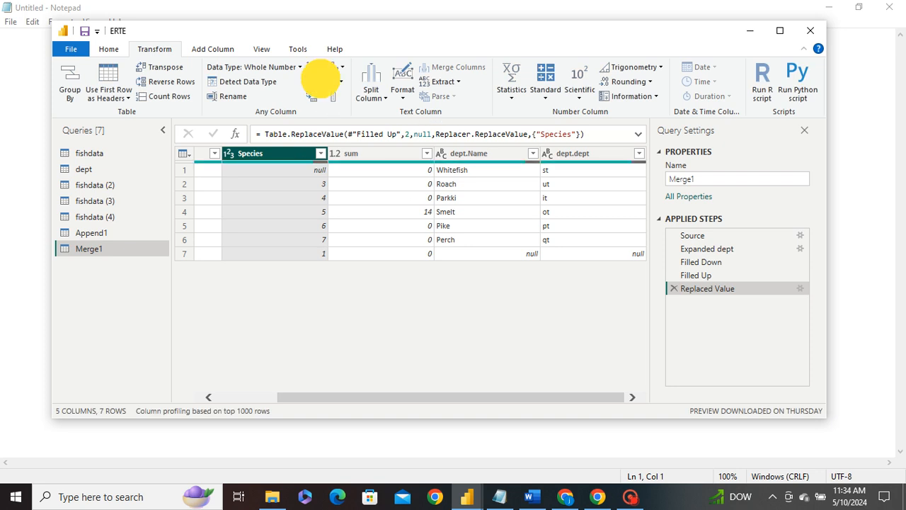
# Step: Fill up the Species column and inspect the filled cell values
pyautogui.click(320, 82)
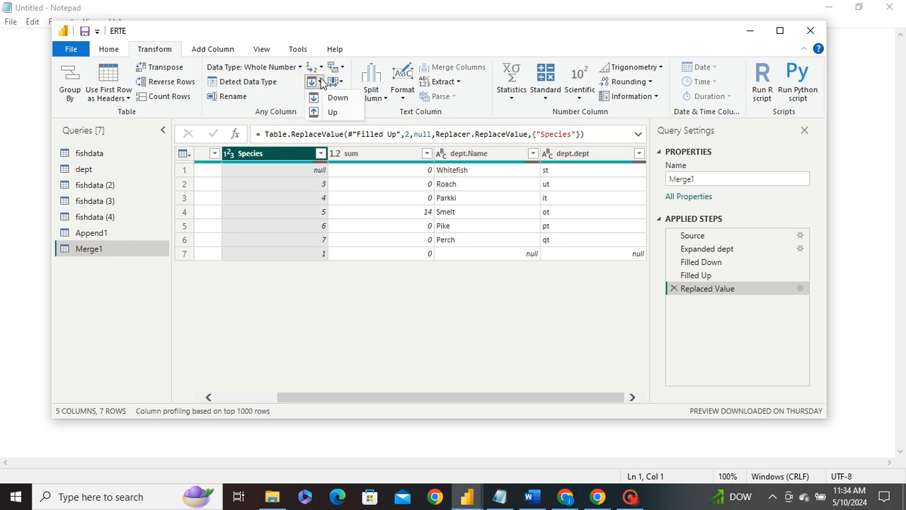
pyautogui.click(338, 114)
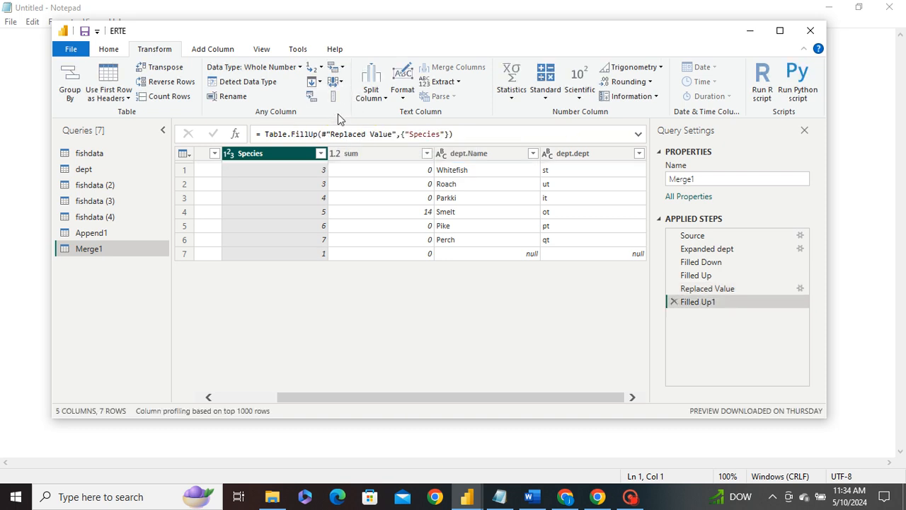
pyautogui.click(315, 170)
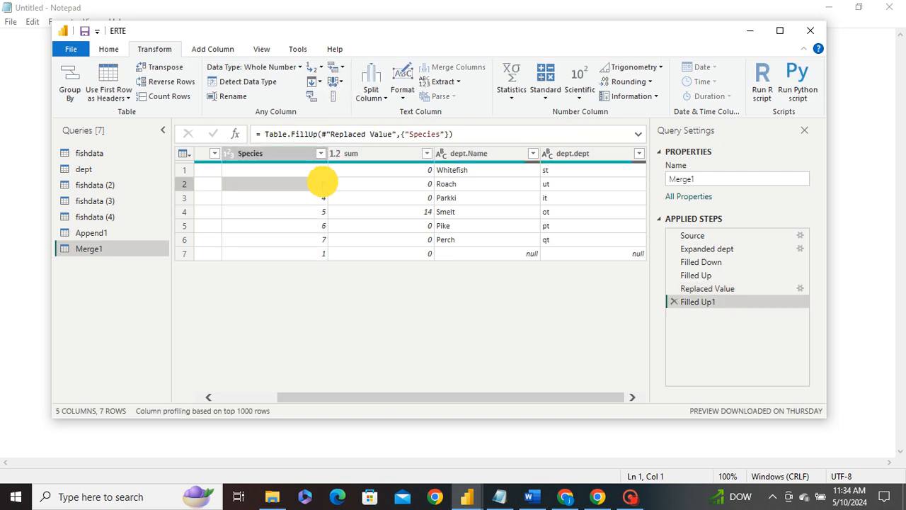
pyautogui.click(306, 252)
pyautogui.click(310, 183)
pyautogui.click(312, 170)
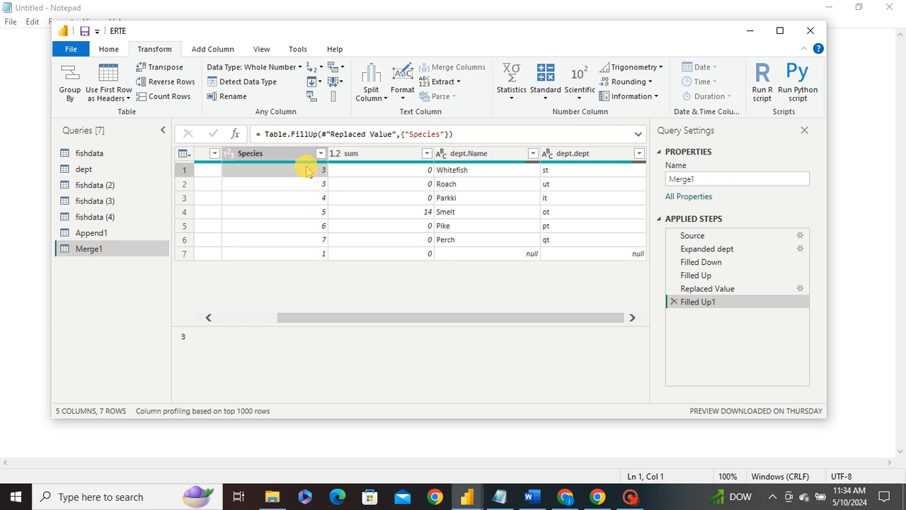
pyautogui.click(315, 211)
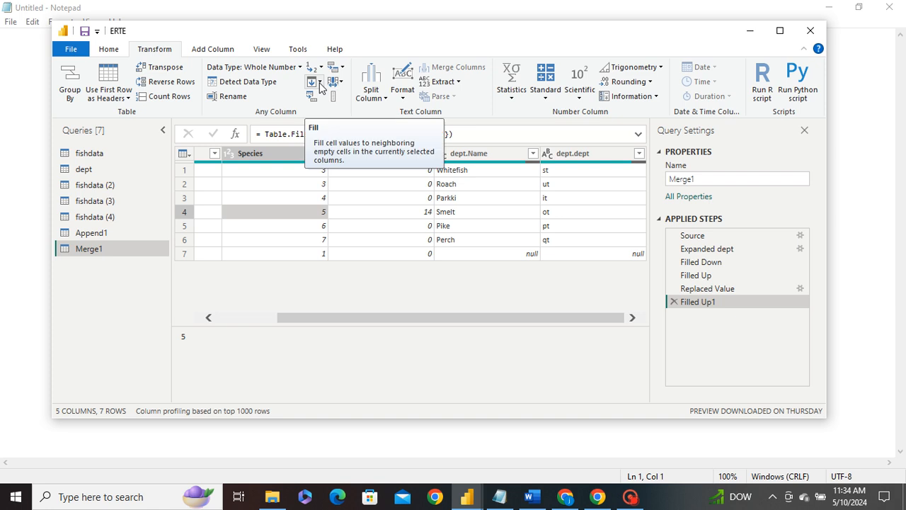
# Step: Edit the Replaced Value step so it finds 5 instead of 2
pyautogui.click(800, 289)
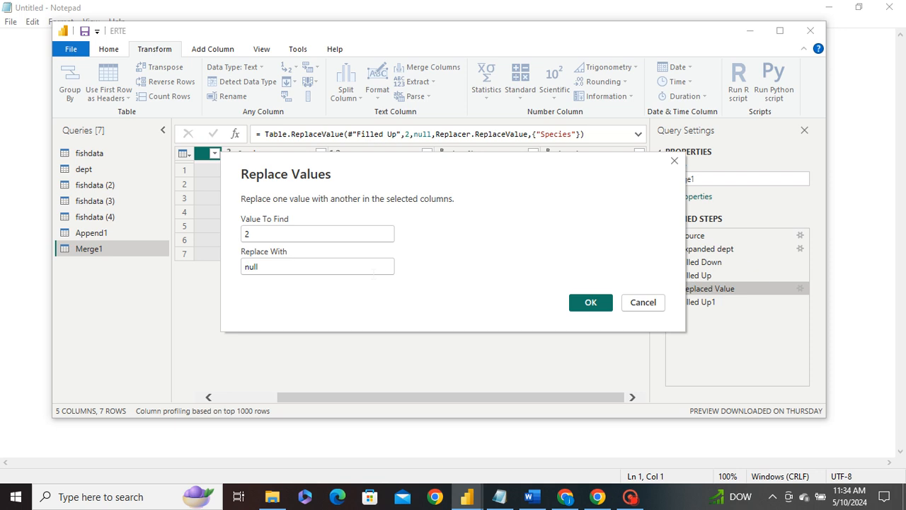
pyautogui.click(263, 233)
pyautogui.press('BackSpace')
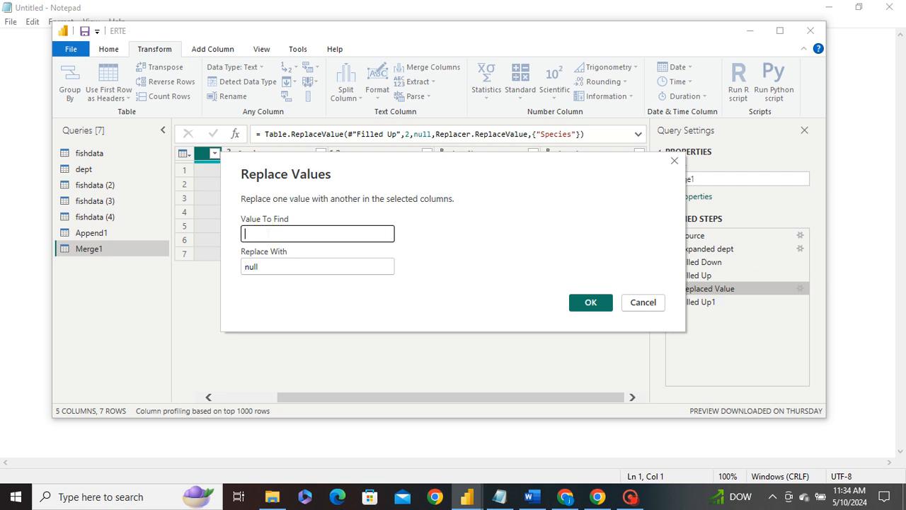
pyautogui.write('5')
pyautogui.click(589, 303)
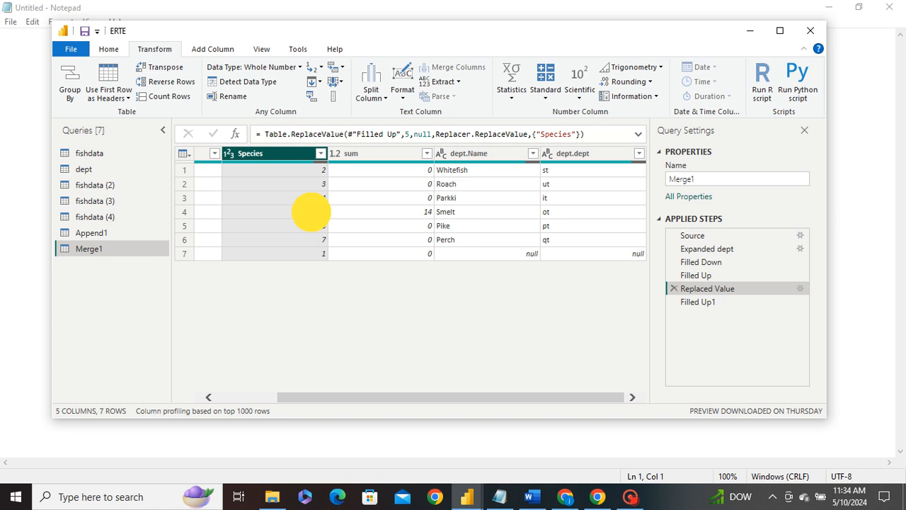
# Step: Review the Species values after the Filled Up1 step, scrolling to the Name column
pyautogui.click(311, 214)
pyautogui.click(690, 301)
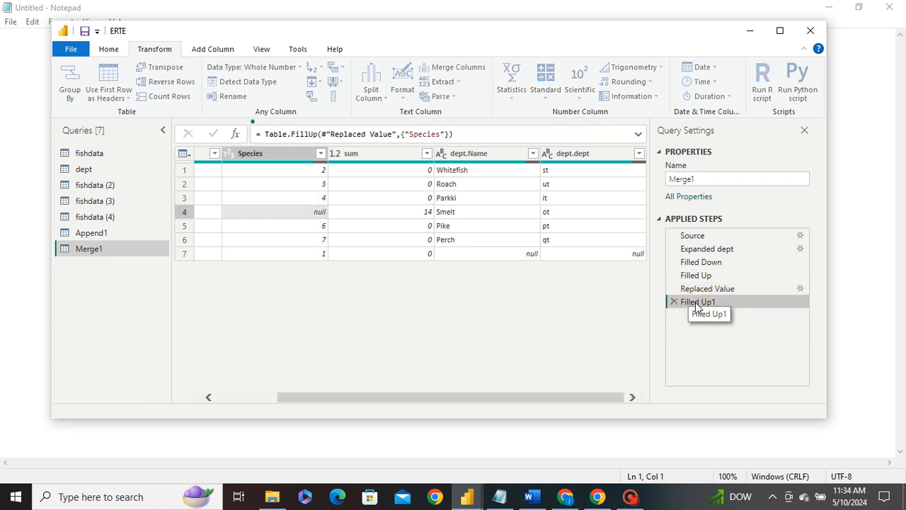
pyautogui.click(317, 227)
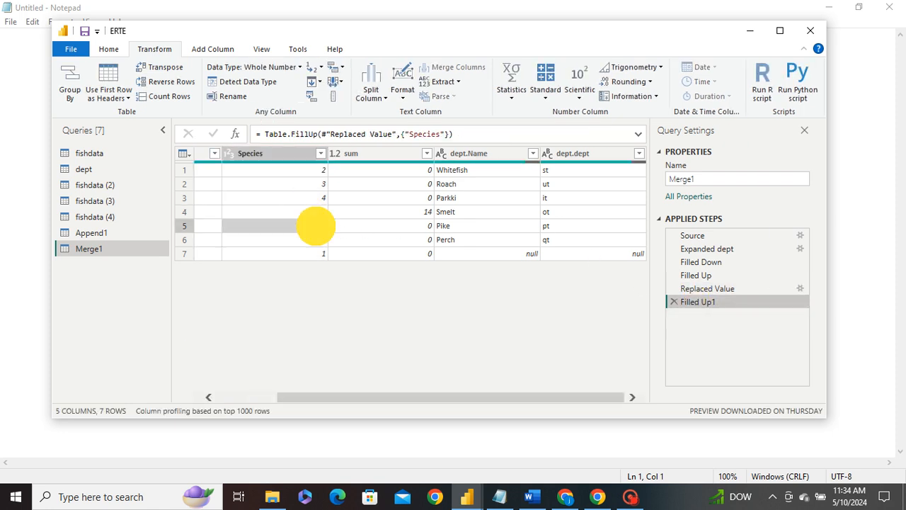
pyautogui.click(314, 212)
pyautogui.click(319, 225)
pyautogui.click(318, 211)
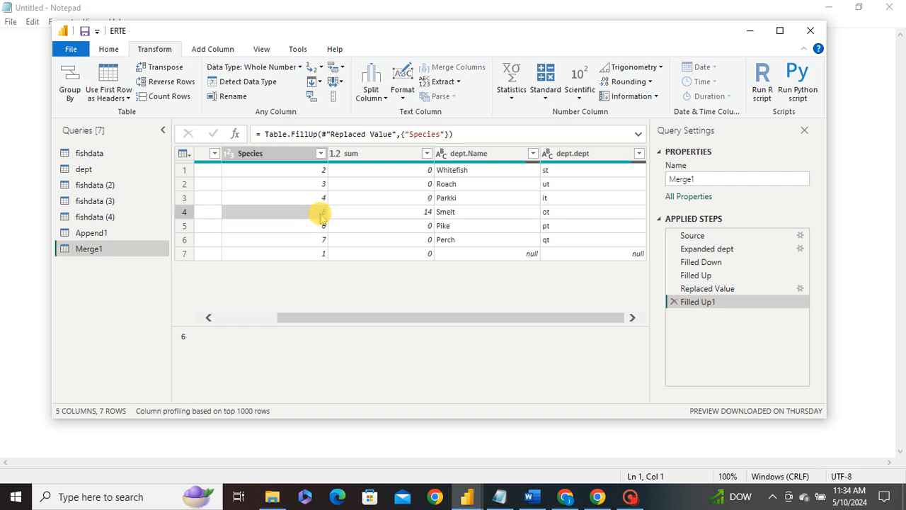
pyautogui.click(320, 197)
pyautogui.click(318, 225)
pyautogui.click(319, 212)
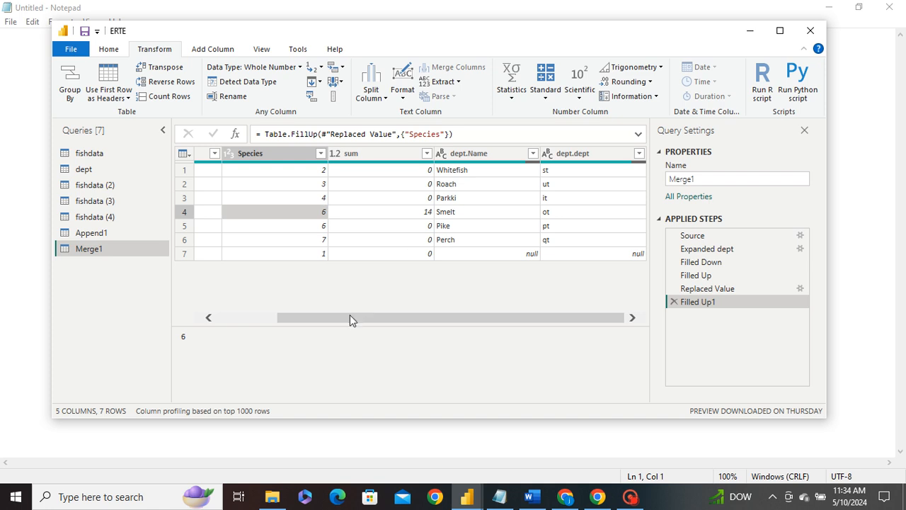
pyautogui.moveTo(350, 320); pyautogui.dragTo(203, 314)
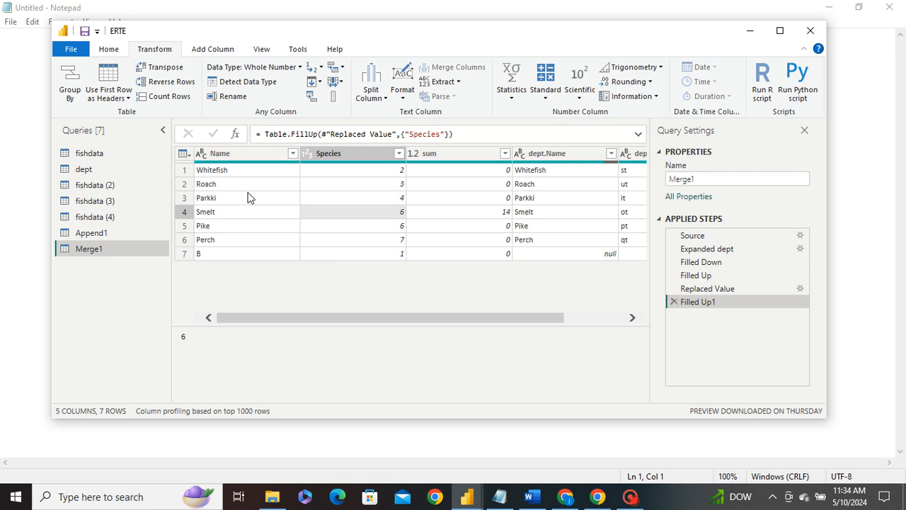
pyautogui.click(217, 159)
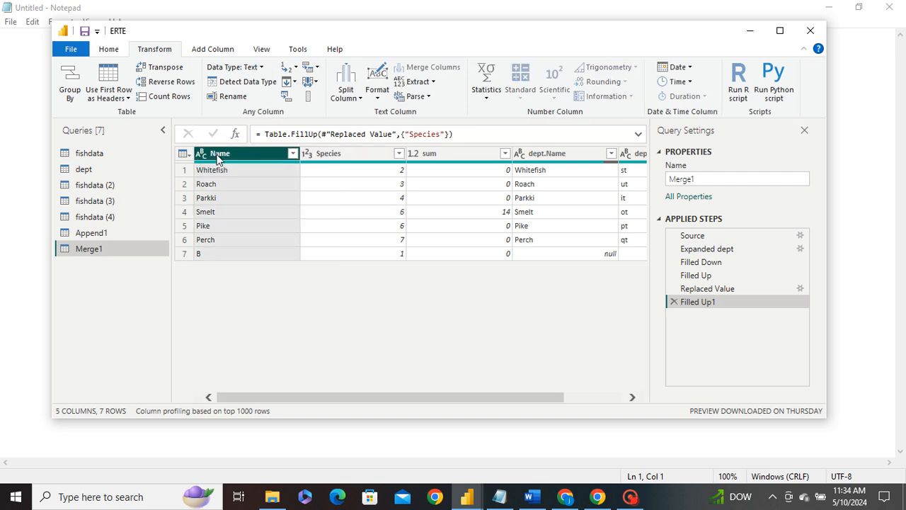
# Step: Open the Append1 query, select all columns, and remove duplicate rows
pyautogui.click(99, 233)
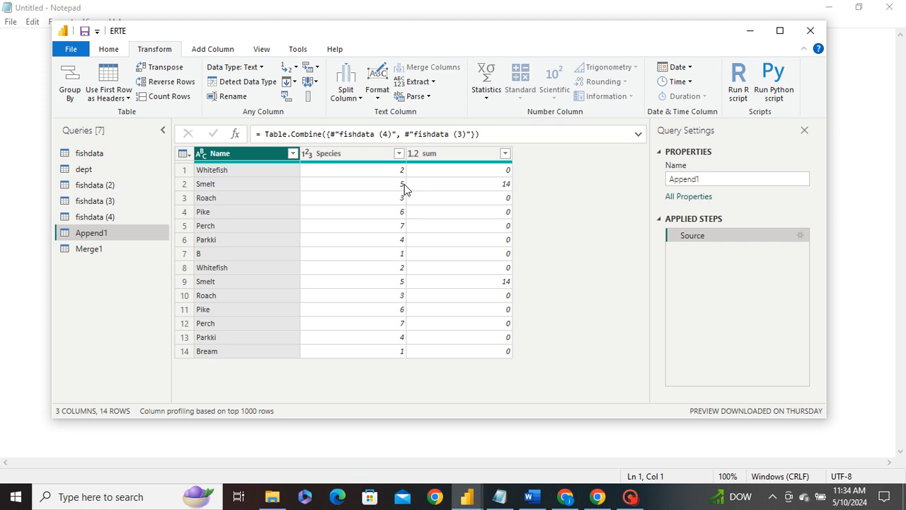
pyautogui.click(523, 199)
pyautogui.hotkey('ctrl', 'a')
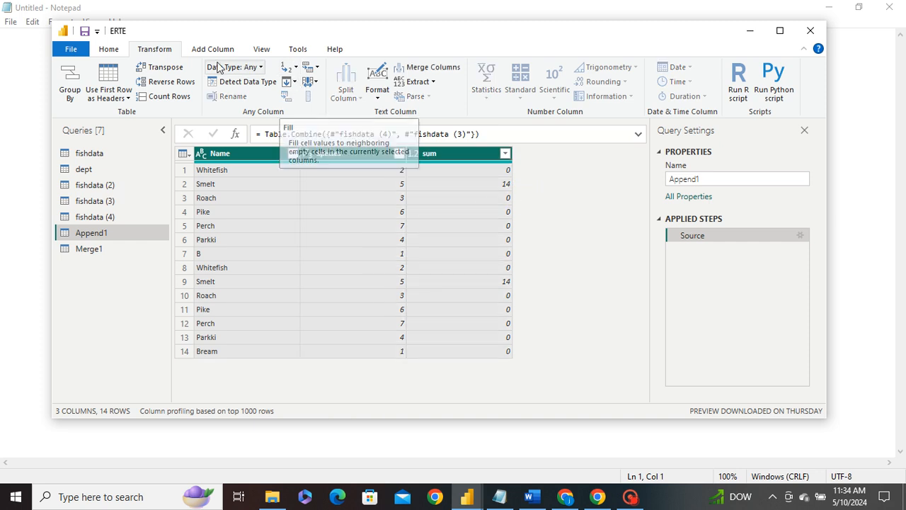
pyautogui.click(123, 54)
pyautogui.click(471, 95)
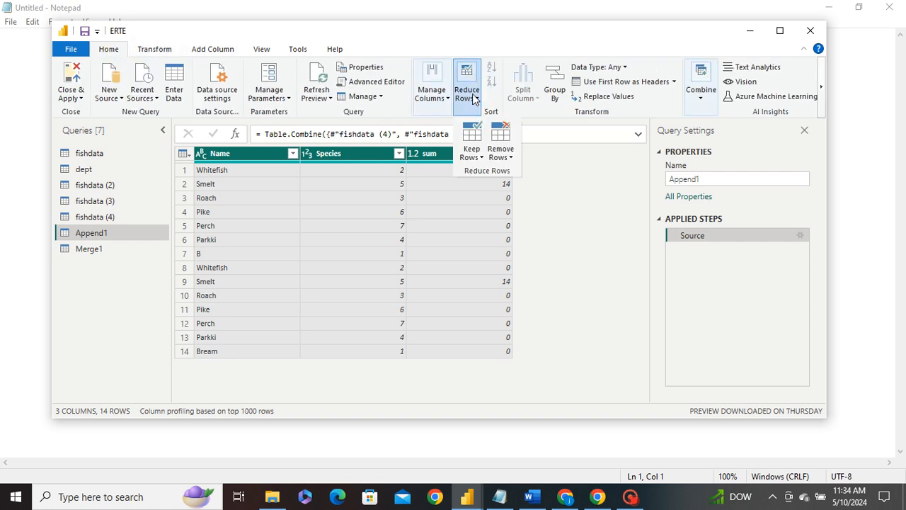
pyautogui.click(502, 150)
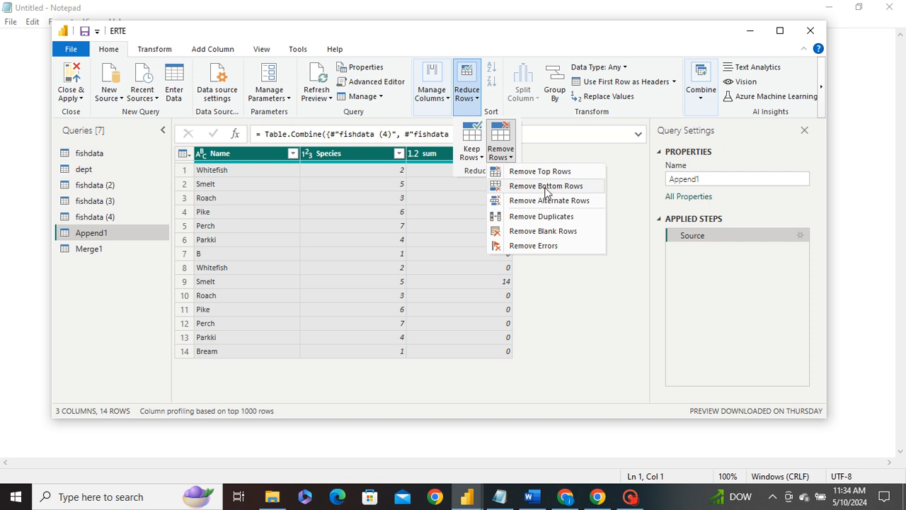
pyautogui.click(542, 187)
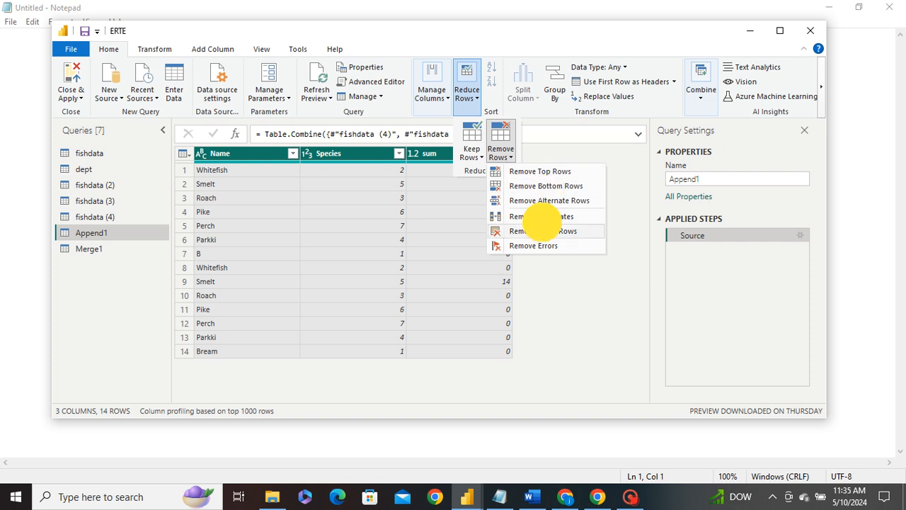
pyautogui.click(542, 217)
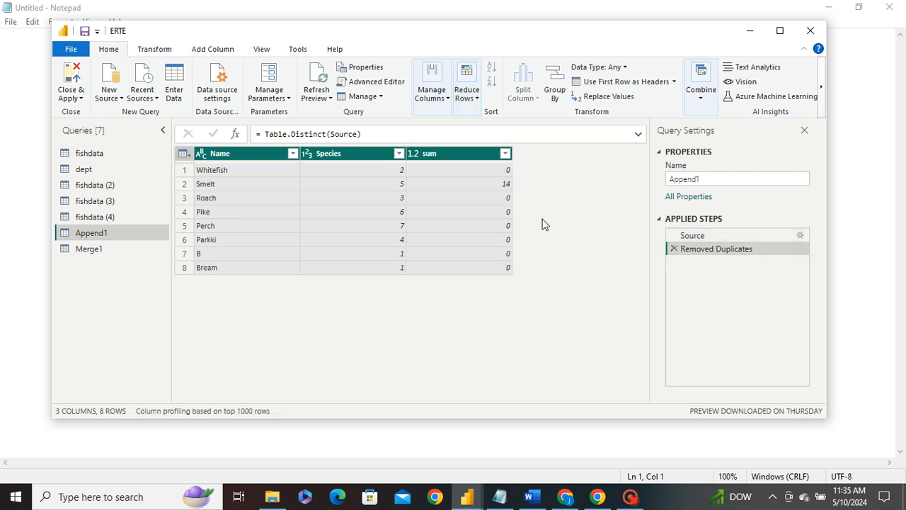
pyautogui.click(155, 49)
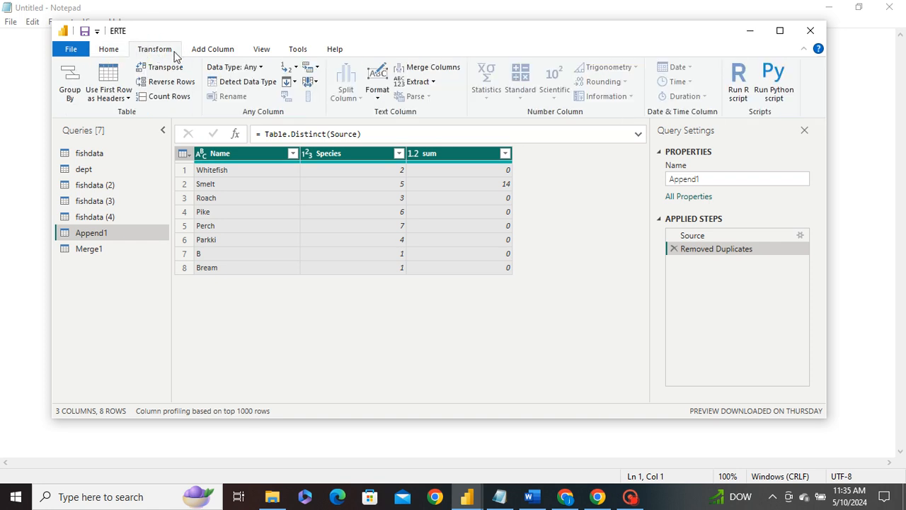
pyautogui.click(211, 49)
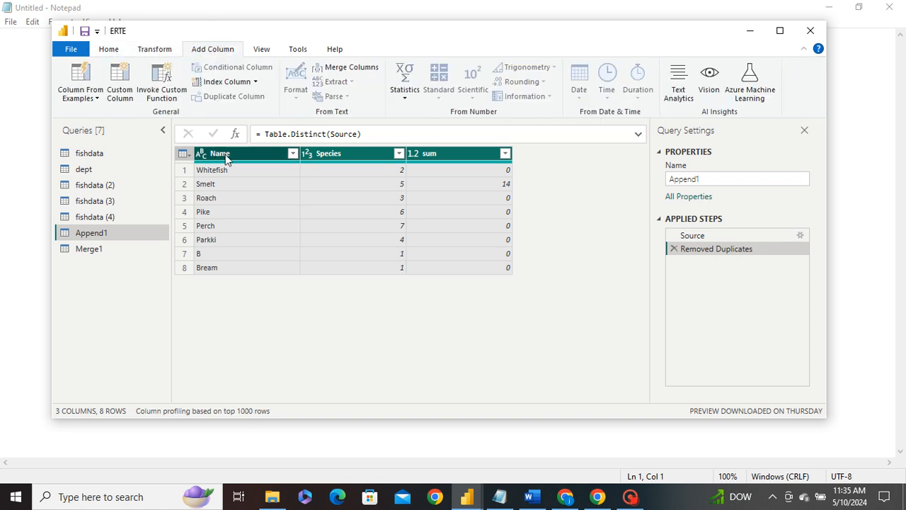
pyautogui.click(162, 49)
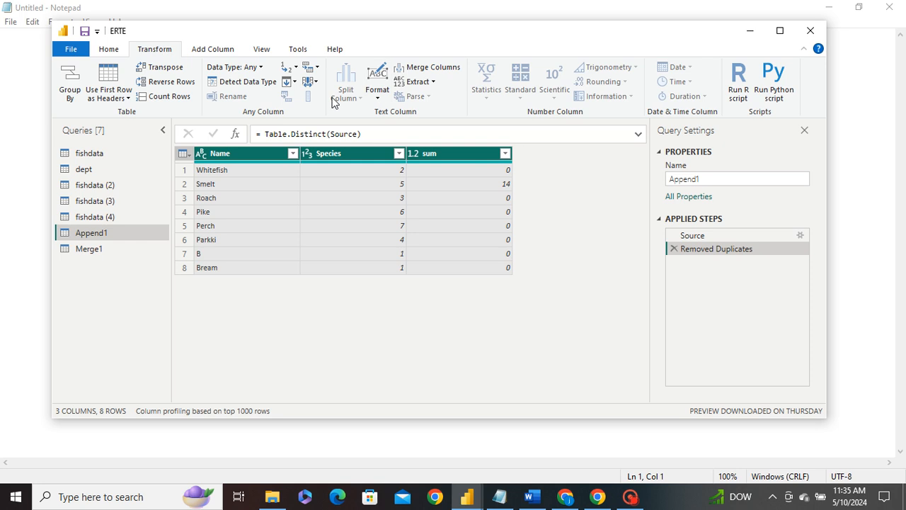
pyautogui.click(233, 154)
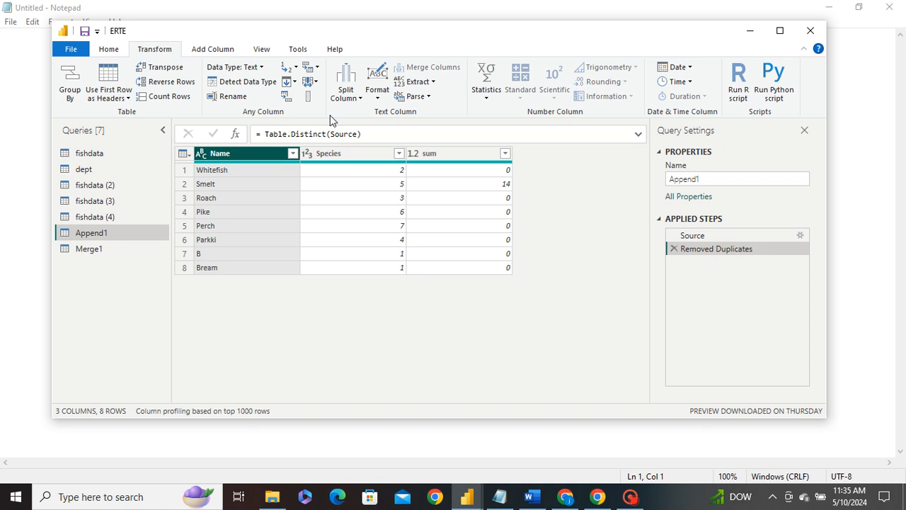
pyautogui.click(286, 98)
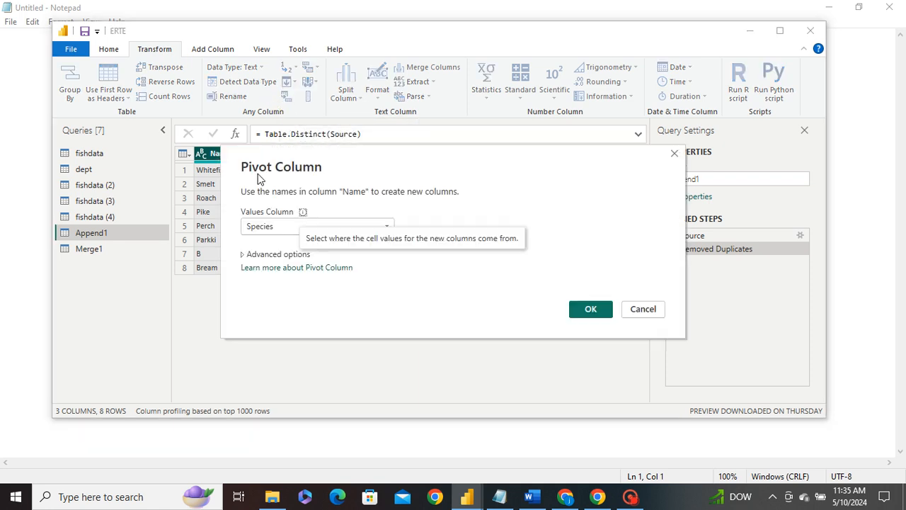
pyautogui.click(286, 226)
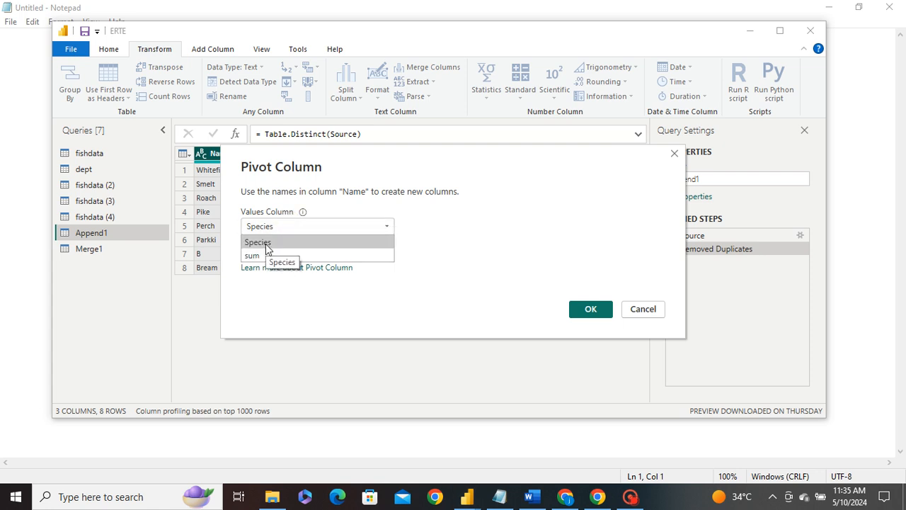
pyautogui.click(277, 226)
pyautogui.click(276, 226)
pyautogui.click(269, 256)
pyautogui.click(275, 254)
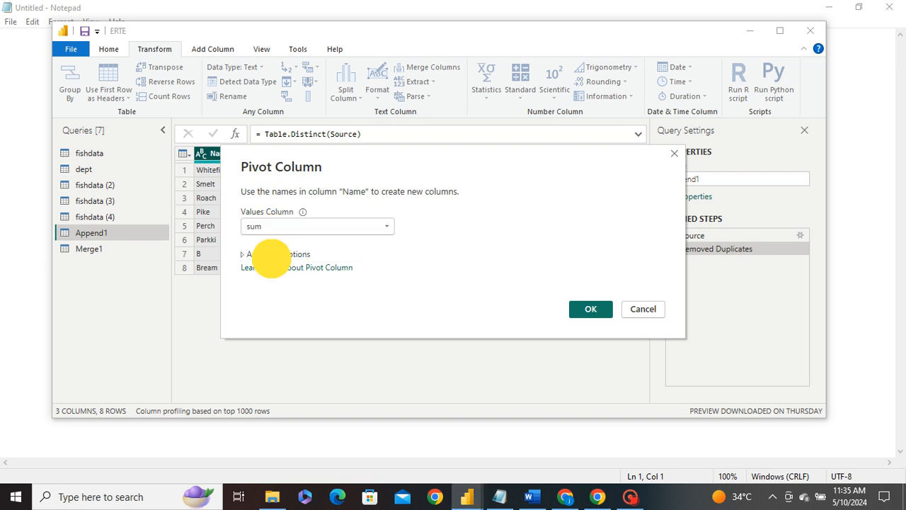
pyautogui.click(283, 283)
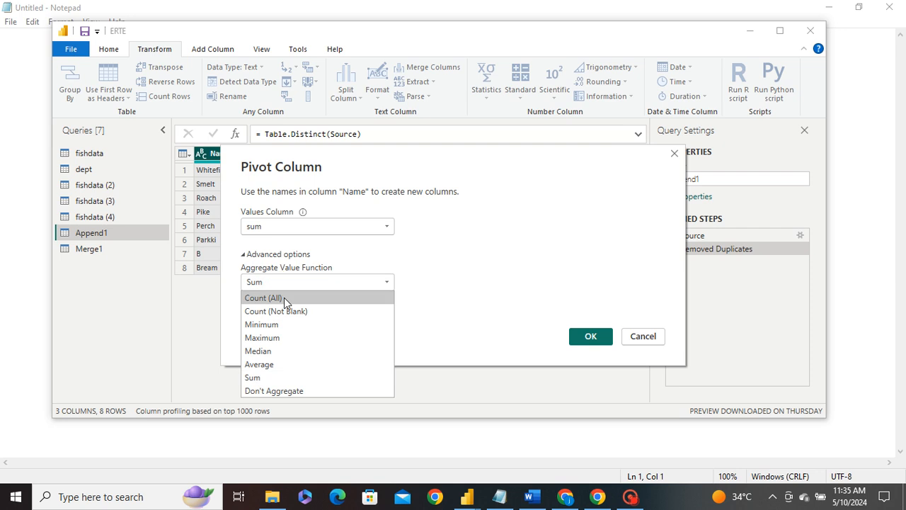
pyautogui.click(276, 379)
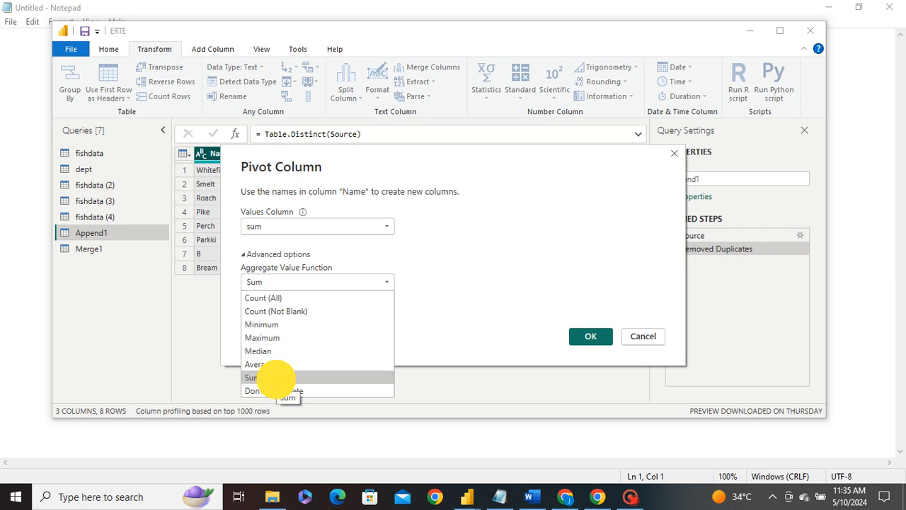
pyautogui.click(305, 283)
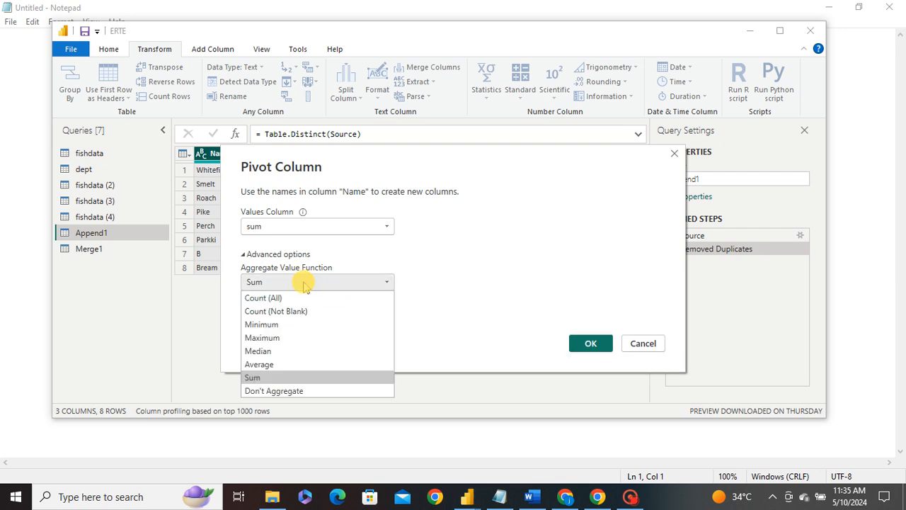
pyautogui.click(266, 377)
pyautogui.click(285, 225)
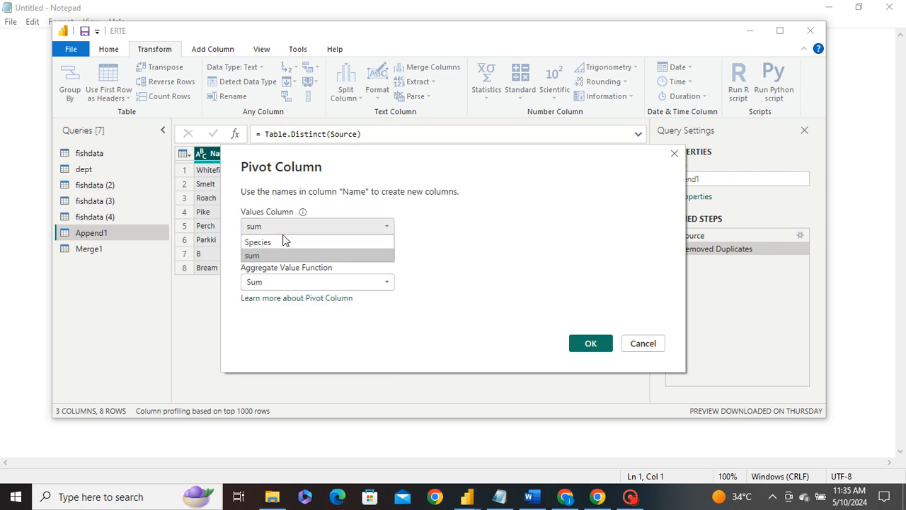
pyautogui.click(278, 245)
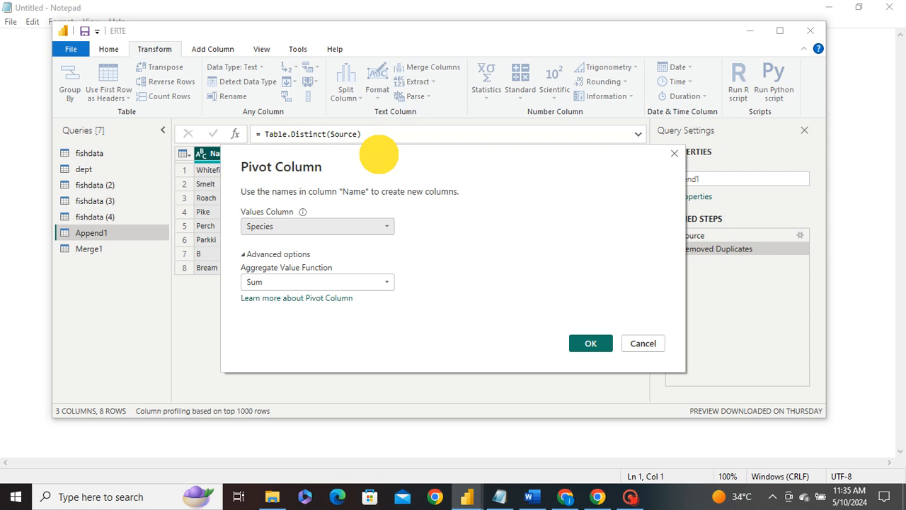
pyautogui.moveTo(385, 148); pyautogui.dragTo(424, 163)
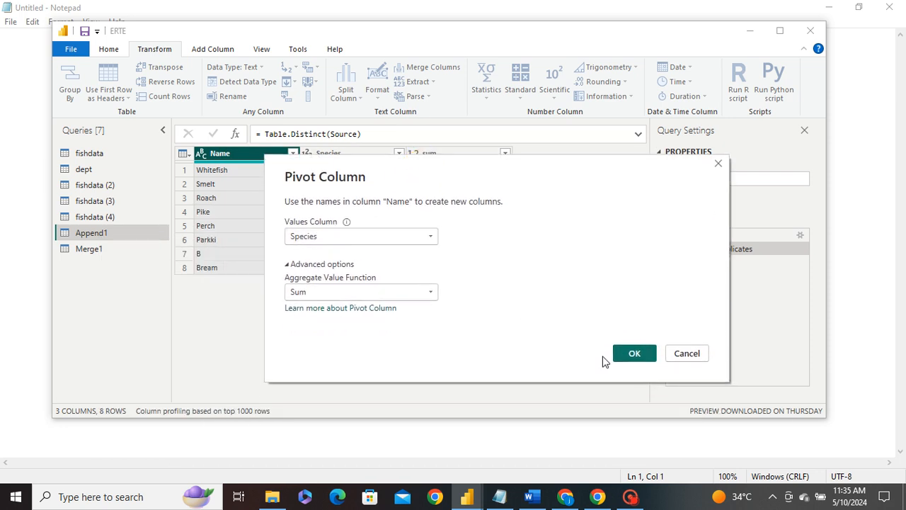
pyautogui.click(687, 356)
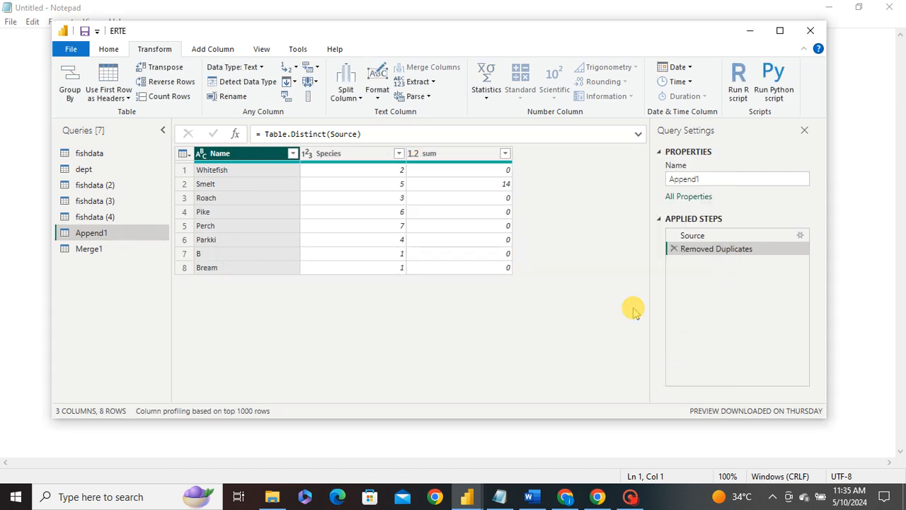
# Step: Pivot the Name column of Append1 using Species as the values column
pyautogui.keyDown('ctrl'); pyautogui.click(327, 158); pyautogui.keyUp('ctrl')
pyautogui.keyDown('ctrl'); pyautogui.click(424, 153); pyautogui.keyUp('ctrl')
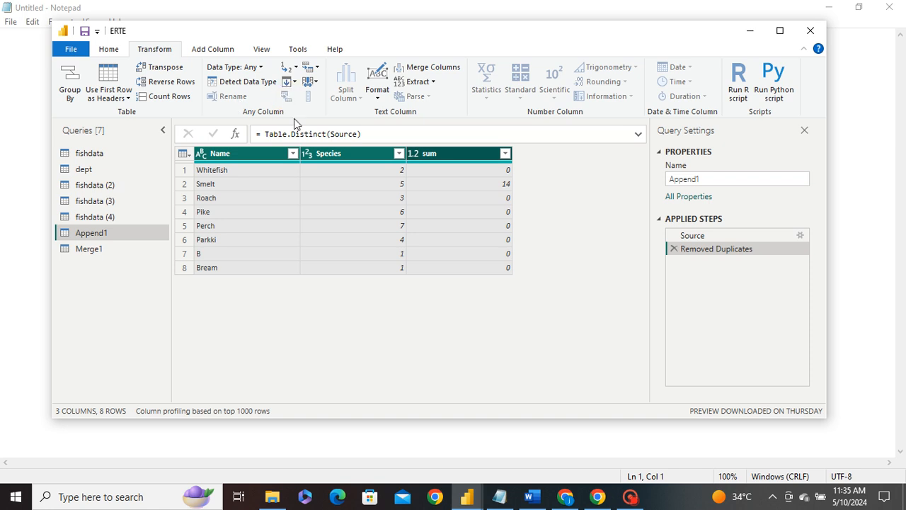
pyautogui.click(425, 153)
pyautogui.click(260, 197)
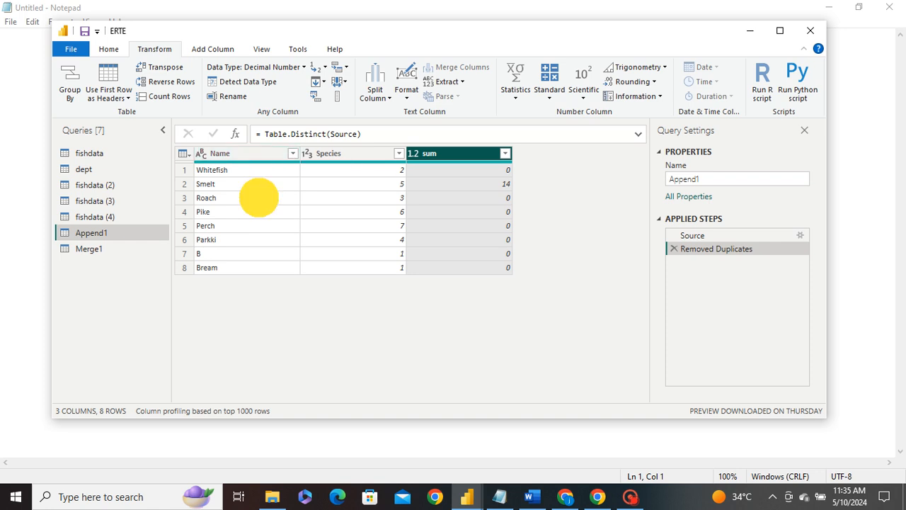
pyautogui.hotkey('ctrl', 'a')
pyautogui.click(248, 172)
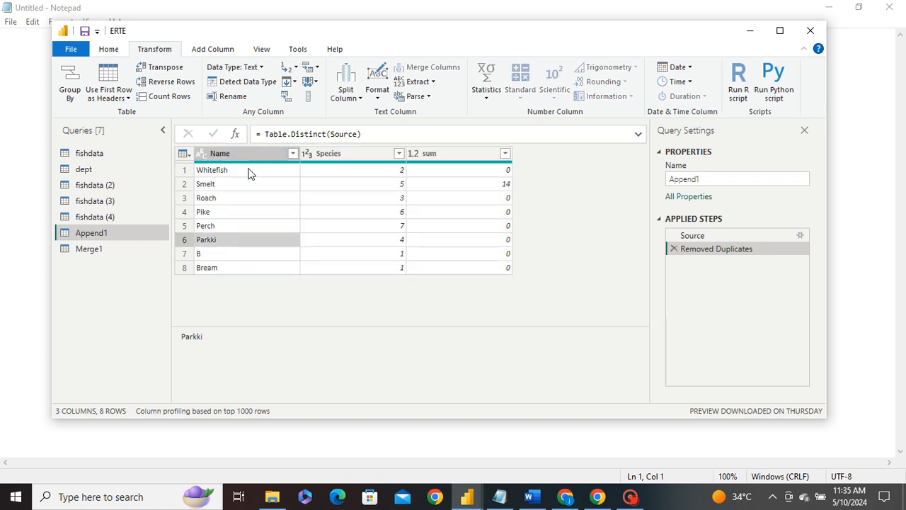
pyautogui.click(243, 150)
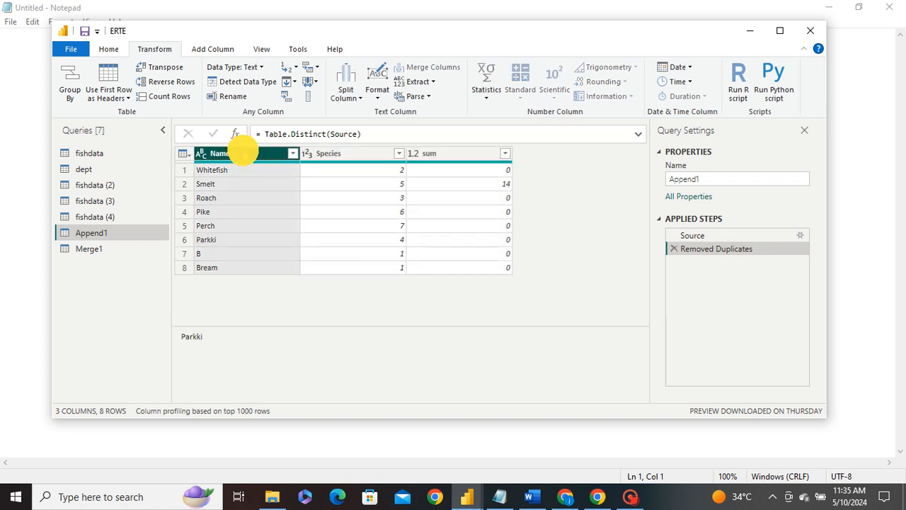
pyautogui.click(289, 98)
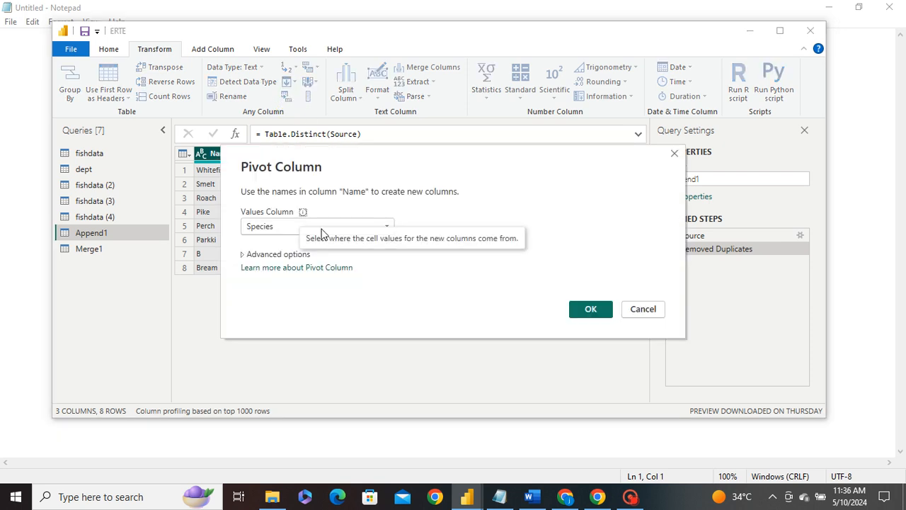
pyautogui.click(577, 309)
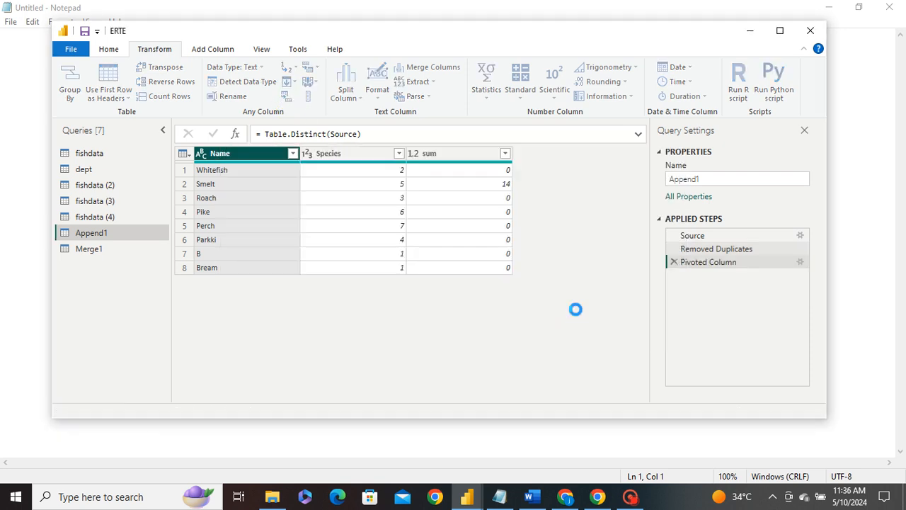
# Step: Scroll across the pivoted columns and inspect the values in each of the two rows
pyautogui.moveTo(289, 396); pyautogui.dragTo(602, 393)
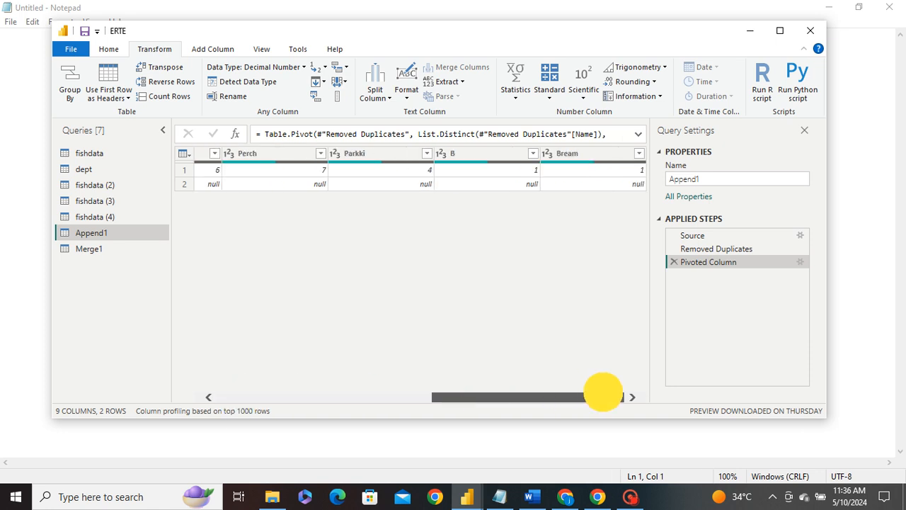
pyautogui.moveTo(602, 393); pyautogui.dragTo(238, 386)
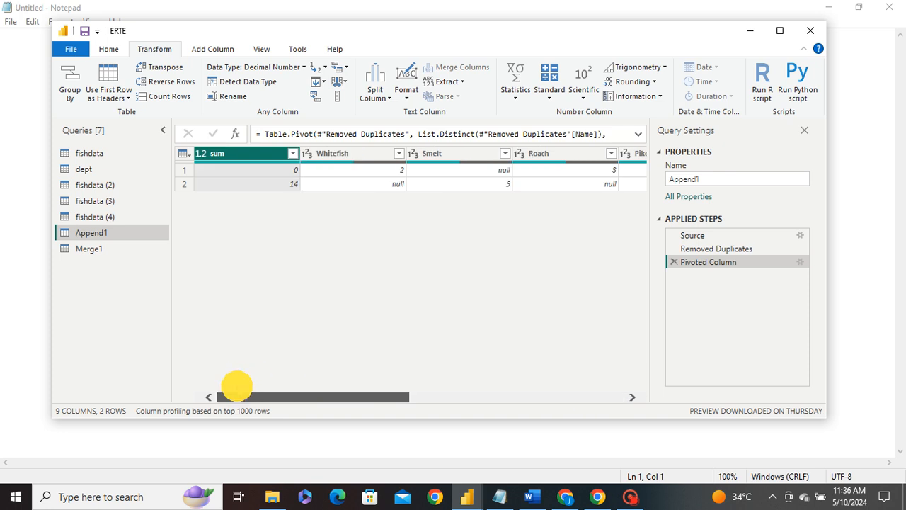
pyautogui.click(181, 170)
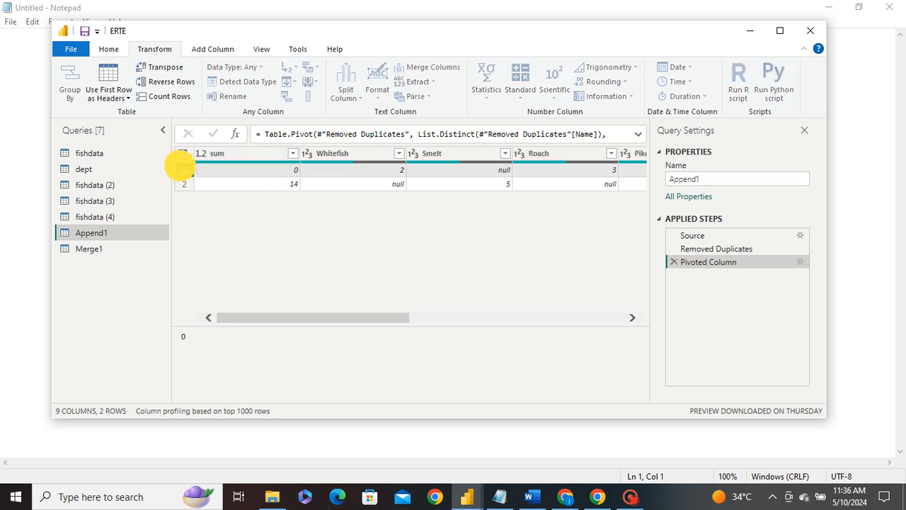
pyautogui.click(183, 184)
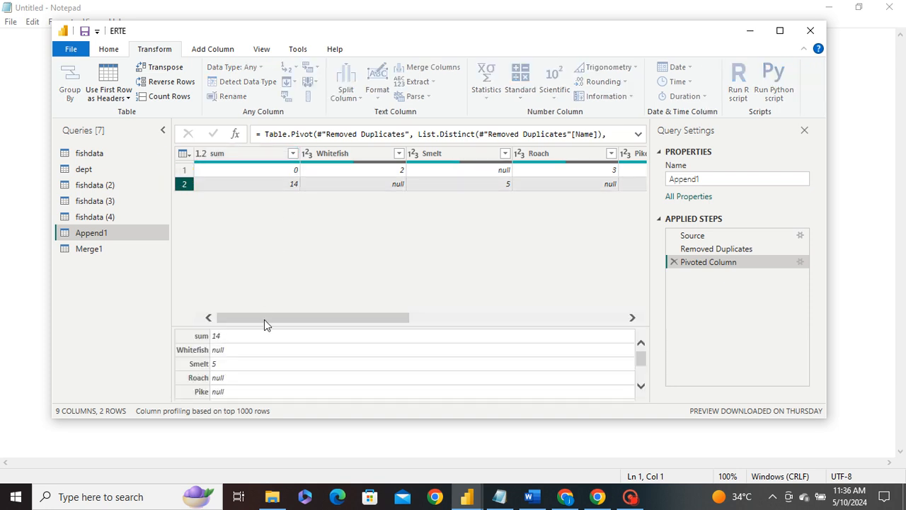
pyautogui.scroll(-1, 302, 376)
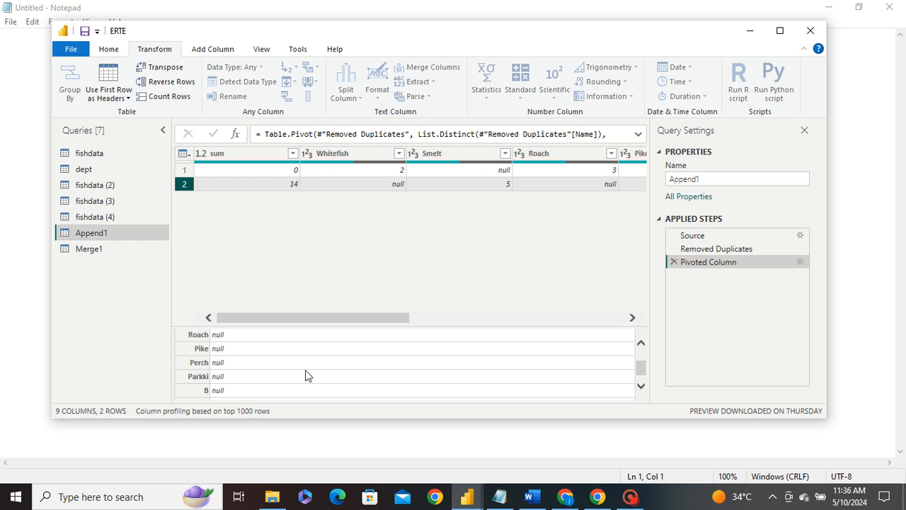
pyautogui.scroll(2, 306, 376)
pyautogui.click(193, 174)
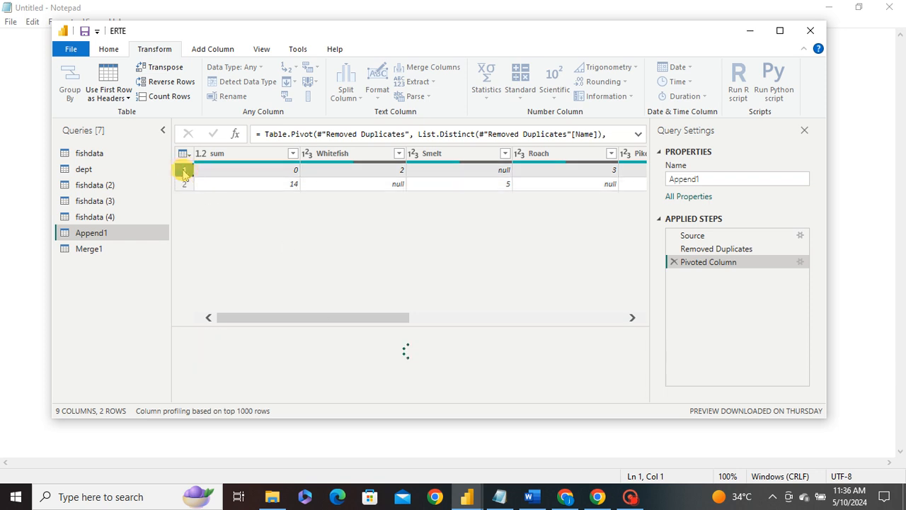
pyautogui.scroll(-1, 252, 356)
pyautogui.scroll(1, 282, 341)
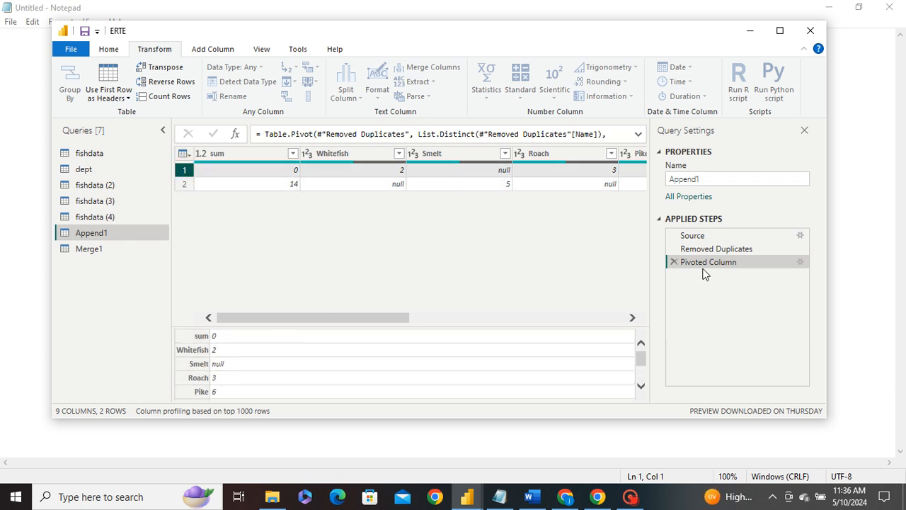
# Step: Delete the Pivoted Column step and pivot the Name column again using sum as the values column
pyautogui.click(674, 262)
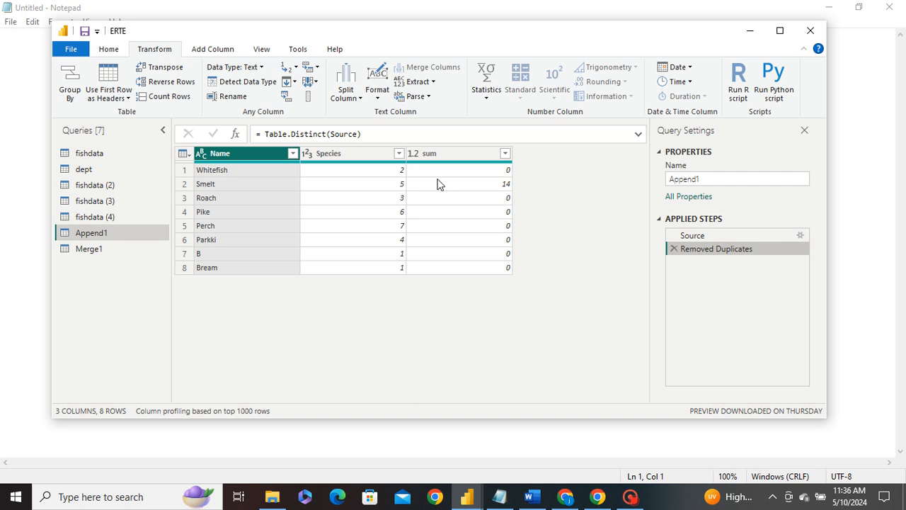
pyautogui.click(290, 99)
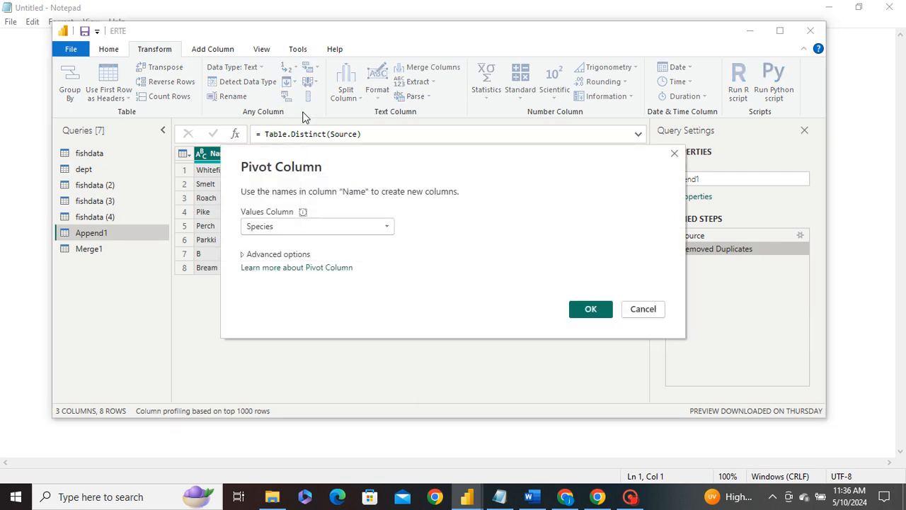
pyautogui.click(297, 230)
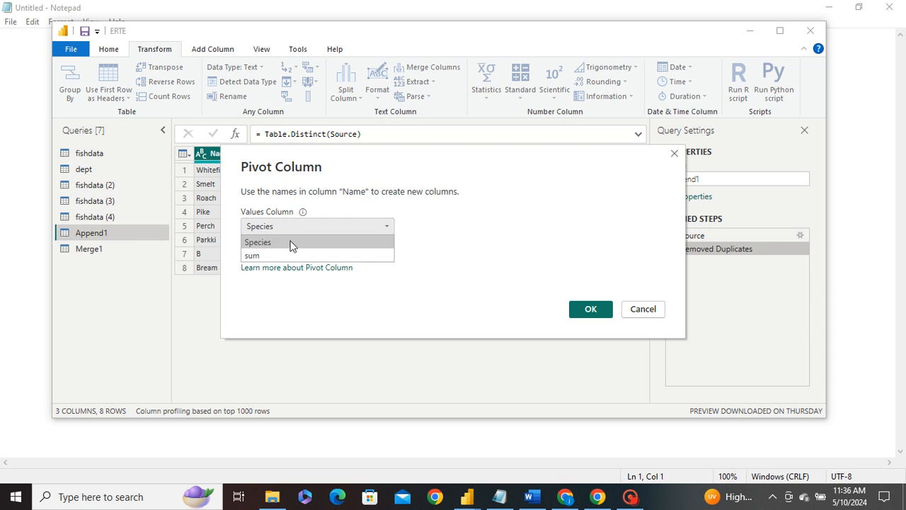
pyautogui.click(273, 253)
pyautogui.click(583, 308)
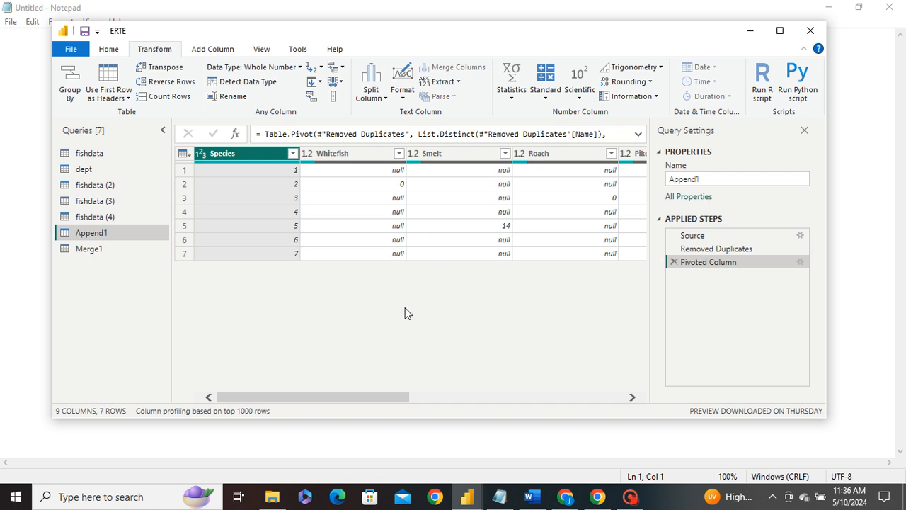
# Step: Scroll across the new pivoted columns, inspect the first row, and delete the Pivoted Column step
pyautogui.moveTo(300, 399); pyautogui.dragTo(585, 393)
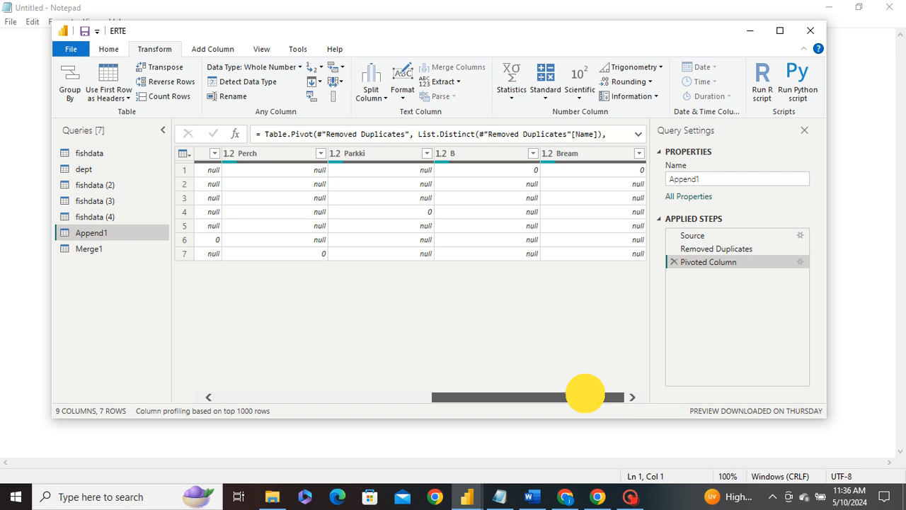
pyautogui.moveTo(585, 393); pyautogui.dragTo(172, 393)
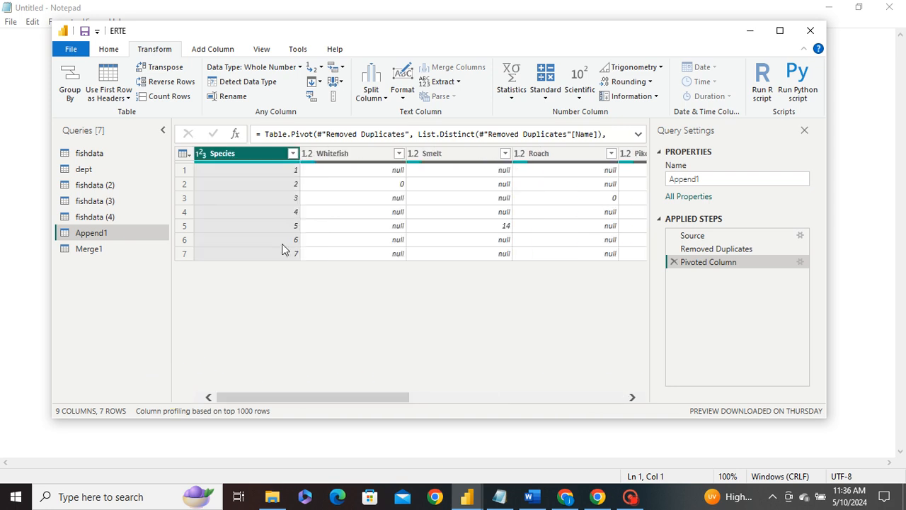
pyautogui.click(277, 167)
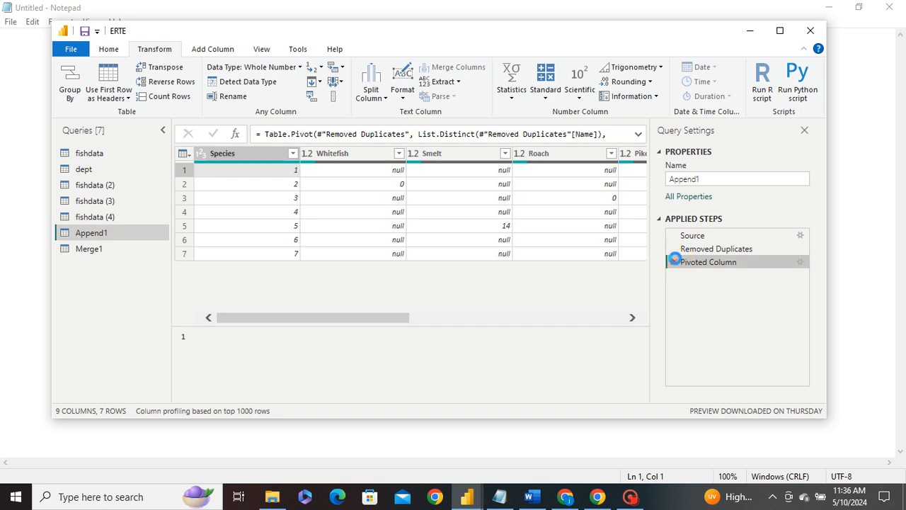
pyautogui.click(673, 262)
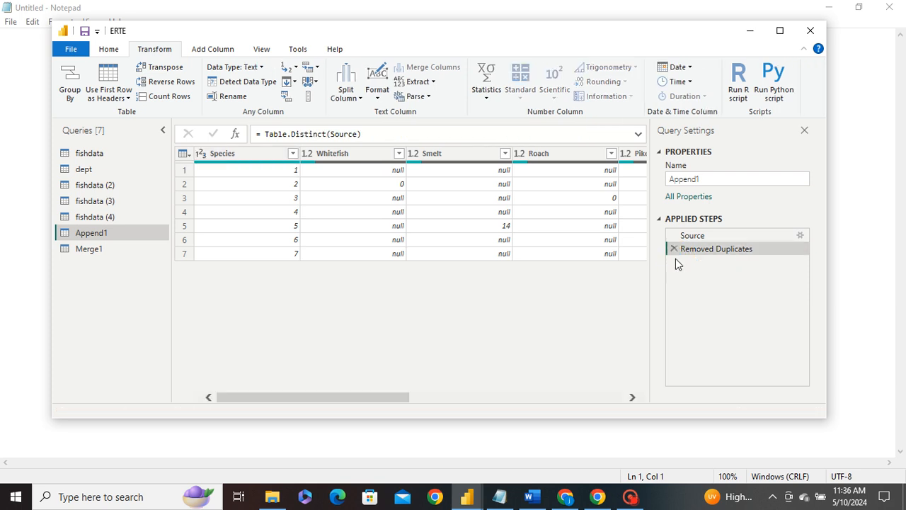
# Step: Pivot the Name column of Append1 using Species as the values column, then delete the Pivoted Column step
pyautogui.click(285, 97)
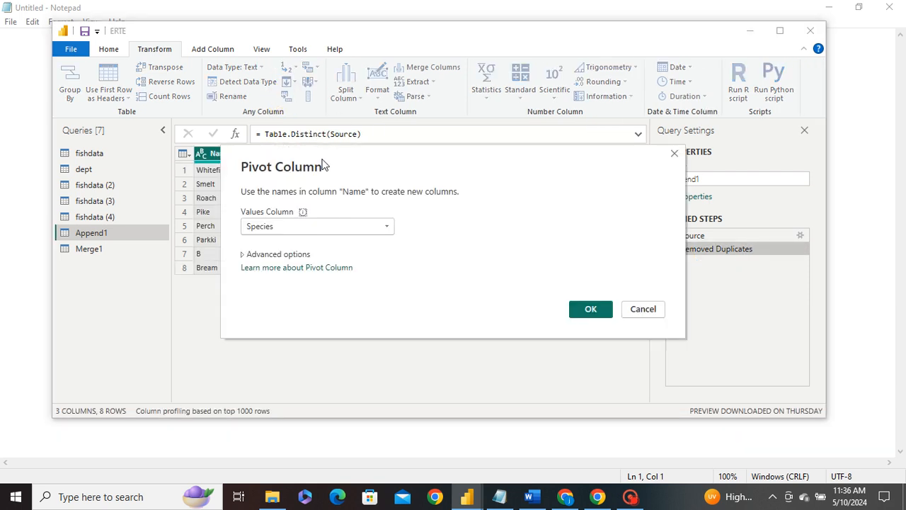
pyautogui.click(588, 310)
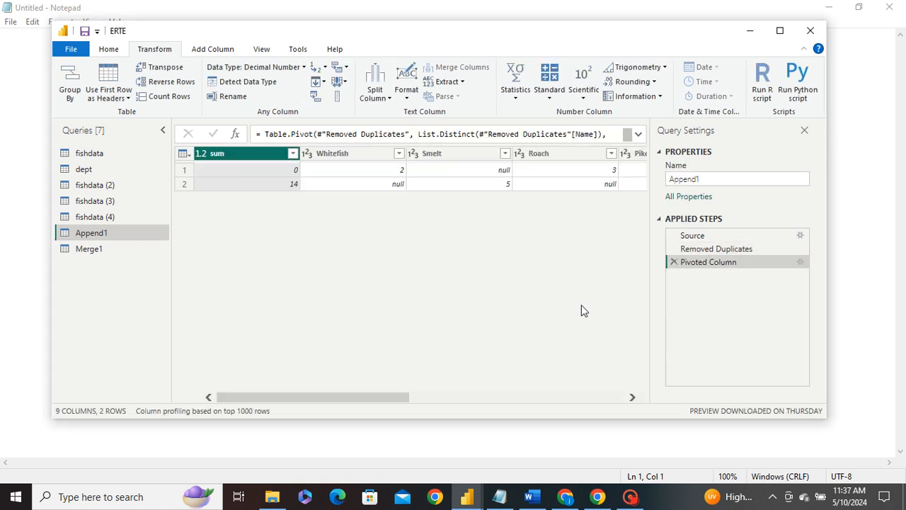
pyautogui.click(674, 262)
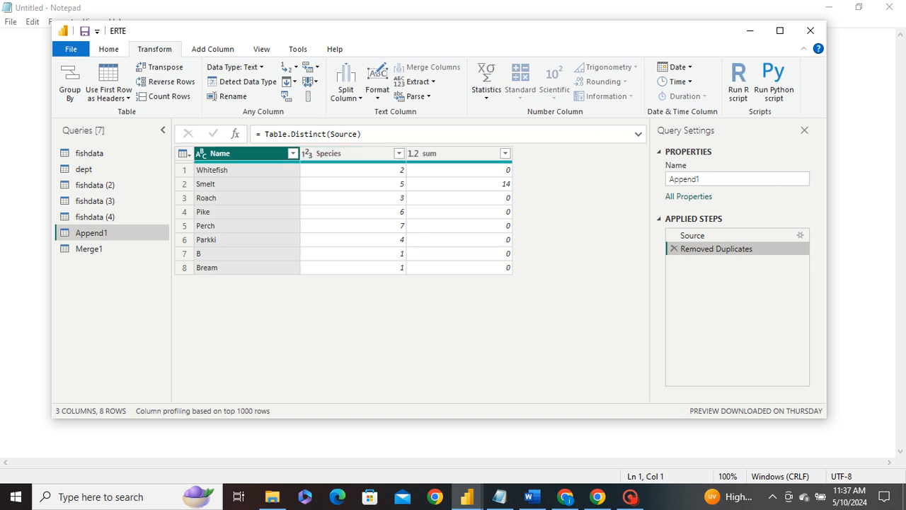
# Step: Pivot the Name column again, choosing sum as the values column
pyautogui.click(287, 99)
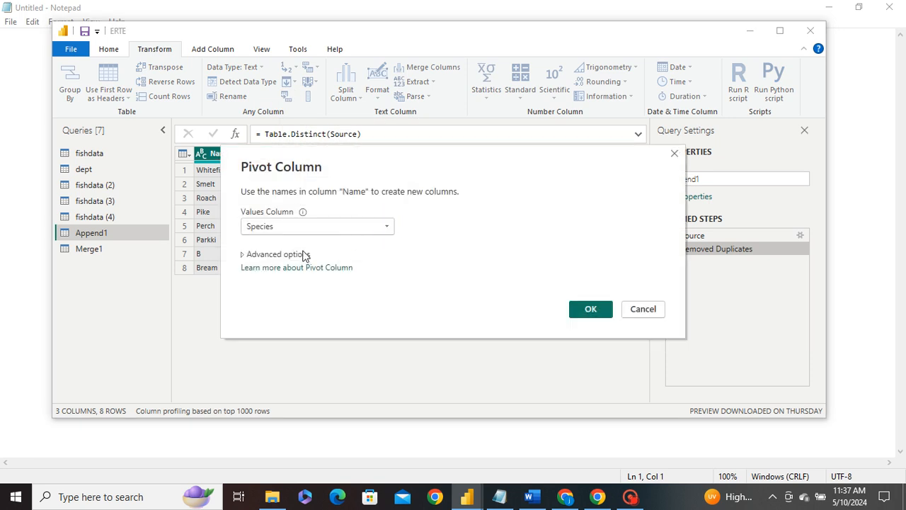
pyautogui.click(391, 231)
pyautogui.click(314, 256)
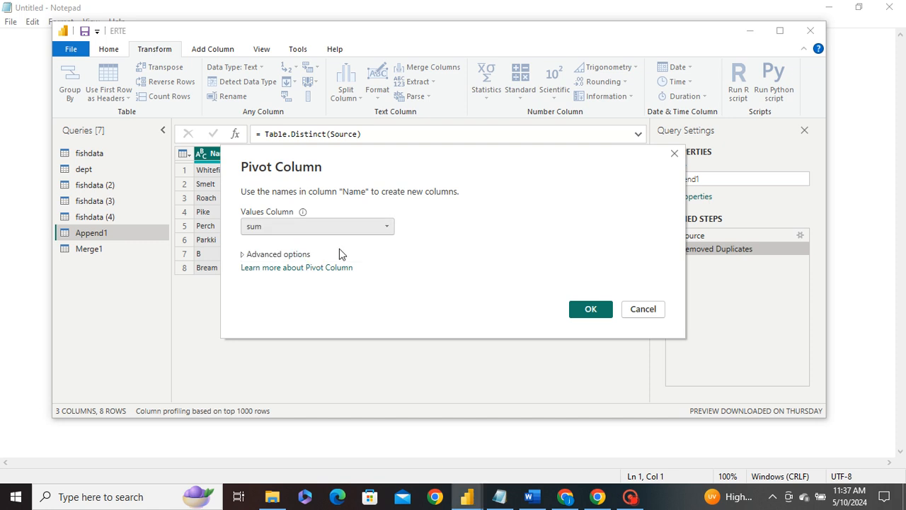
pyautogui.click(590, 309)
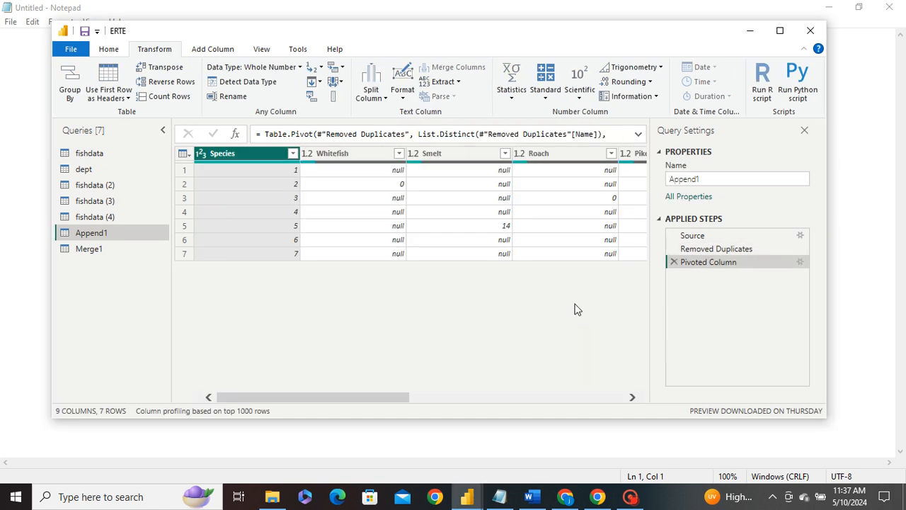
# Step: Inspect the Species values in the pivoted table and delete the Pivoted Column step
pyautogui.click(252, 170)
pyautogui.click(259, 199)
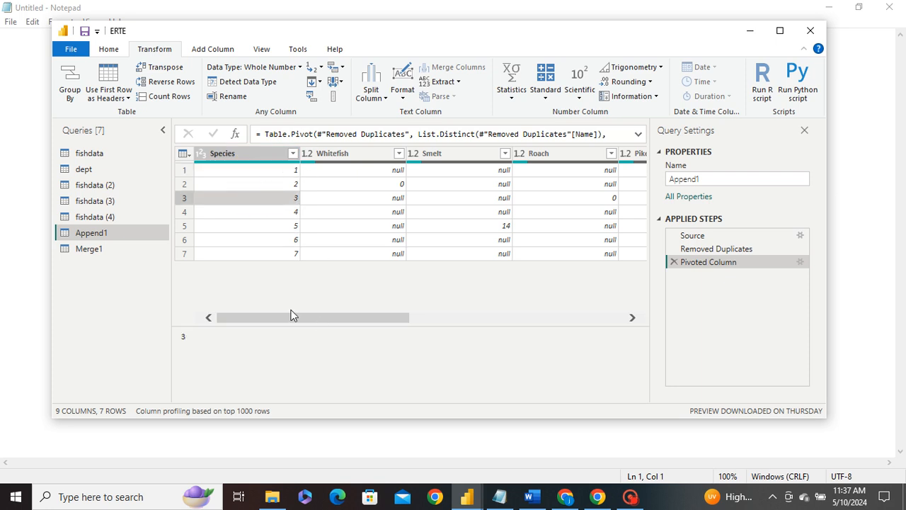
pyautogui.moveTo(284, 318)
pyautogui.mouseDown()
pyautogui.moveTo(558, 316)
pyautogui.moveTo(273, 316)
pyautogui.mouseUp()
pyautogui.click(673, 262)
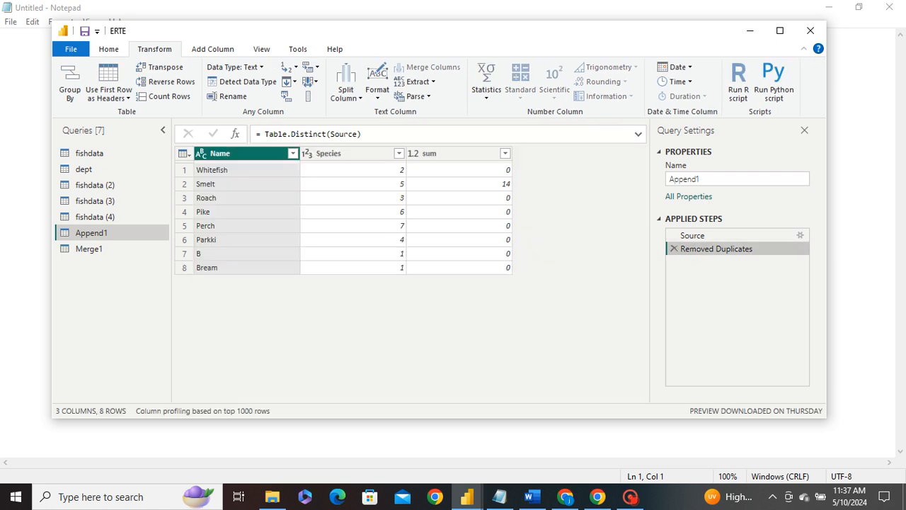
# Step: With Name and Species selected, pivot on Name using Species as the values column
pyautogui.keyDown('ctrl'); pyautogui.click(330, 153); pyautogui.keyUp('ctrl')
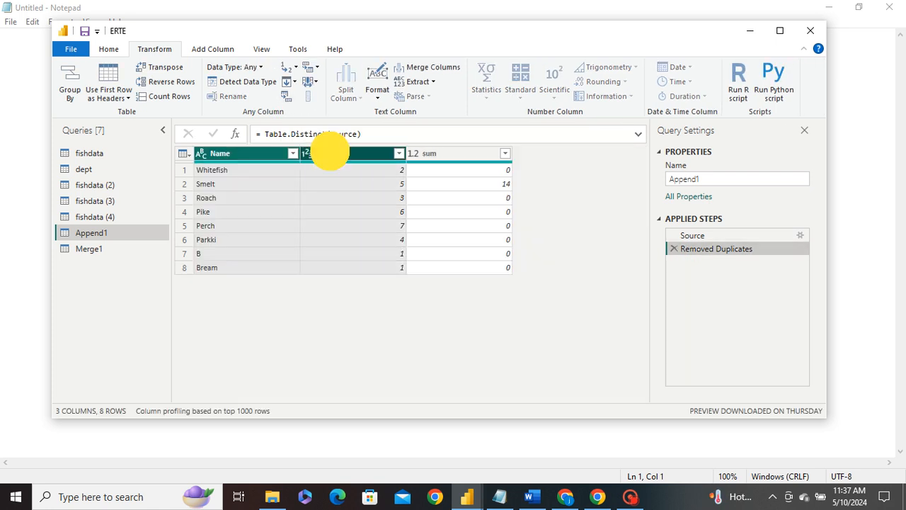
pyautogui.click(285, 98)
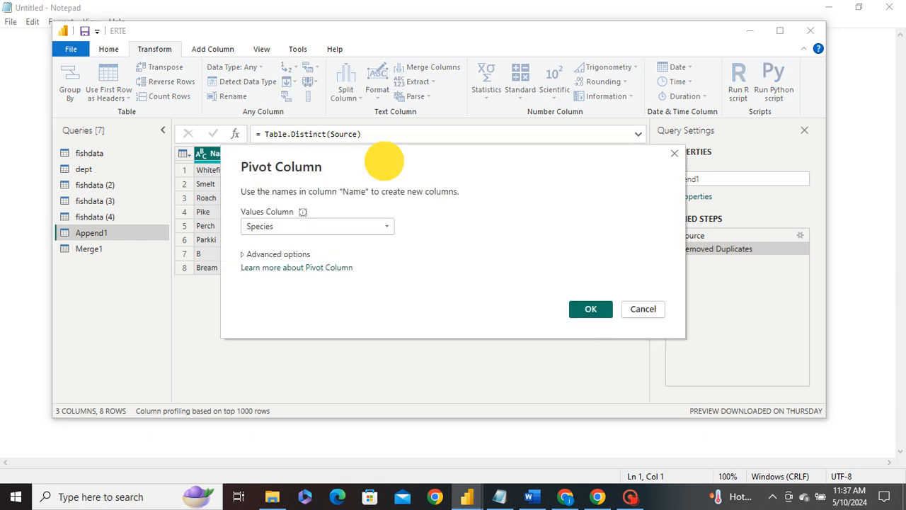
pyautogui.moveTo(385, 158); pyautogui.dragTo(442, 194)
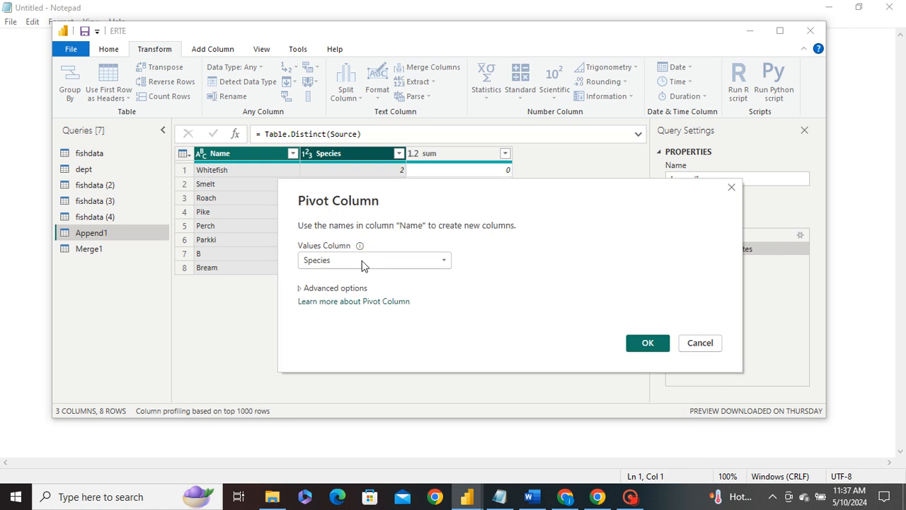
pyautogui.click(408, 260)
pyautogui.click(439, 261)
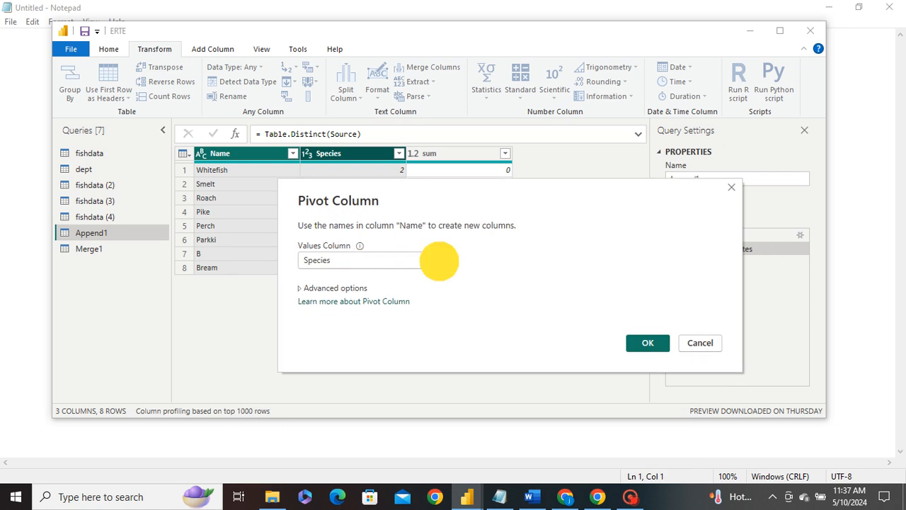
pyautogui.click(439, 261)
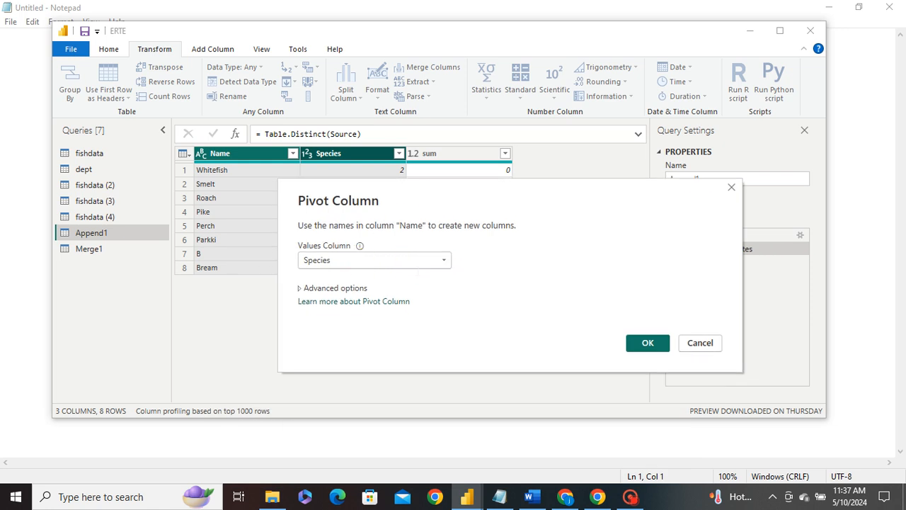
pyautogui.click(647, 343)
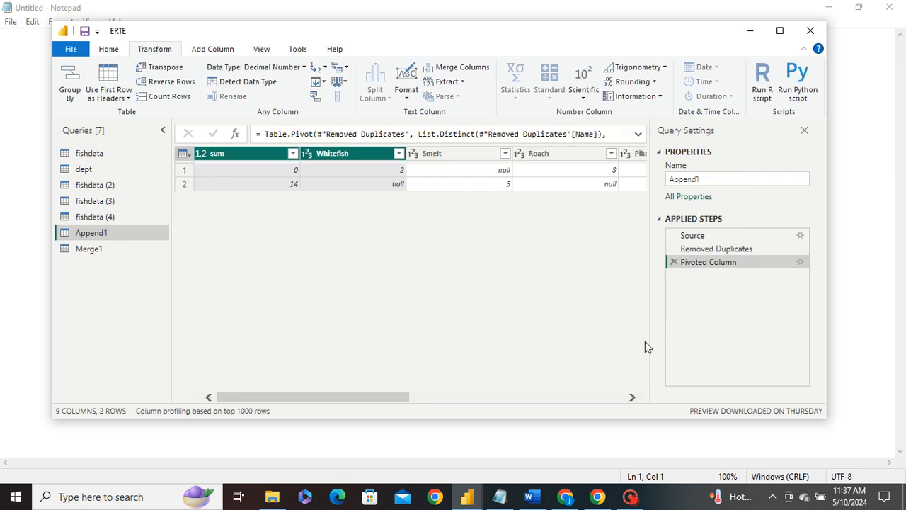
# Step: Scroll through the pivoted columns and delete the Pivoted Column step
pyautogui.moveTo(324, 395); pyautogui.dragTo(202, 387)
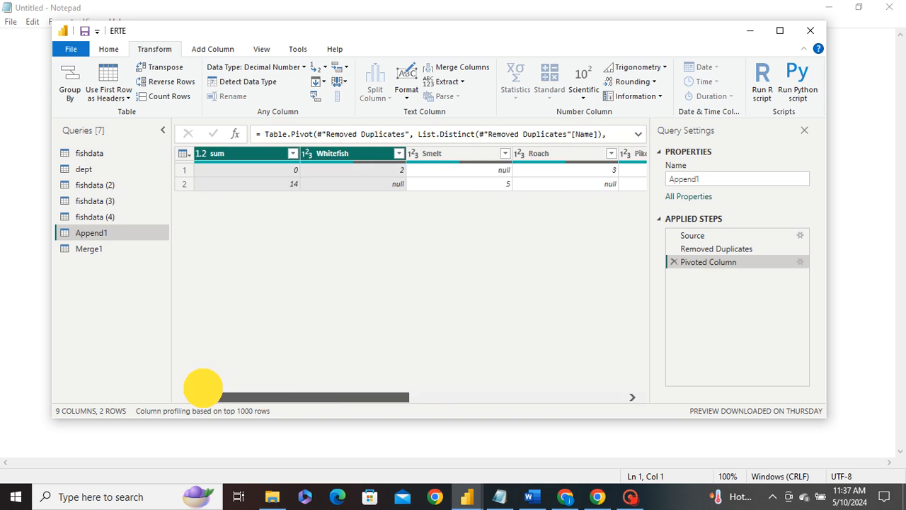
pyautogui.moveTo(202, 387)
pyautogui.mouseDown()
pyautogui.moveTo(643, 391)
pyautogui.moveTo(215, 384)
pyautogui.mouseUp()
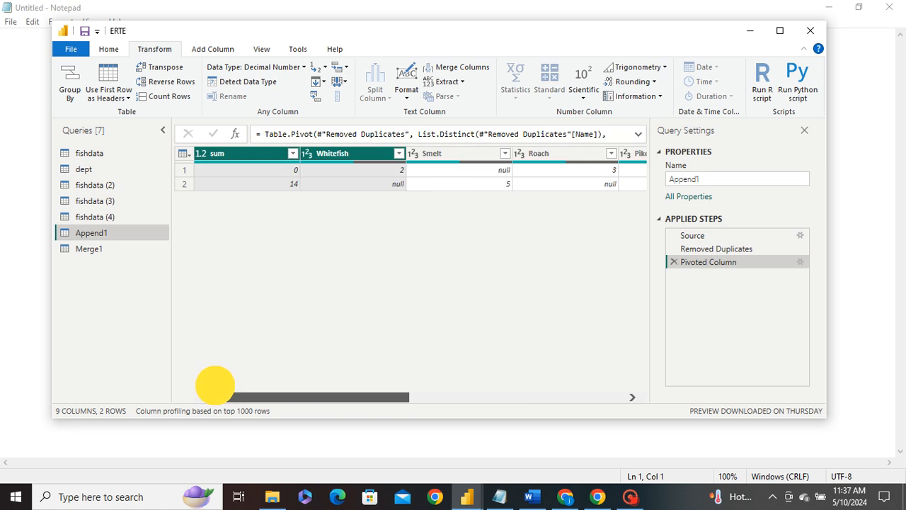
pyautogui.moveTo(214, 385); pyautogui.dragTo(216, 388)
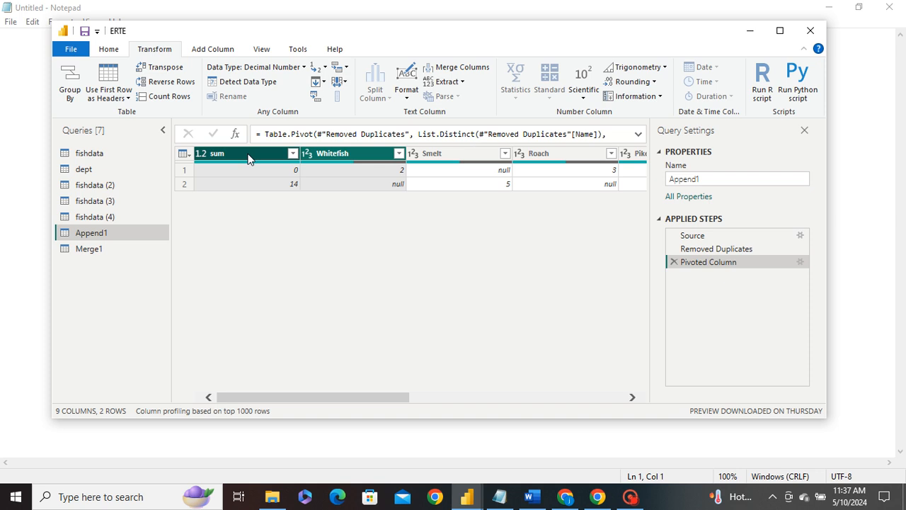
pyautogui.moveTo(248, 396); pyautogui.dragTo(470, 396)
pyautogui.click(675, 263)
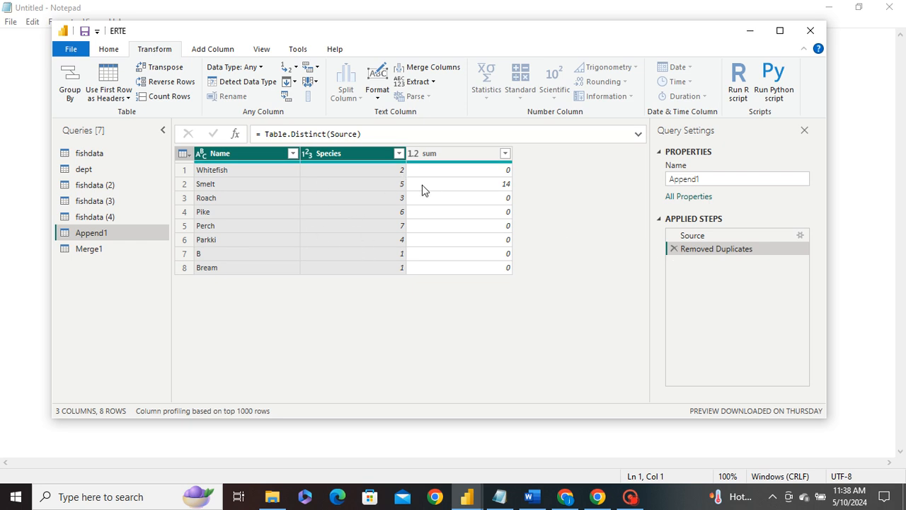
# Step: With Name and sum selected, pivot on Name using Species as values, scroll across, and delete the Pivoted Column step
pyautogui.click(342, 191)
pyautogui.click(251, 154)
pyautogui.keyDown('ctrl'); pyautogui.click(425, 154); pyautogui.keyUp('ctrl')
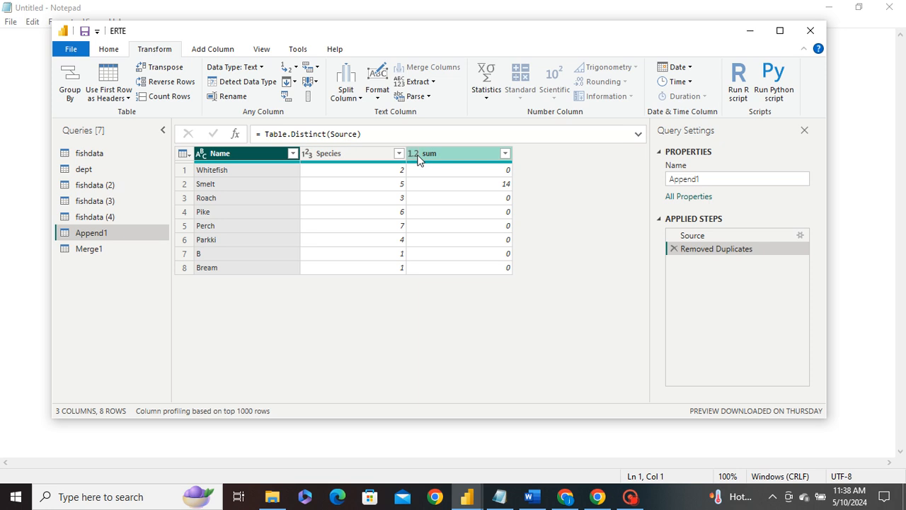
pyautogui.click(286, 96)
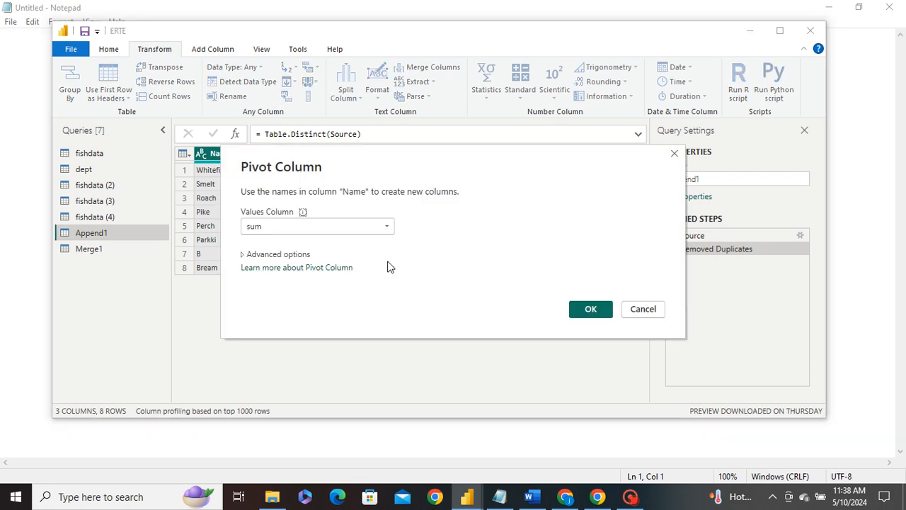
pyautogui.click(344, 222)
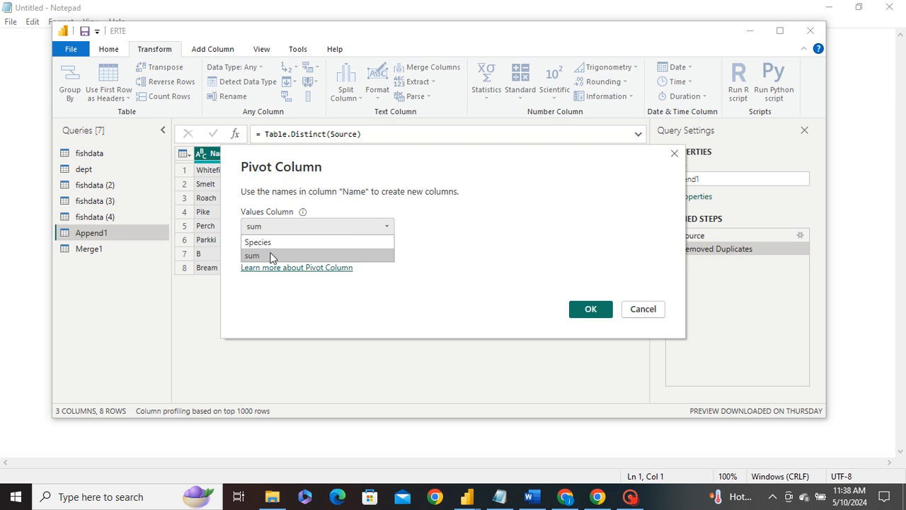
pyautogui.click(260, 241)
pyautogui.click(571, 304)
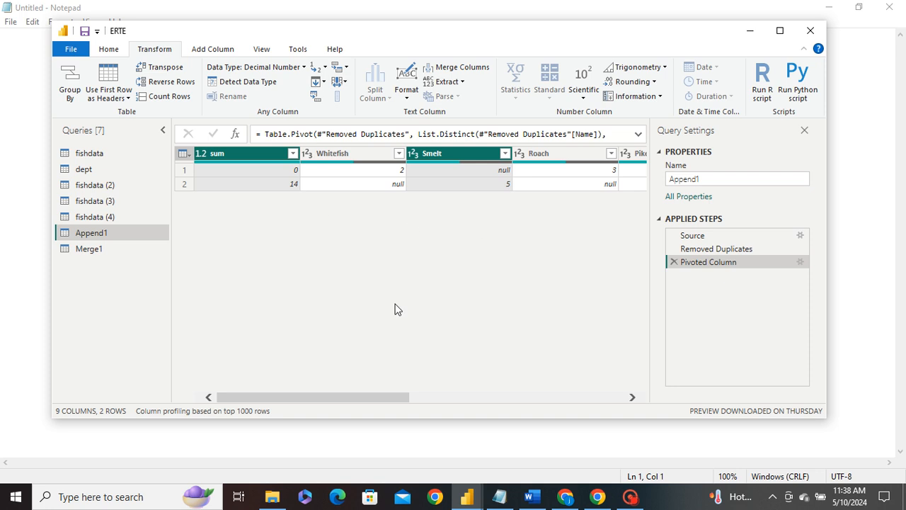
pyautogui.moveTo(280, 397)
pyautogui.mouseDown()
pyautogui.moveTo(579, 396)
pyautogui.moveTo(275, 400)
pyautogui.mouseUp()
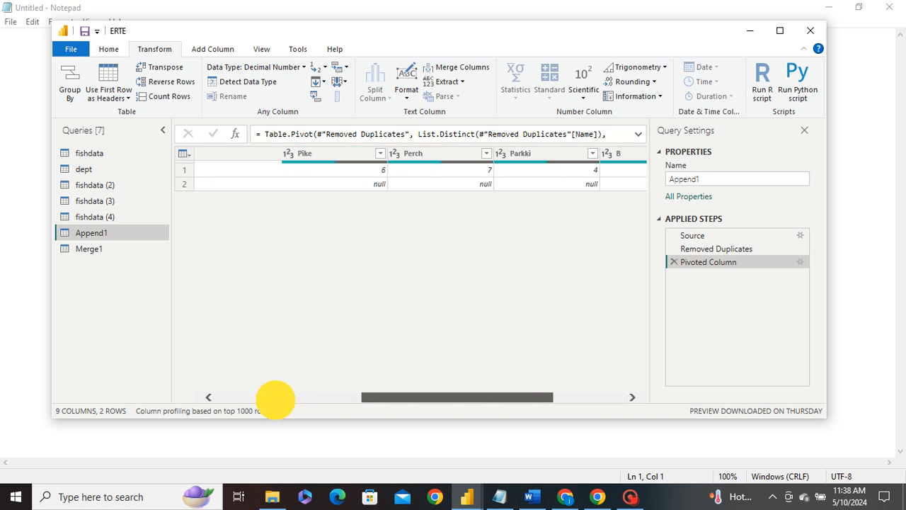
pyautogui.click(674, 262)
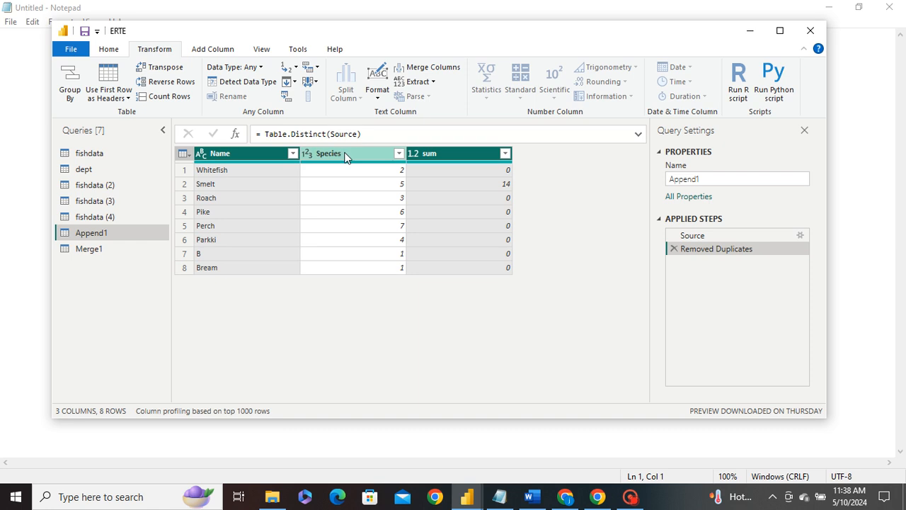
# Step: Pivot the Species column of Append1 using sum as the values column
pyautogui.click(345, 156)
pyautogui.keyDown('ctrl'); pyautogui.click(283, 153); pyautogui.keyUp('ctrl')
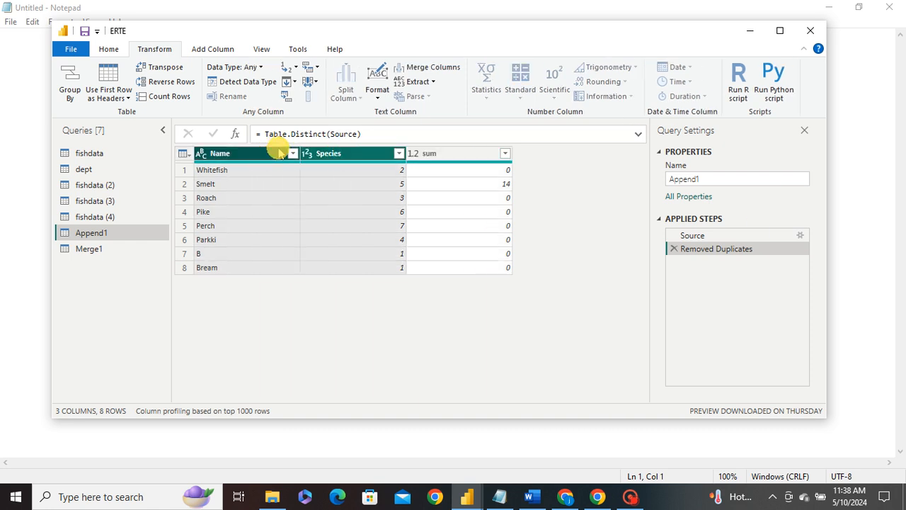
pyautogui.click(286, 96)
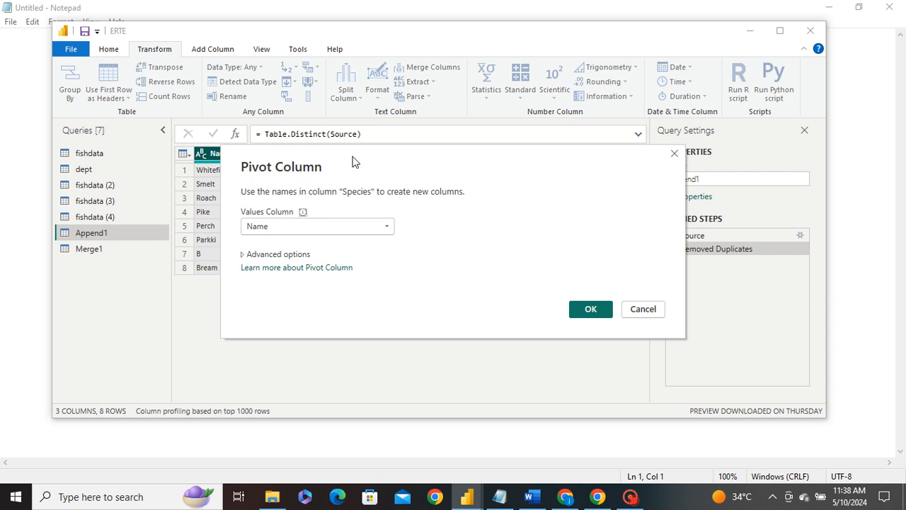
pyautogui.click(303, 226)
pyautogui.click(303, 227)
pyautogui.click(348, 227)
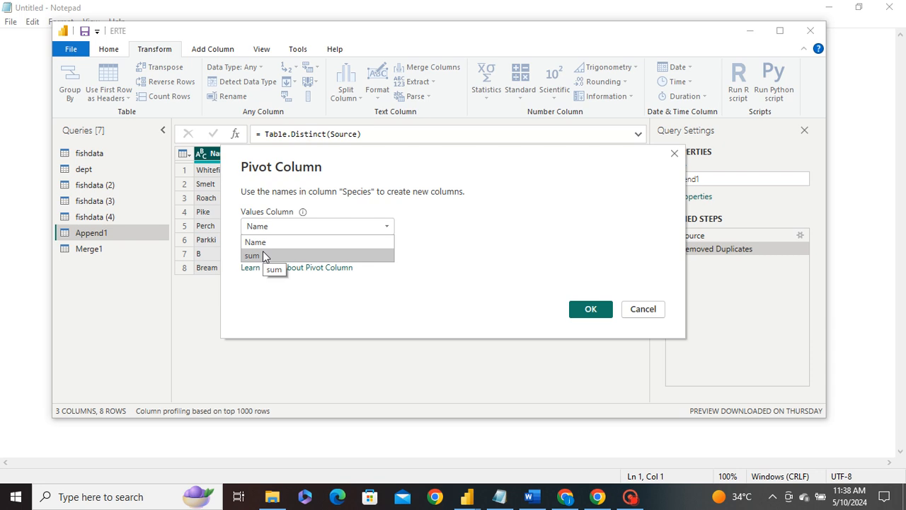
pyautogui.click(263, 256)
pyautogui.click(575, 311)
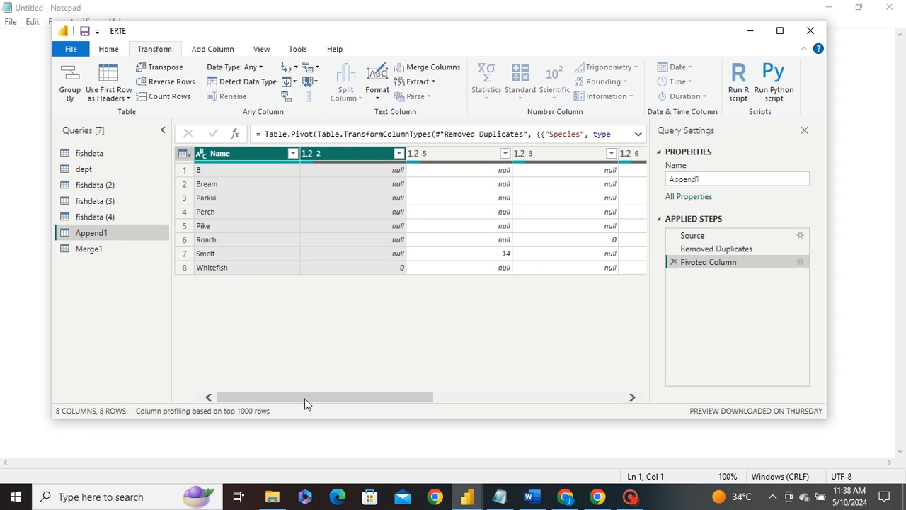
# Step: Scroll back and inspect the Name column and the new numbered Species columns
pyautogui.moveTo(295, 401); pyautogui.dragTo(213, 390)
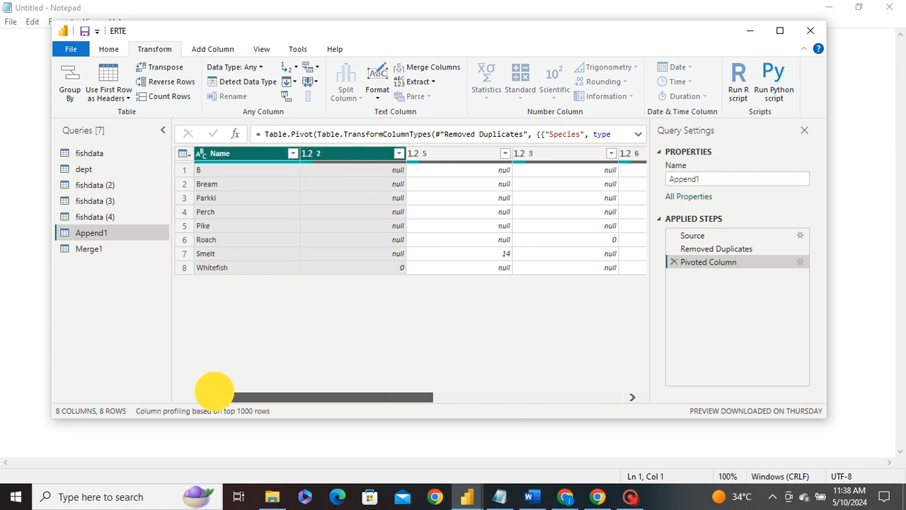
pyautogui.click(222, 156)
pyautogui.click(328, 152)
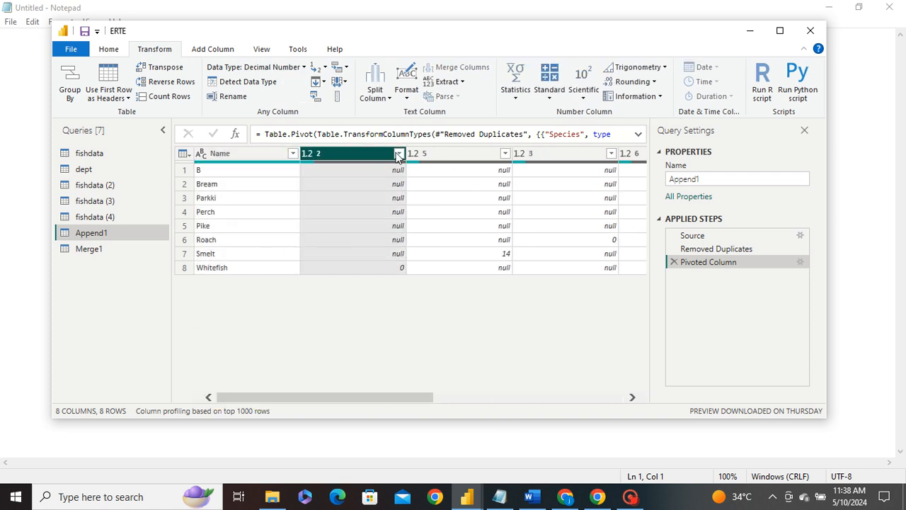
pyautogui.click(416, 153)
pyautogui.click(555, 155)
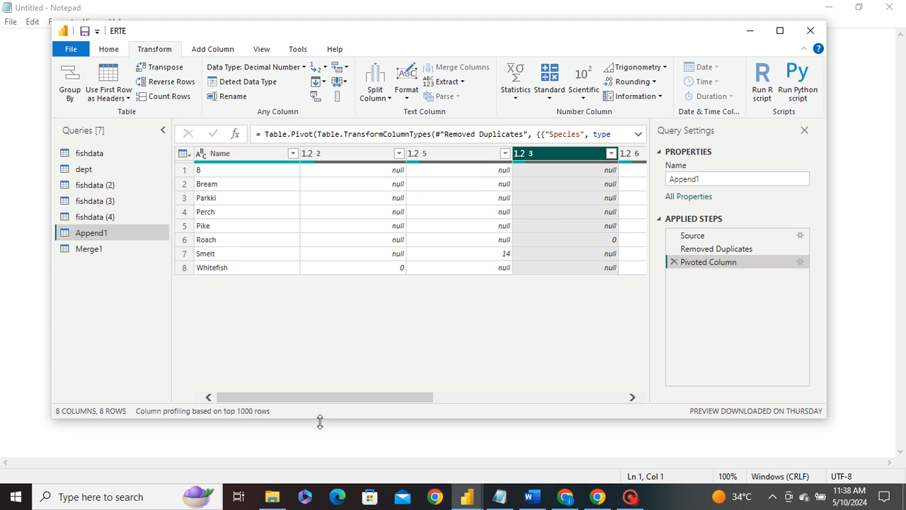
pyautogui.moveTo(314, 394); pyautogui.dragTo(281, 382)
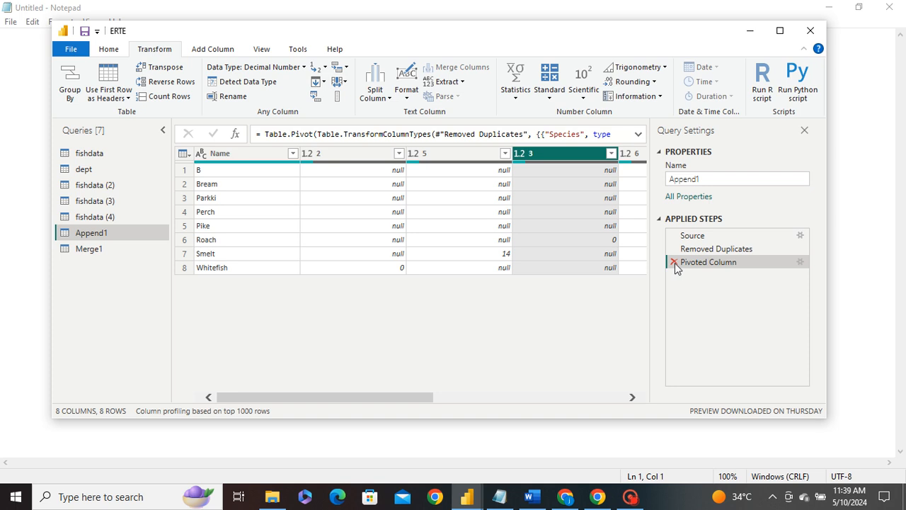
# Step: Edit the Pivoted Column step settings to use Name as the values column
pyautogui.click(801, 261)
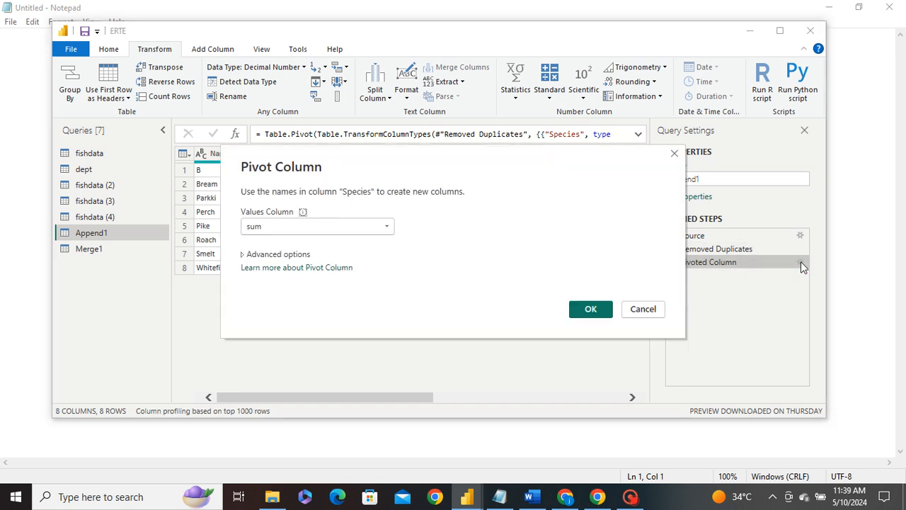
pyautogui.click(347, 226)
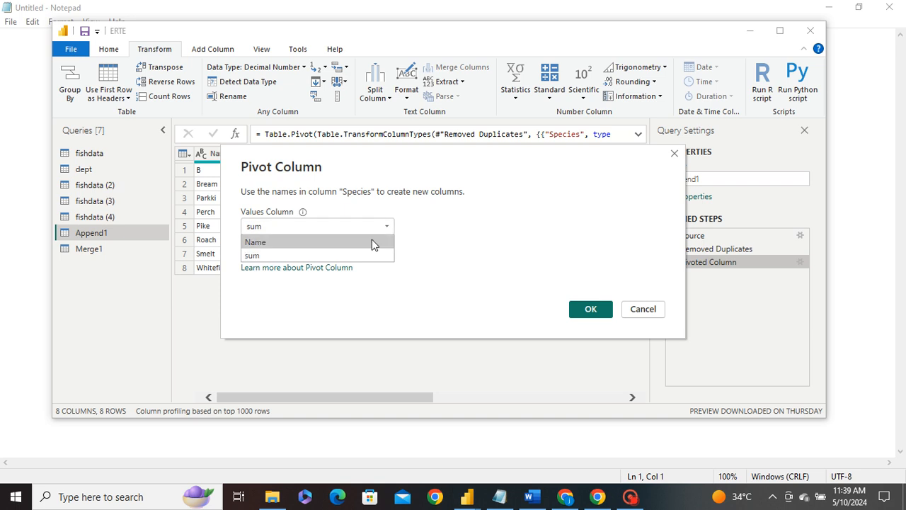
pyautogui.click(300, 244)
pyautogui.click(588, 310)
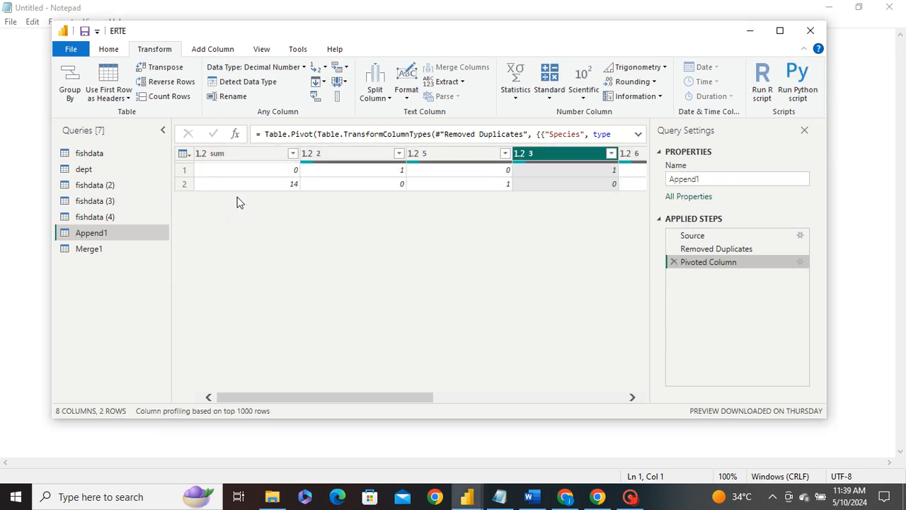
# Step: Edit the Pivoted Column step settings to use sum as the values column
pyautogui.moveTo(299, 398); pyautogui.dragTo(98, 389)
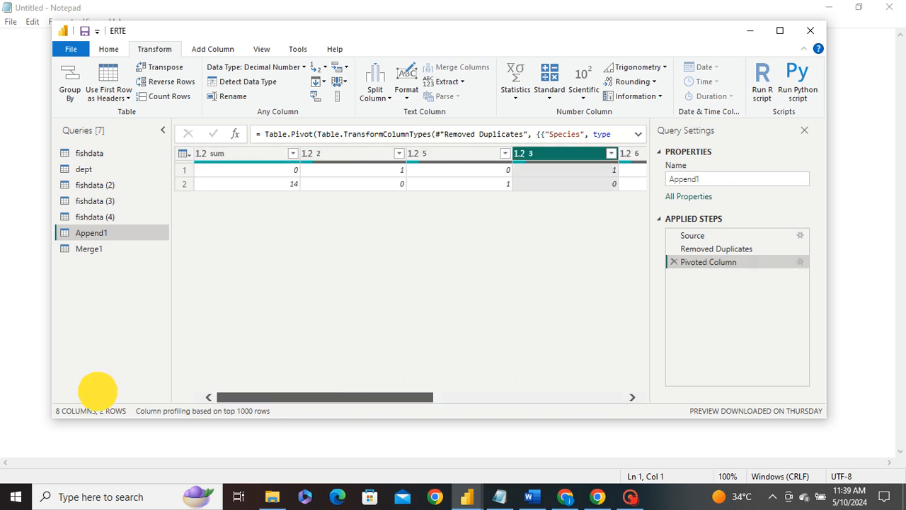
pyautogui.click(801, 262)
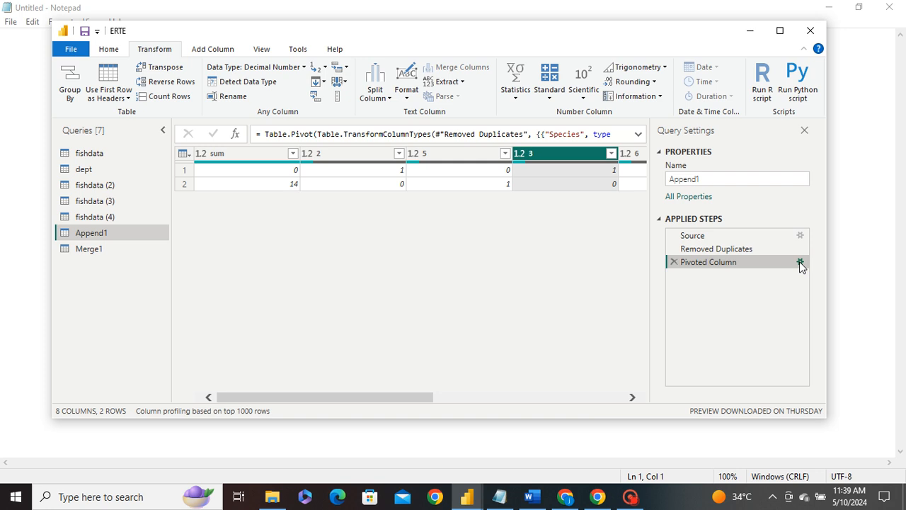
pyautogui.click(376, 226)
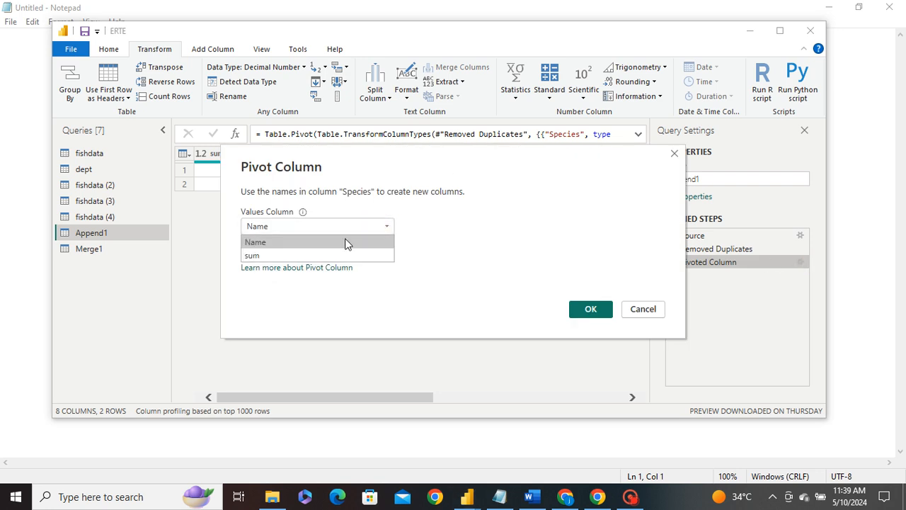
pyautogui.click(276, 252)
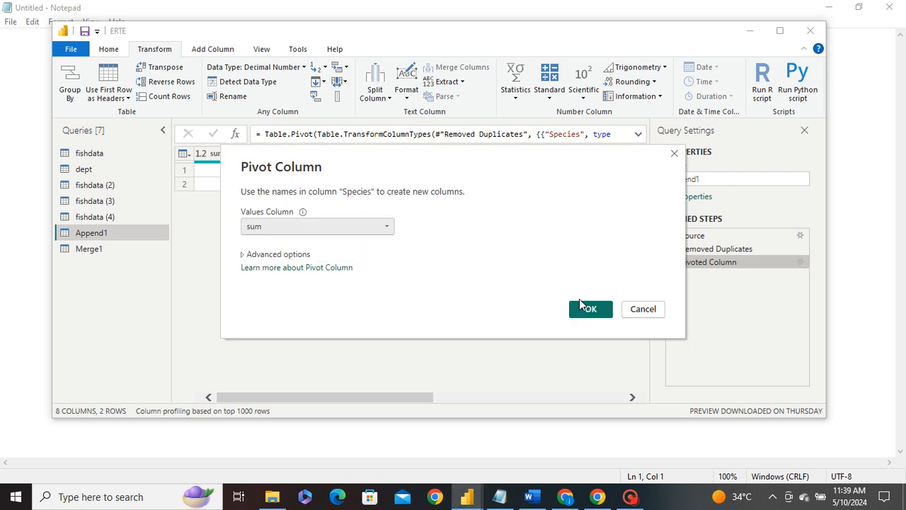
pyautogui.click(587, 309)
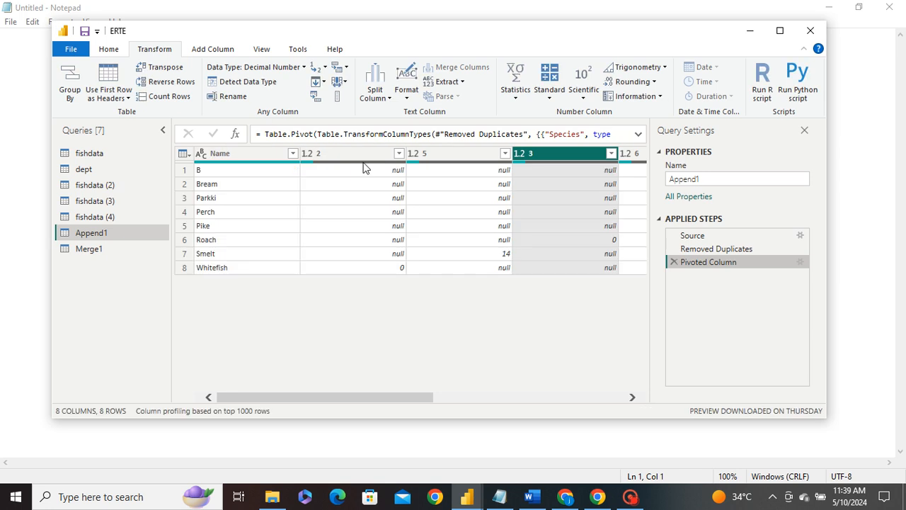
# Step: Delete the Pivoted Column step and pivot the Name column using Species as the values column
pyautogui.click(673, 262)
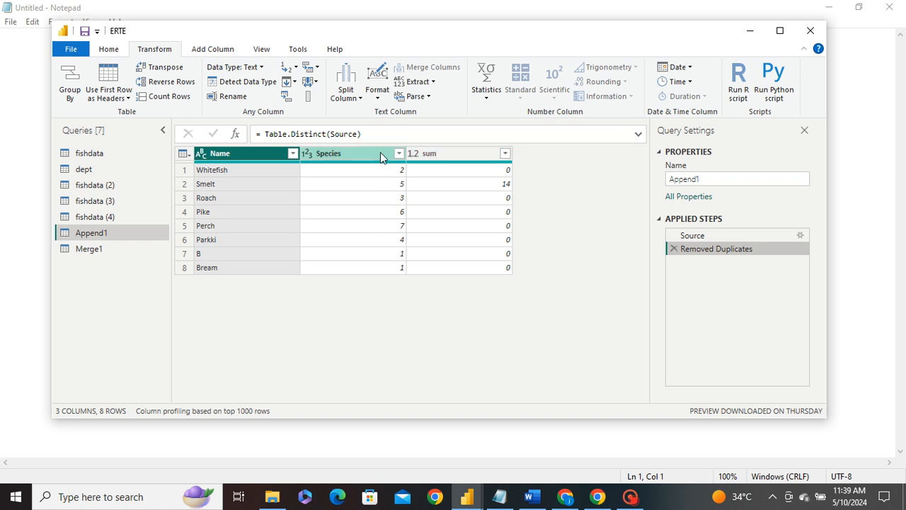
pyautogui.keyDown('ctrl'); pyautogui.click(345, 155); pyautogui.keyUp('ctrl')
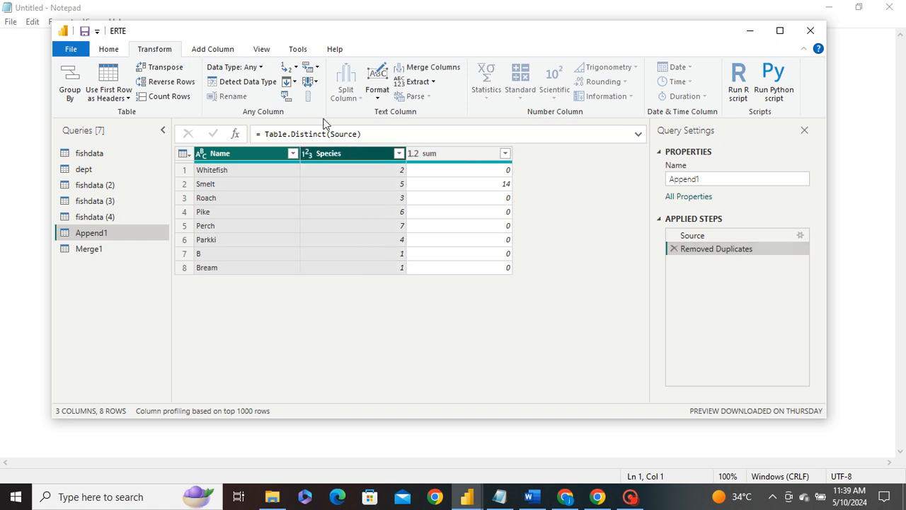
pyautogui.click(289, 97)
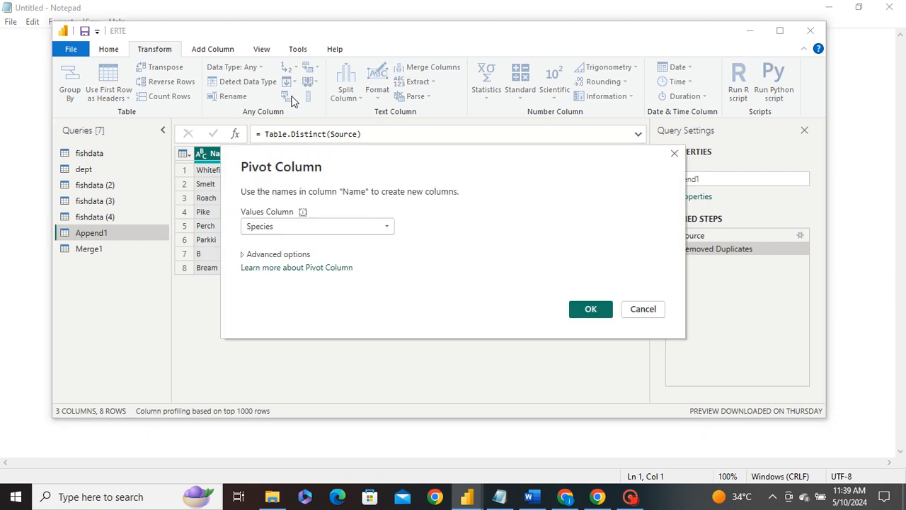
pyautogui.click(317, 223)
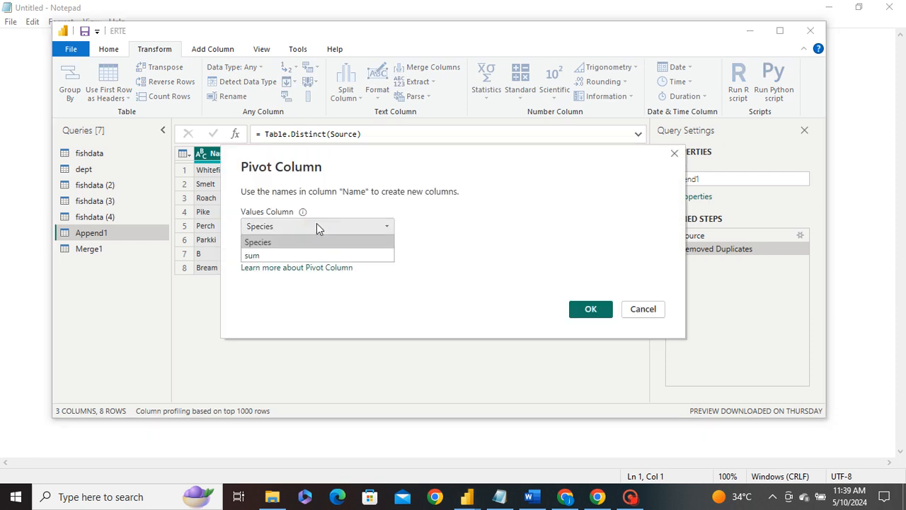
pyautogui.click(316, 223)
pyautogui.click(317, 223)
pyautogui.click(295, 241)
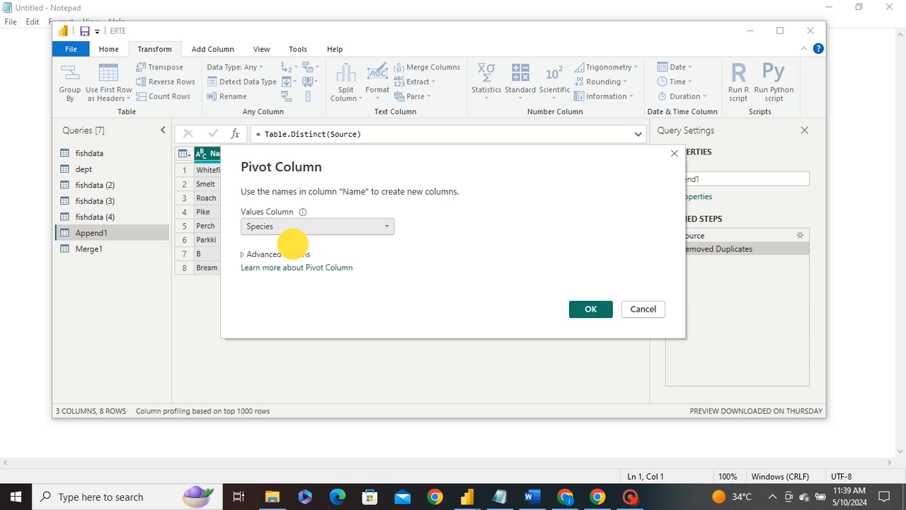
pyautogui.click(587, 308)
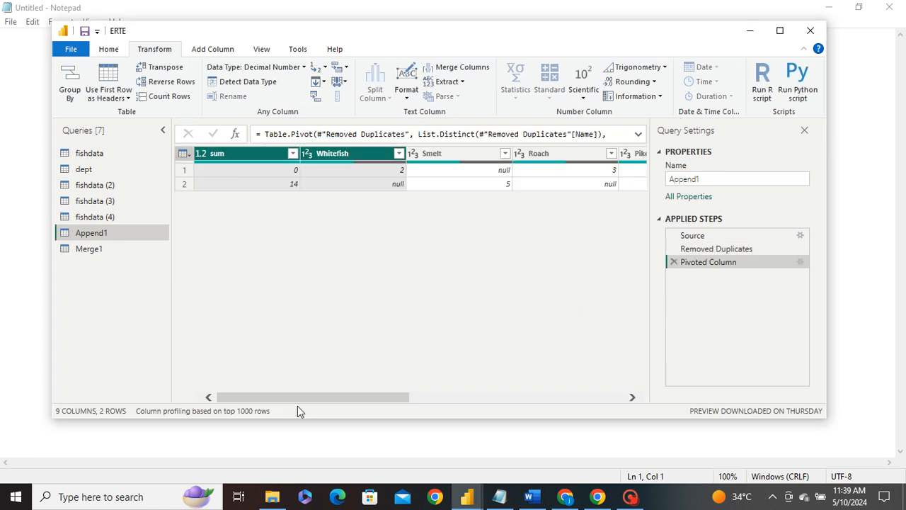
# Step: Edit the Pivoted Column step to set the aggregate value function to Don't Aggregate
pyautogui.moveTo(285, 397); pyautogui.dragTo(170, 362)
pyautogui.click(801, 264)
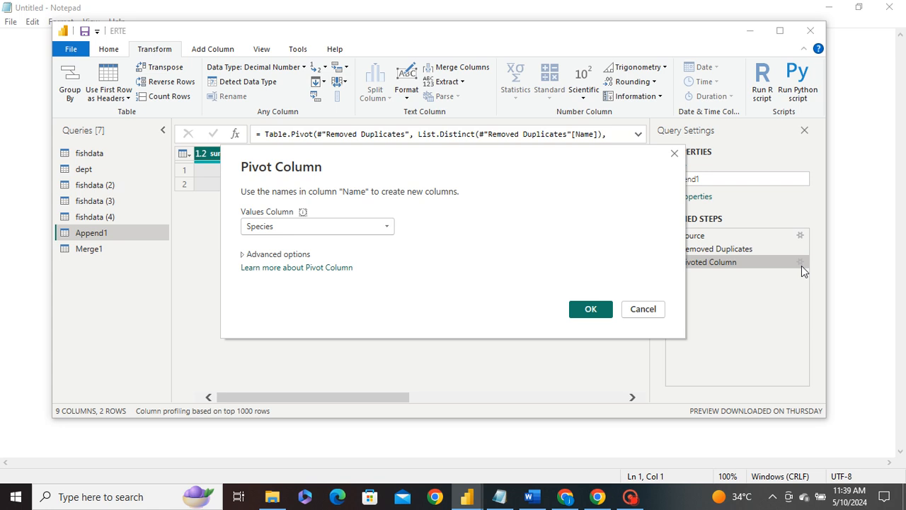
pyautogui.click(352, 226)
pyautogui.click(286, 240)
pyautogui.click(269, 255)
pyautogui.click(285, 282)
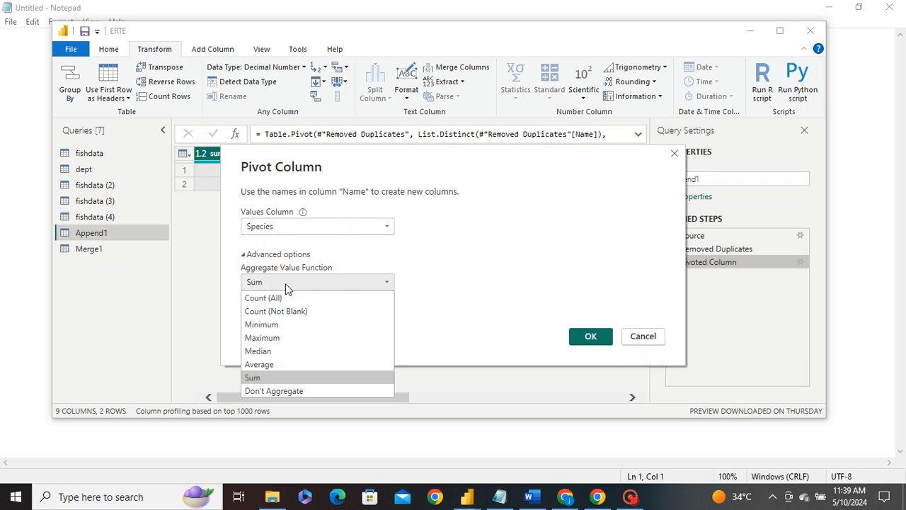
pyautogui.click(304, 390)
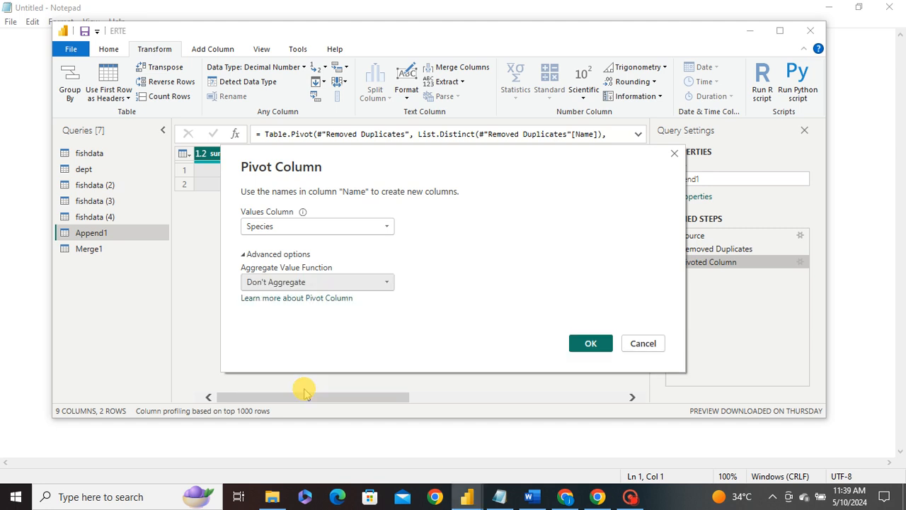
pyautogui.click(584, 343)
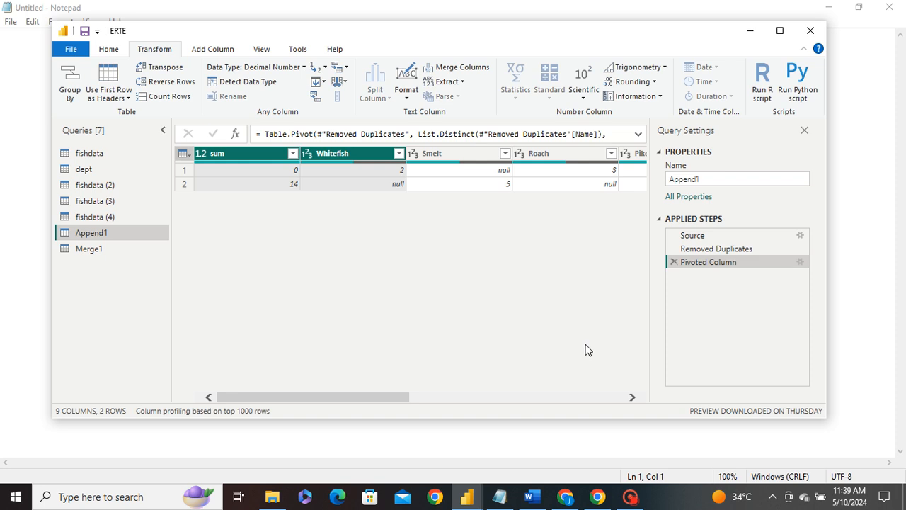
# Step: Delete the Pivoted Column step from the applied steps
pyautogui.click(674, 263)
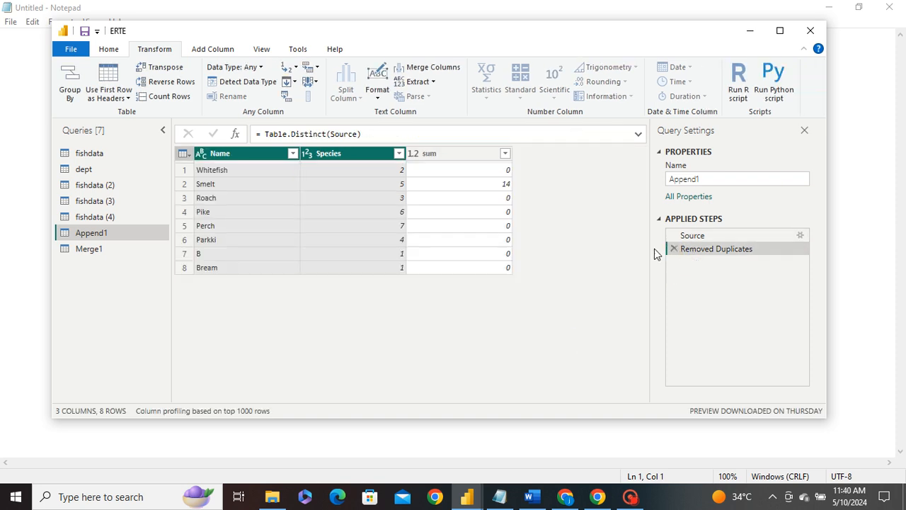
pyautogui.click(366, 226)
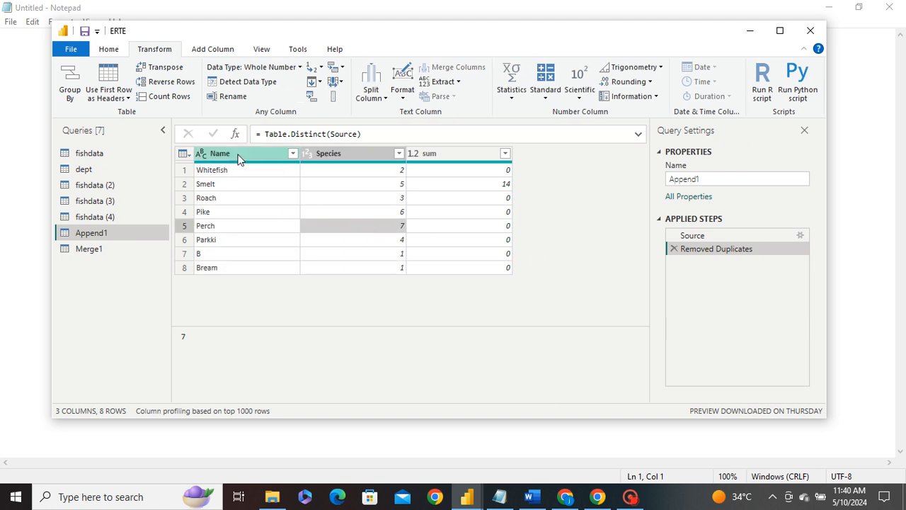
pyautogui.click(631, 497)
pyautogui.click(752, 469)
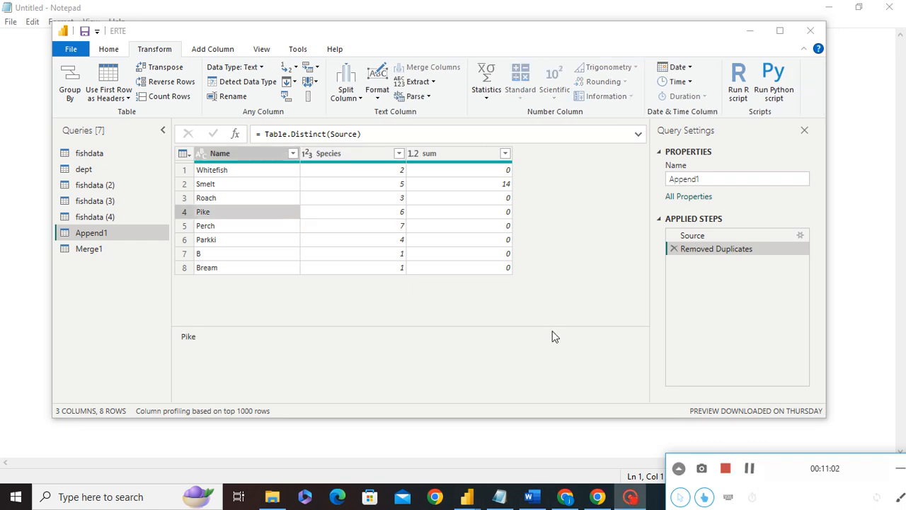
pyautogui.click(454, 320)
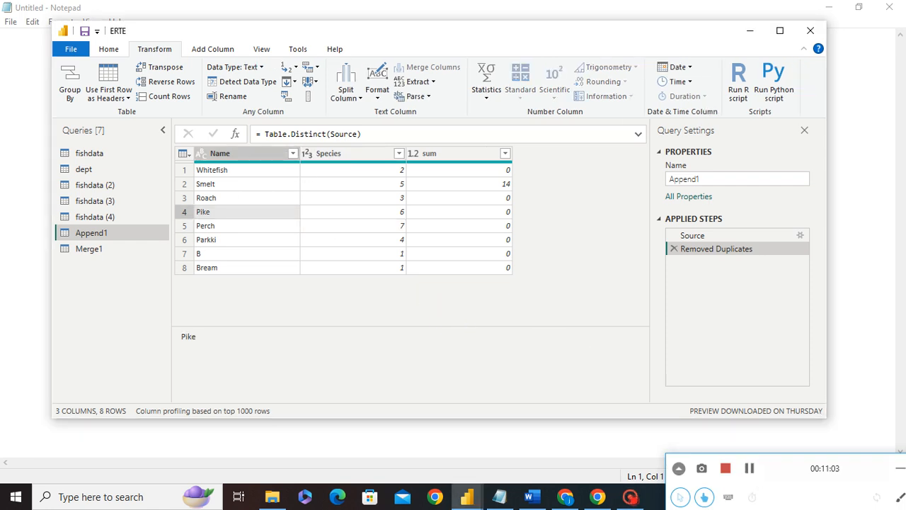
# Step: Select the Species and sum columns and pivot Species using sum as values with the Sum aggregate
pyautogui.click(340, 150)
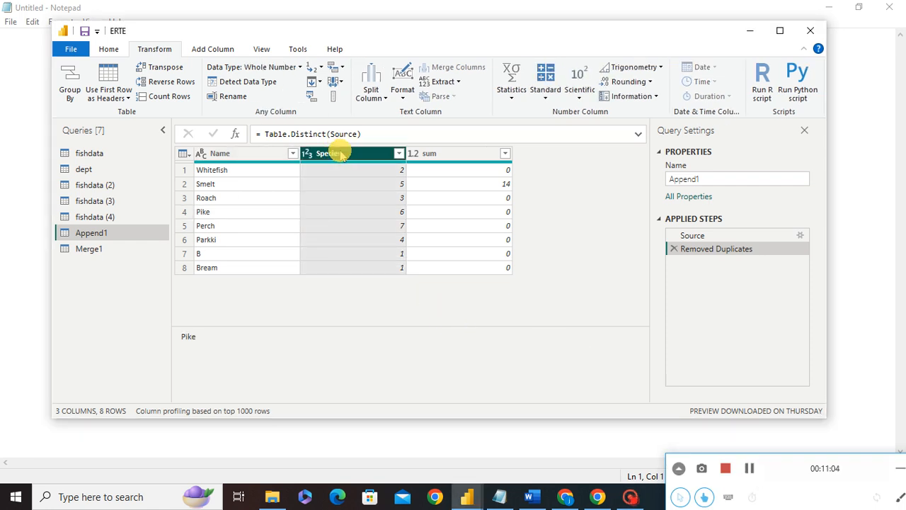
pyautogui.keyDown('ctrl'); pyautogui.click(432, 155); pyautogui.keyUp('ctrl')
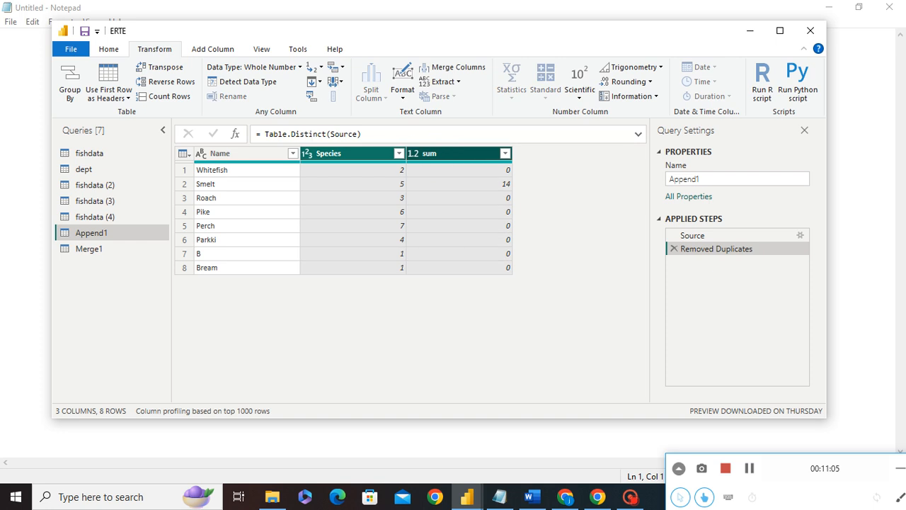
pyautogui.click(312, 96)
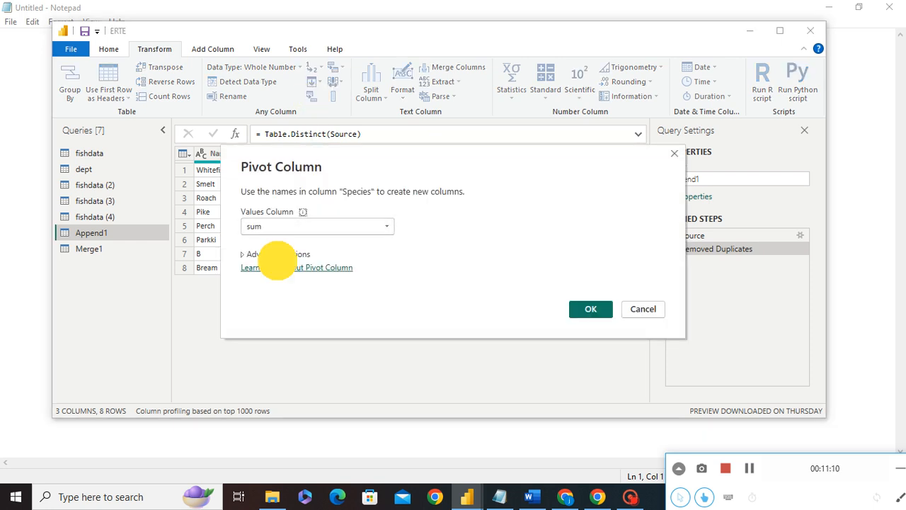
pyautogui.click(276, 256)
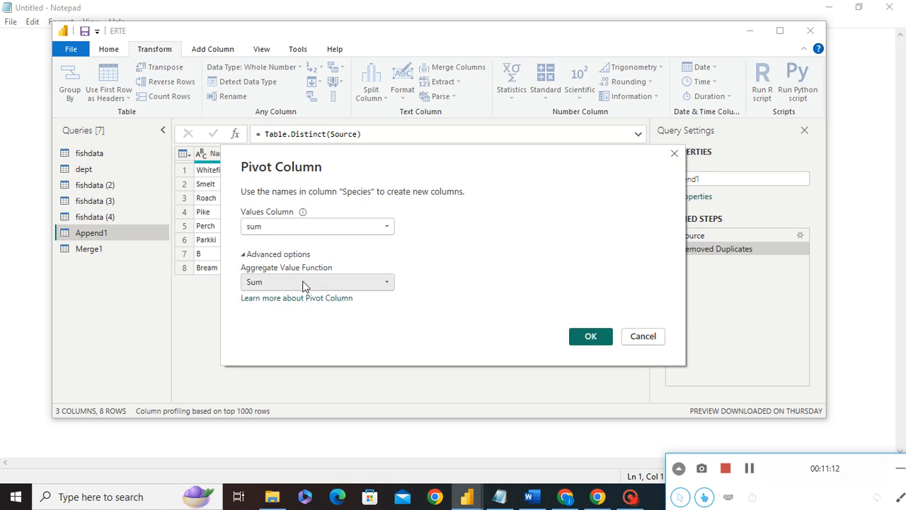
pyautogui.click(590, 336)
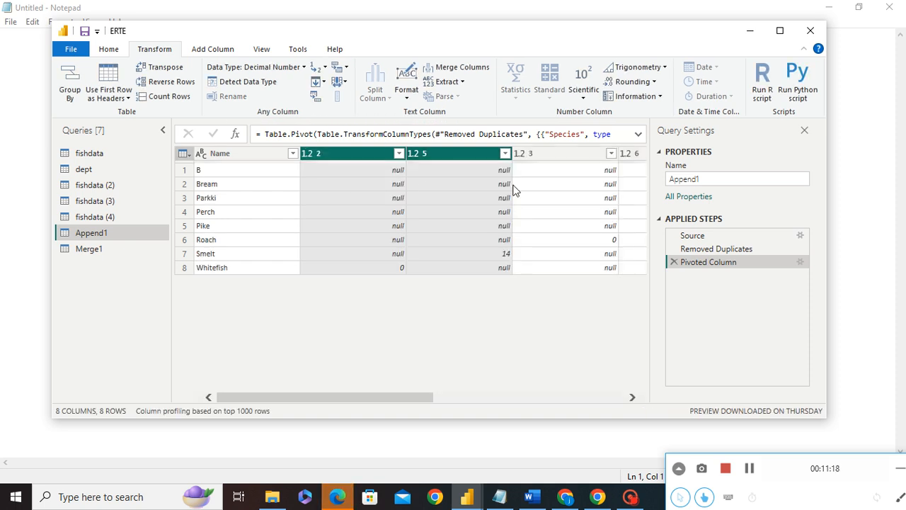
pyautogui.moveTo(311, 394); pyautogui.dragTo(266, 311)
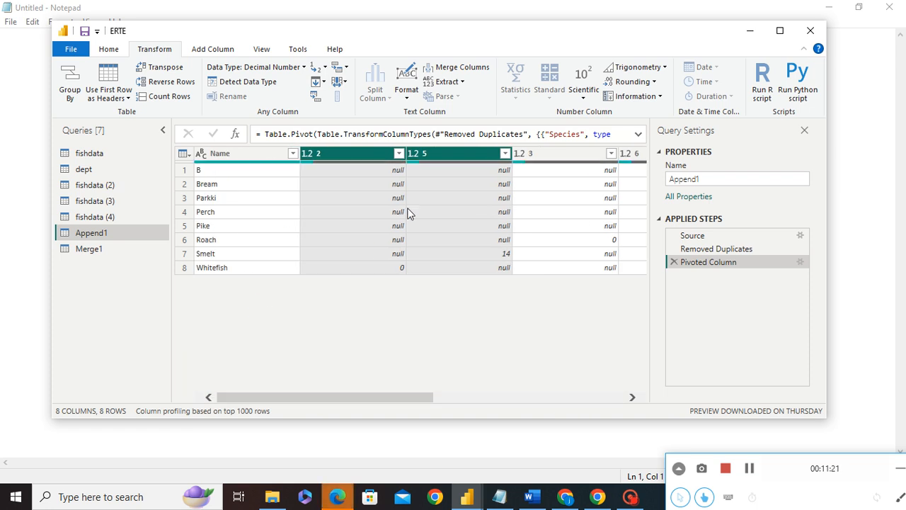
# Step: Delete that step and pivot Species again using Name as the values column with Don't Aggregate
pyautogui.click(673, 261)
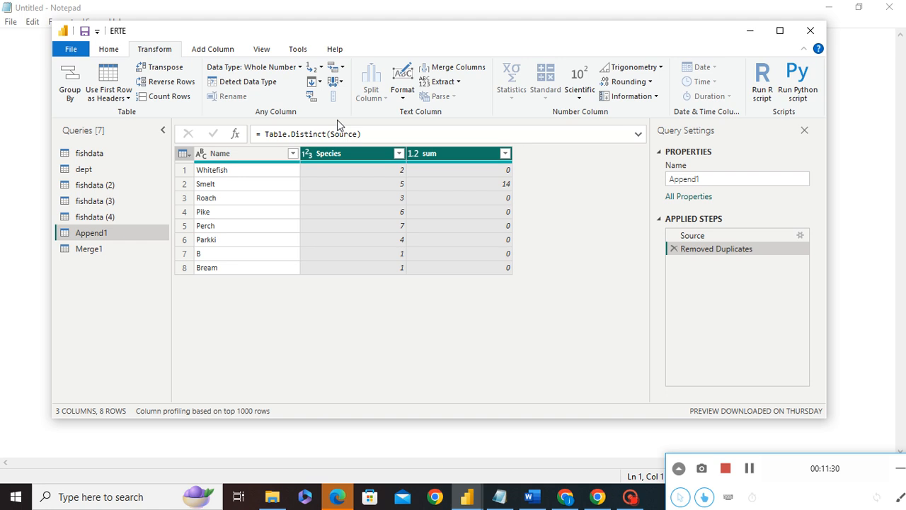
pyautogui.click(312, 99)
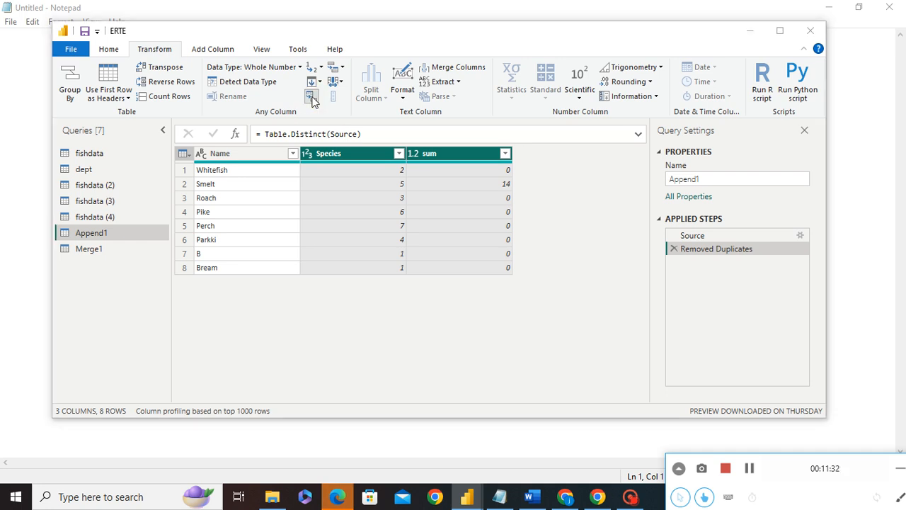
pyautogui.click(300, 226)
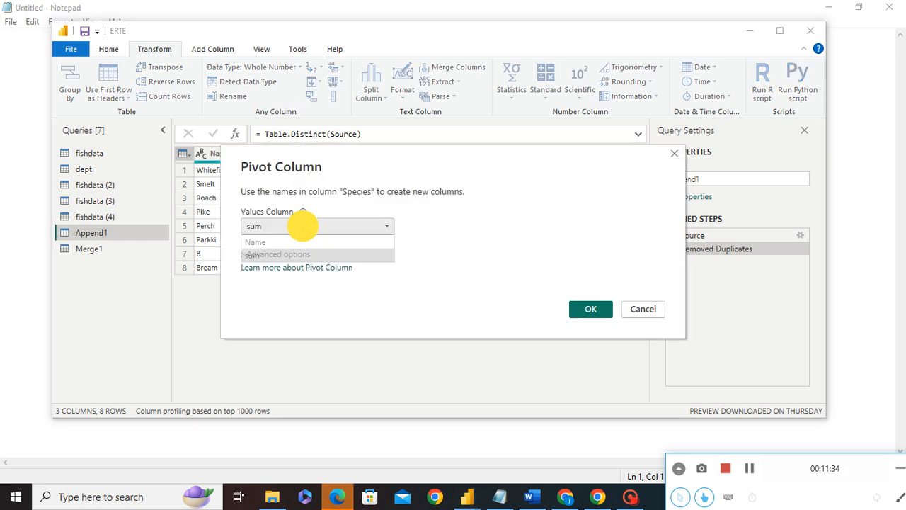
pyautogui.click(274, 241)
pyautogui.click(268, 254)
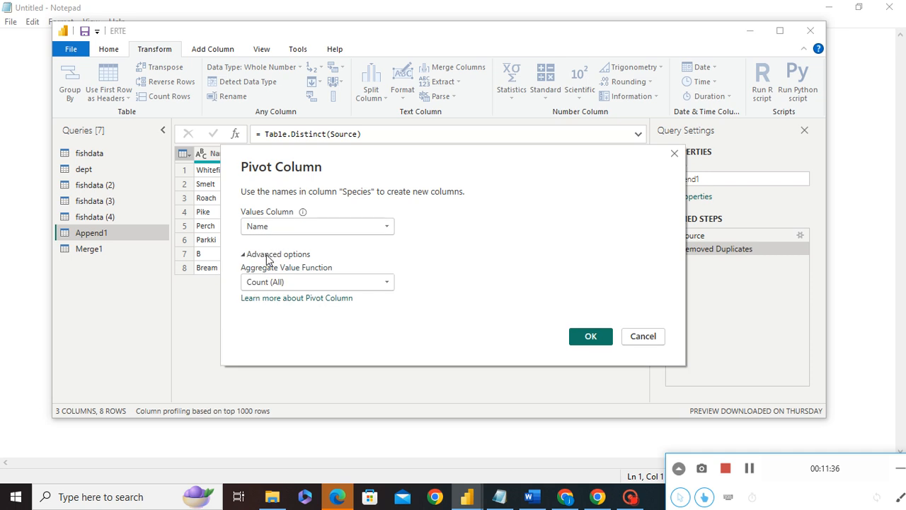
pyautogui.click(287, 283)
pyautogui.click(281, 364)
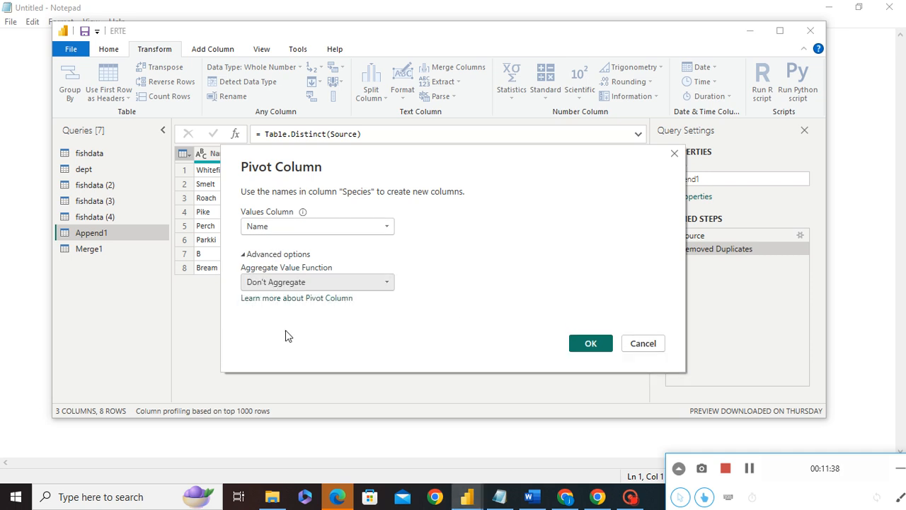
pyautogui.click(588, 343)
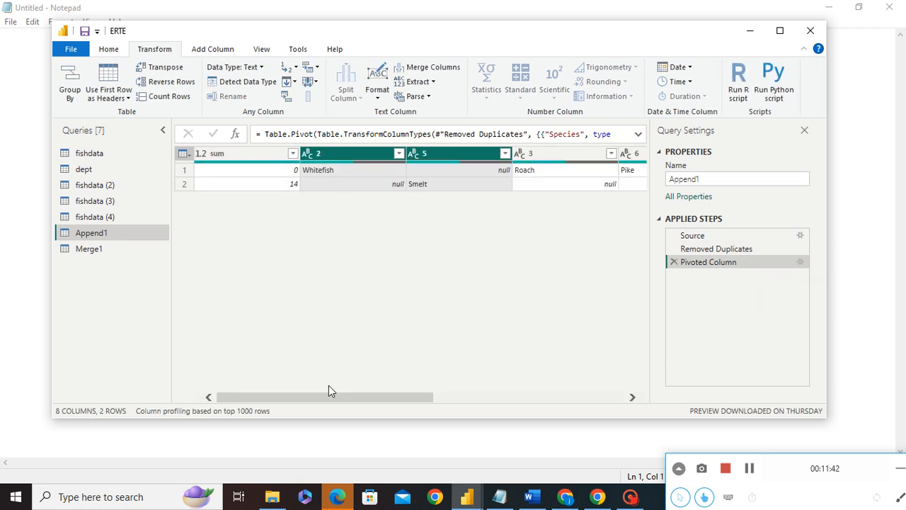
# Step: Delete the Pivoted Column step from the applied steps
pyautogui.moveTo(301, 393); pyautogui.dragTo(146, 383)
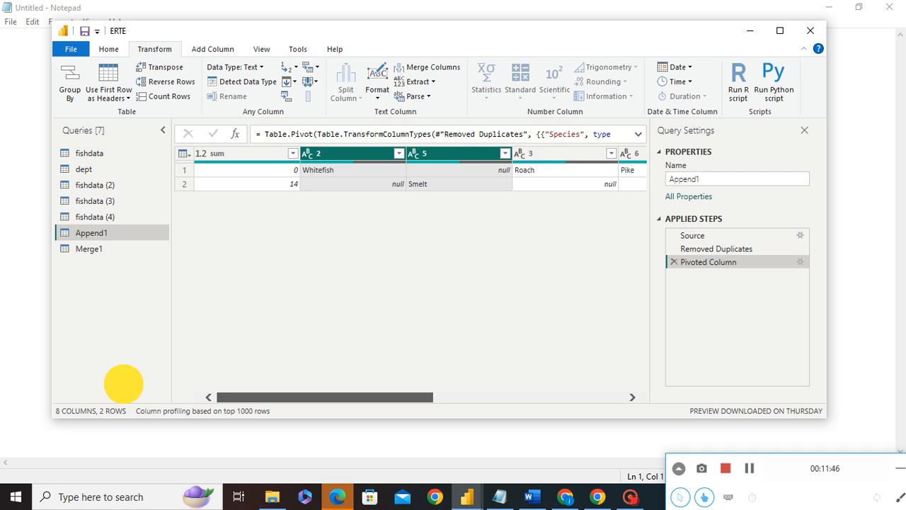
pyautogui.moveTo(300, 395); pyautogui.dragTo(216, 392)
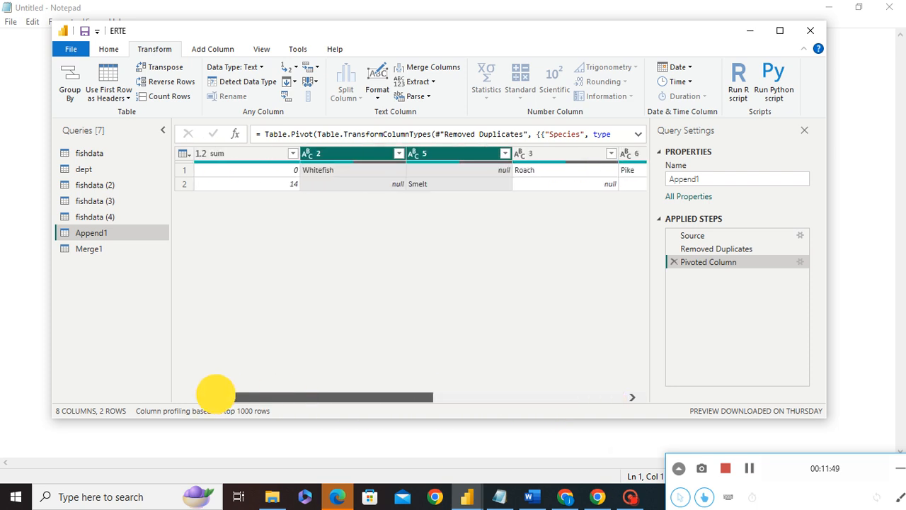
pyautogui.click(670, 262)
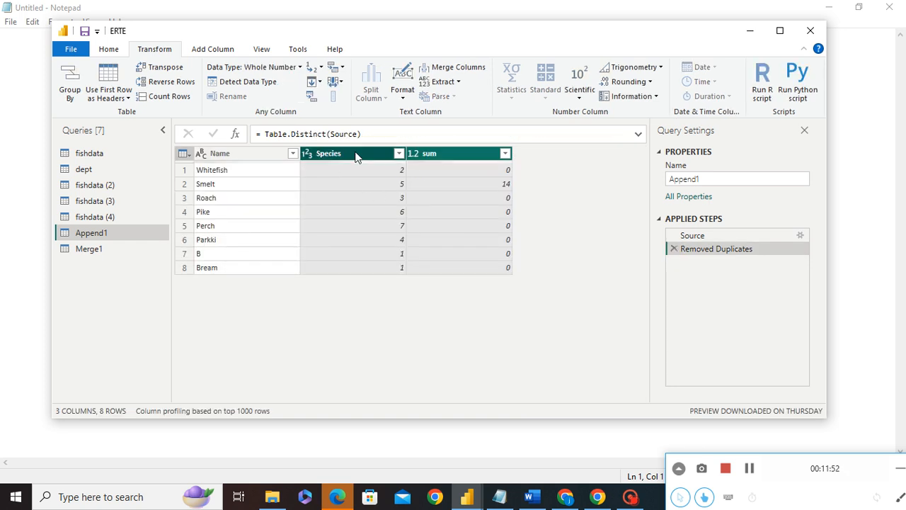
# Step: Select the Species and Name columns and pivot Species using Name as the values column with Don't Aggregate
pyautogui.click(361, 157)
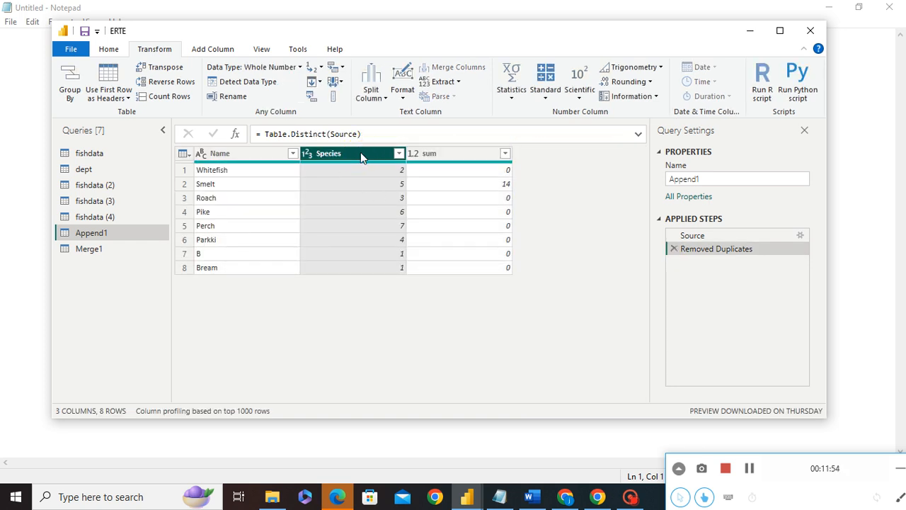
pyautogui.keyDown('ctrl'); pyautogui.click(255, 153); pyautogui.keyUp('ctrl')
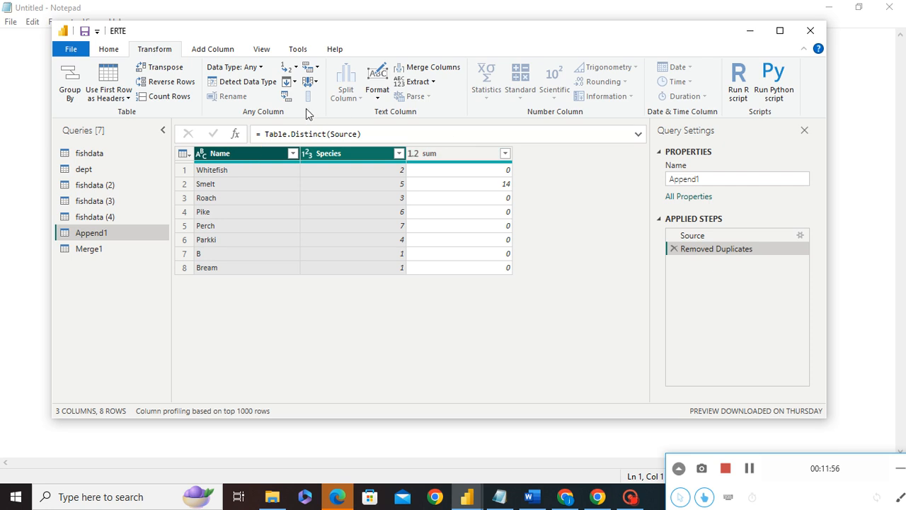
pyautogui.click(287, 97)
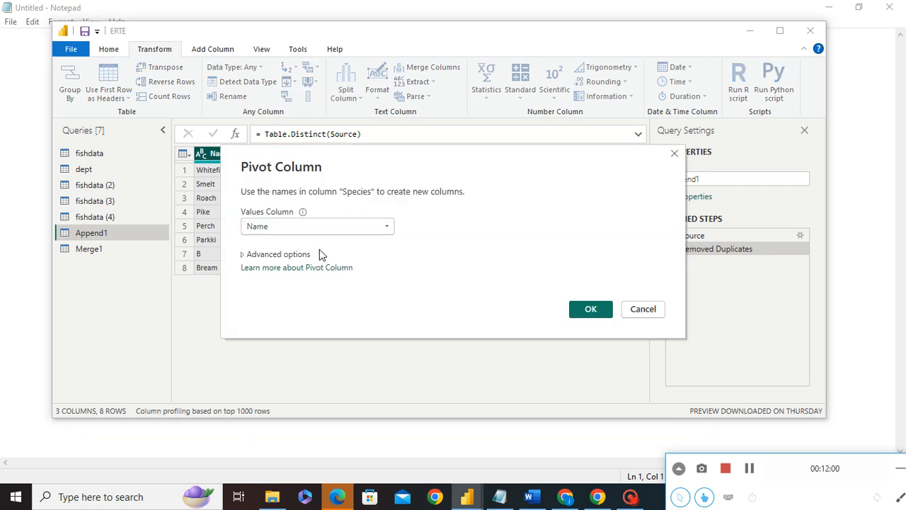
pyautogui.click(272, 257)
pyautogui.click(288, 282)
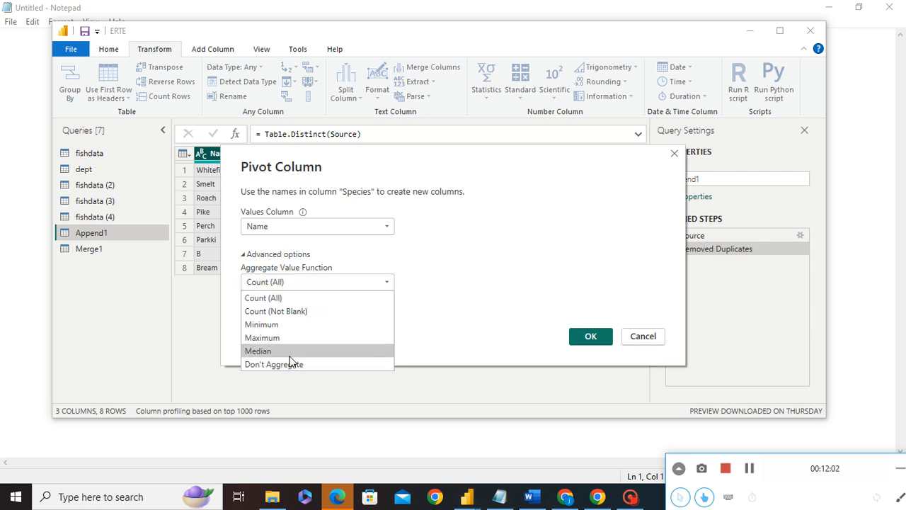
pyautogui.click(286, 364)
pyautogui.click(581, 339)
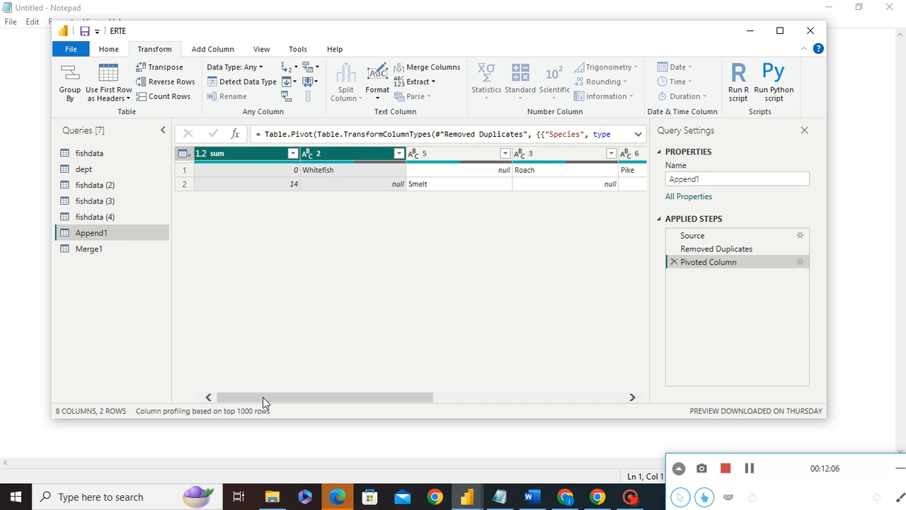
# Step: Replace the errors in the pivoted column 1 with the value Error
pyautogui.moveTo(263, 397); pyautogui.dragTo(588, 255)
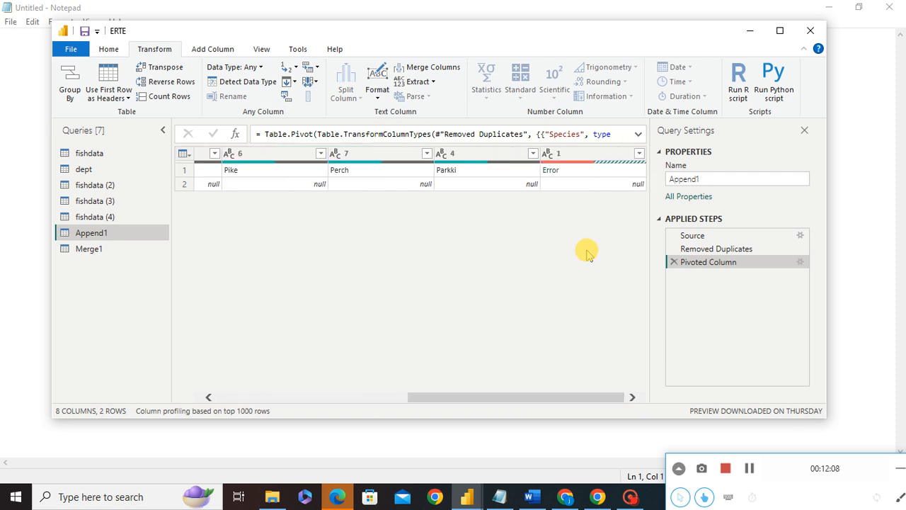
pyautogui.click(578, 153)
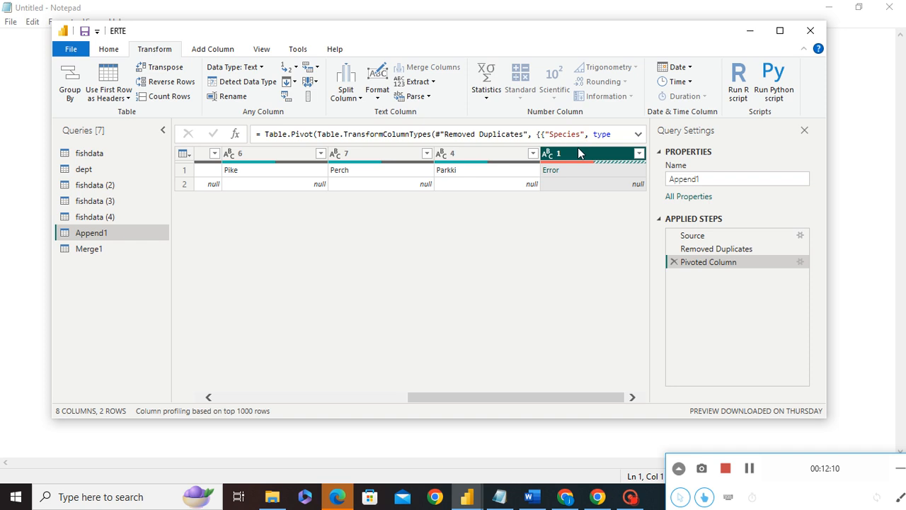
pyautogui.rightClick(577, 153)
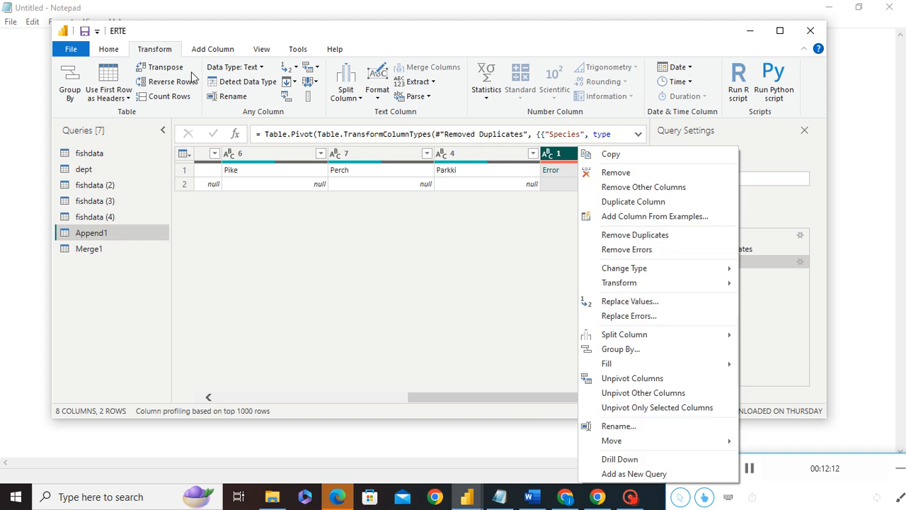
pyautogui.click(200, 54)
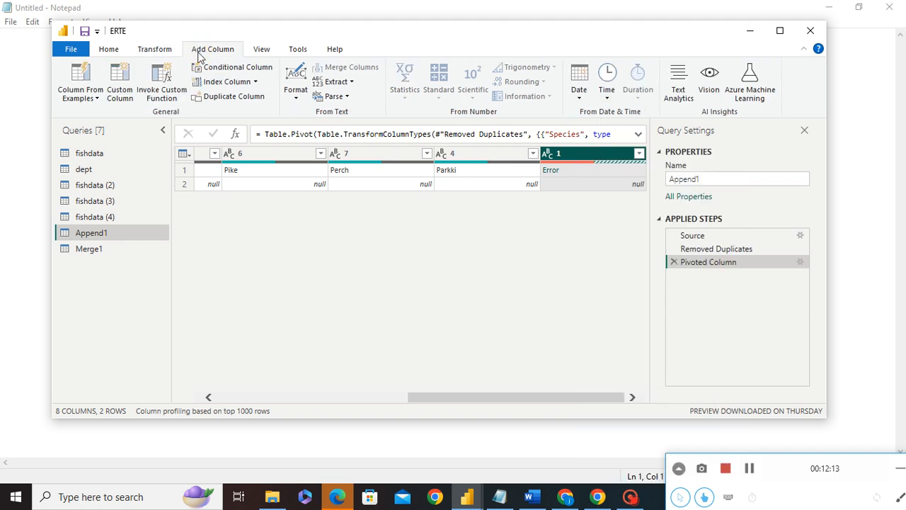
pyautogui.click(157, 49)
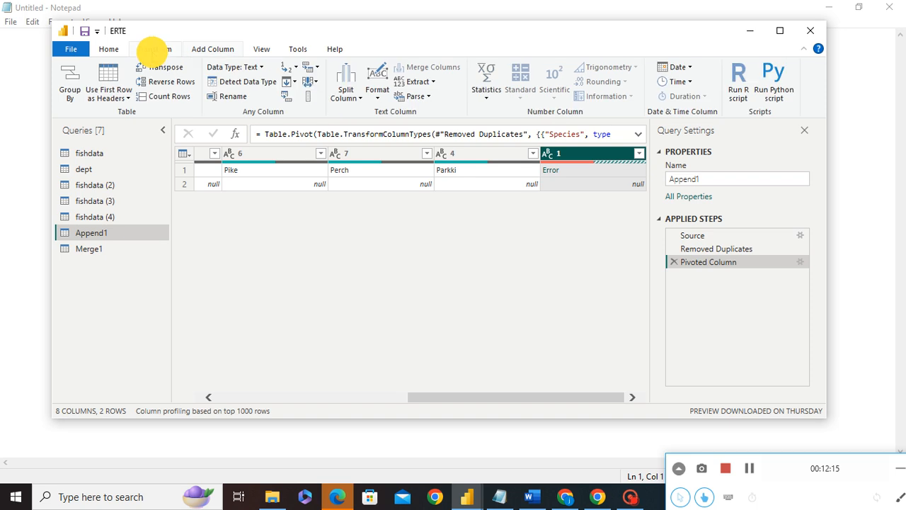
pyautogui.click(296, 66)
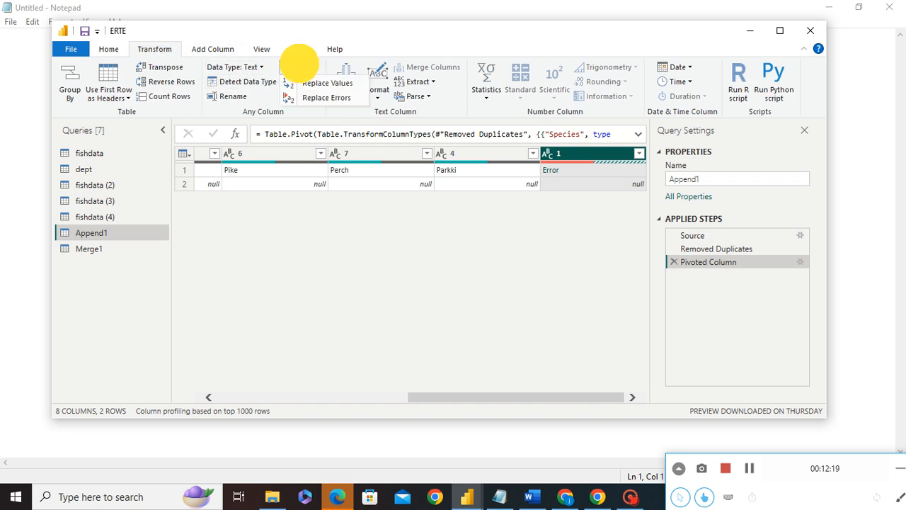
pyautogui.click(322, 97)
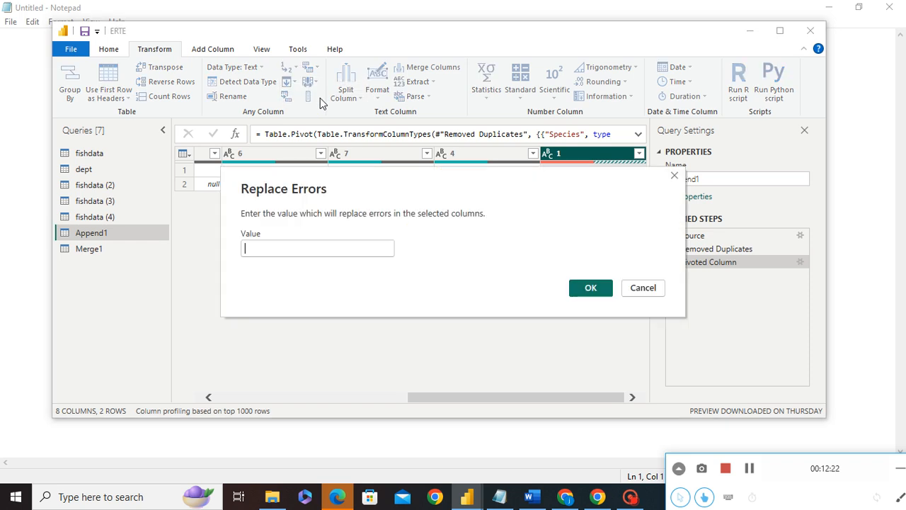
pyautogui.click(275, 247)
pyautogui.moveTo(340, 184); pyautogui.dragTo(336, 241)
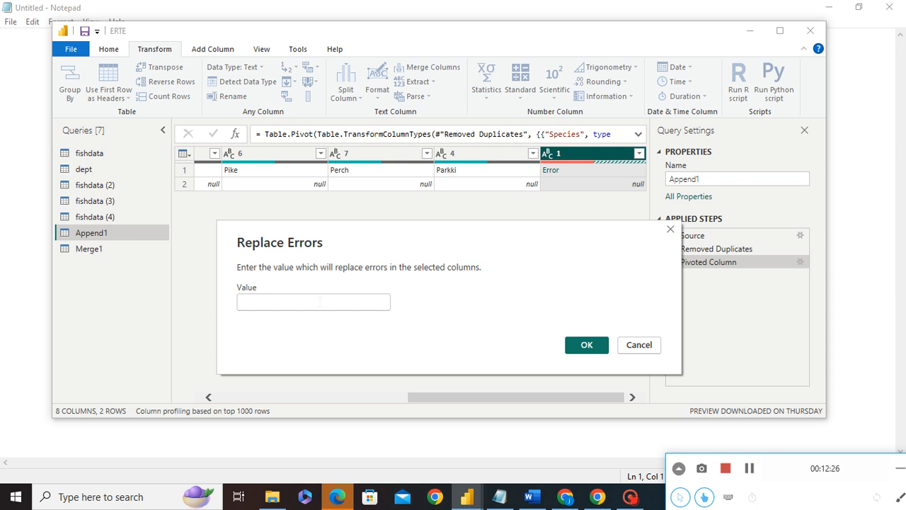
pyautogui.click(257, 301)
pyautogui.write('Error')
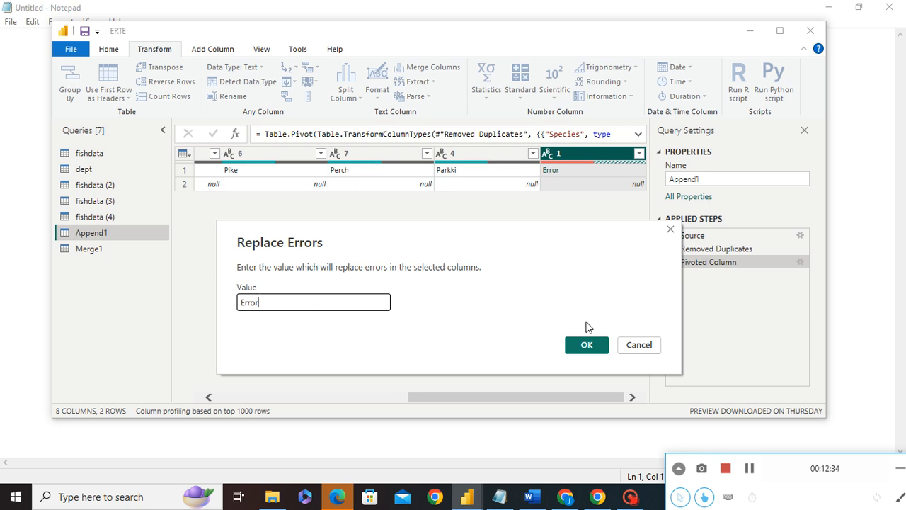
pyautogui.click(585, 344)
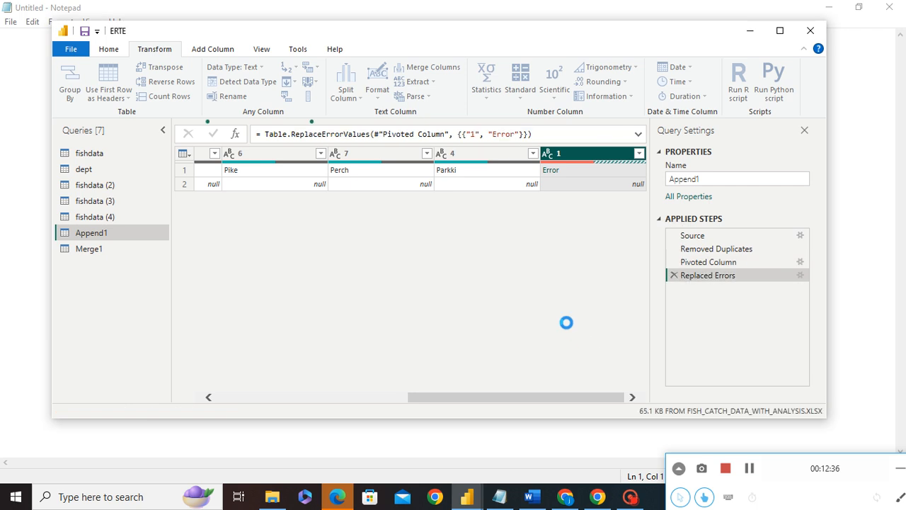
pyautogui.click(559, 173)
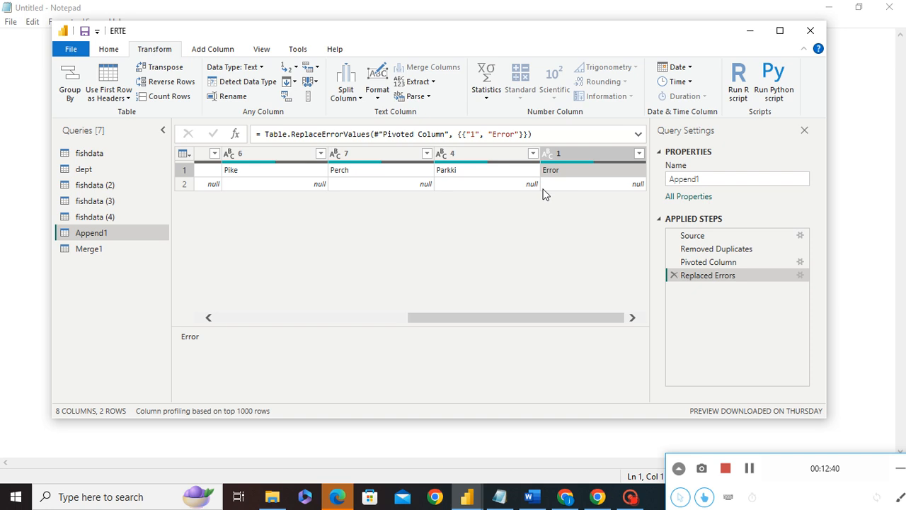
# Step: Edit the Replaced Errors step to replace the errors with an empty value instead
pyautogui.click(800, 275)
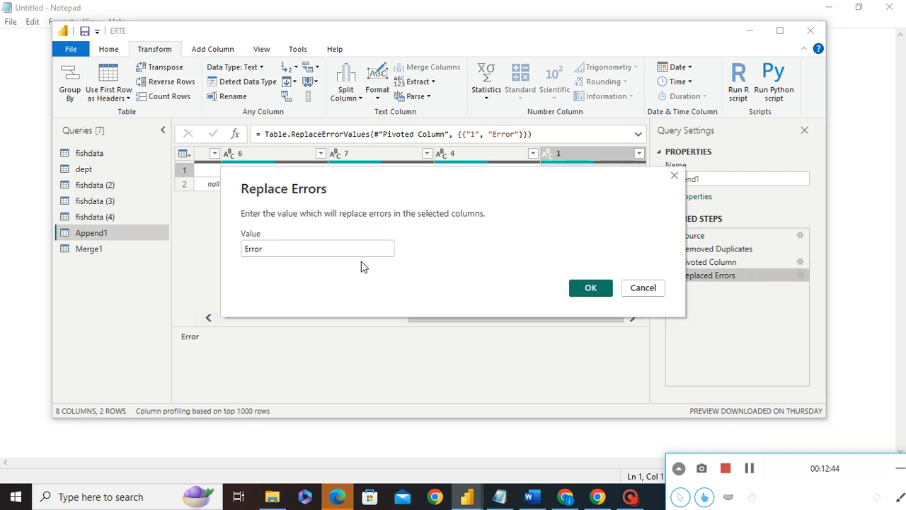
pyautogui.moveTo(310, 247); pyautogui.dragTo(219, 247)
pyautogui.press('BackSpace')
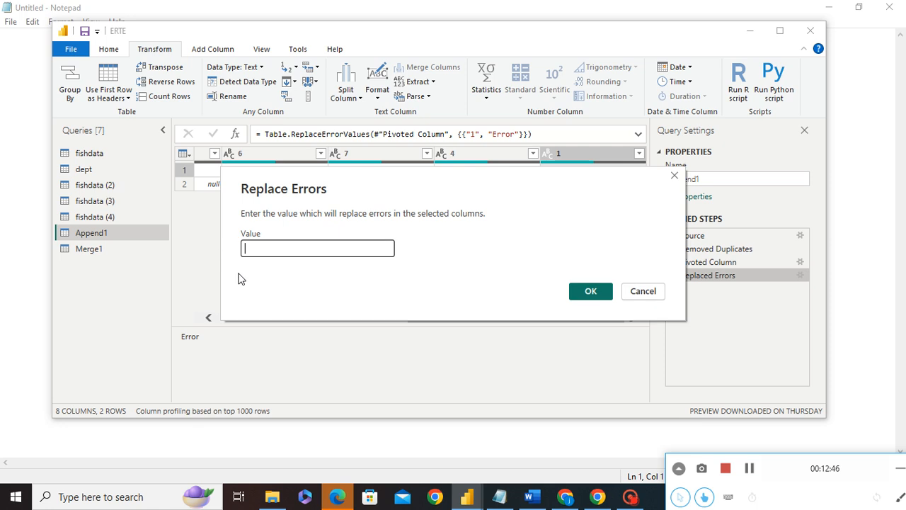
pyautogui.click(591, 291)
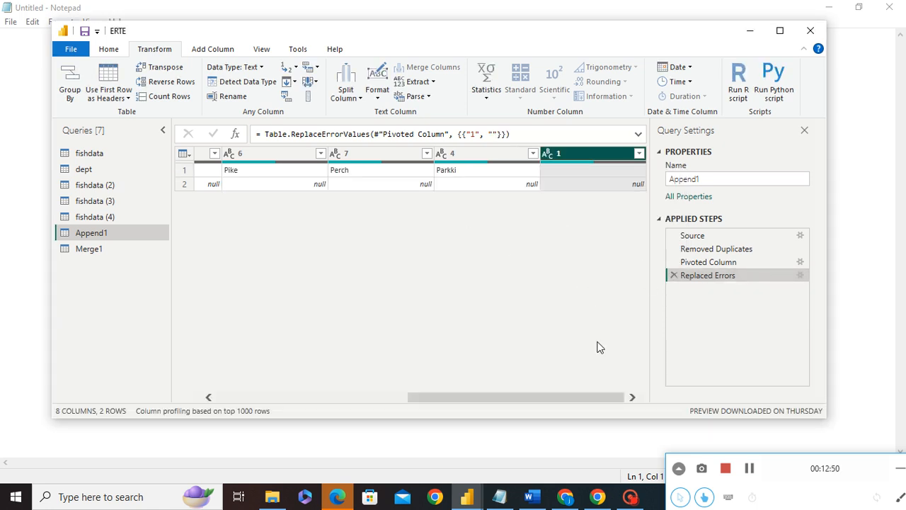
# Step: Delete the Replaced Errors and Pivoted Column steps from the applied steps
pyautogui.moveTo(497, 398); pyautogui.dragTo(666, 391)
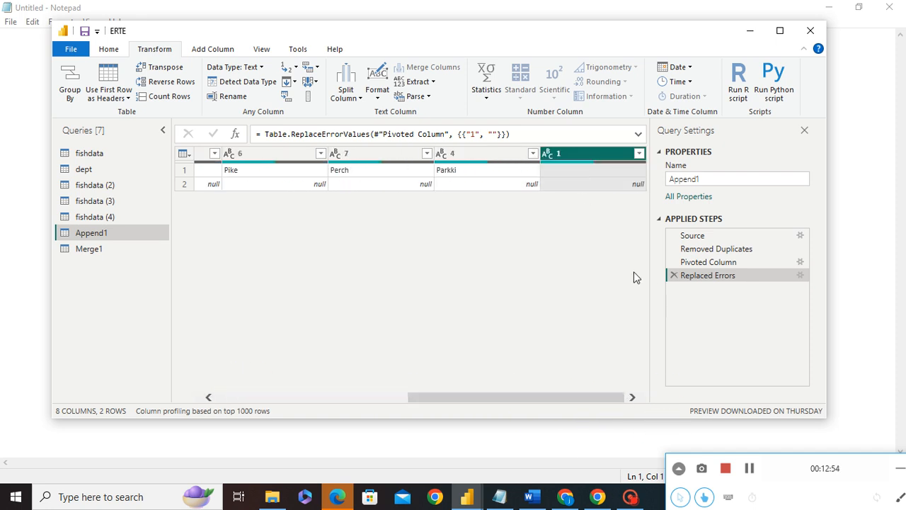
pyautogui.click(674, 275)
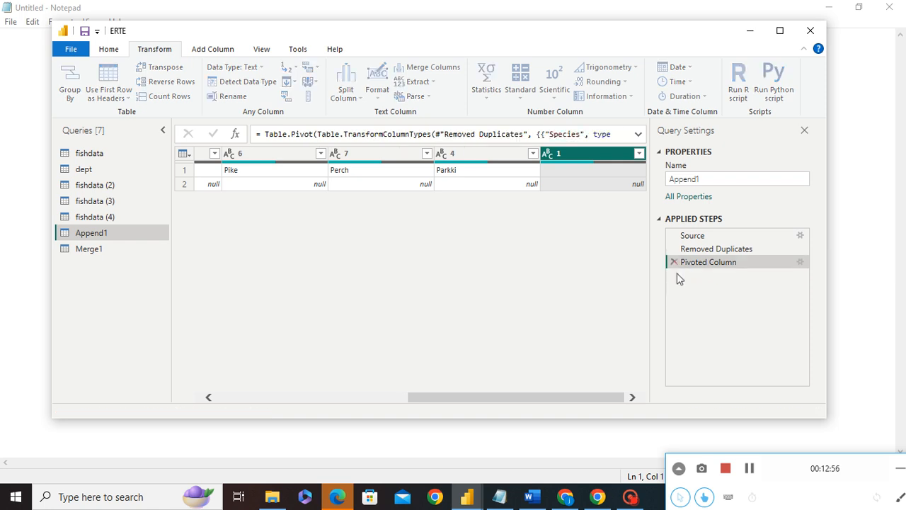
pyautogui.click(674, 262)
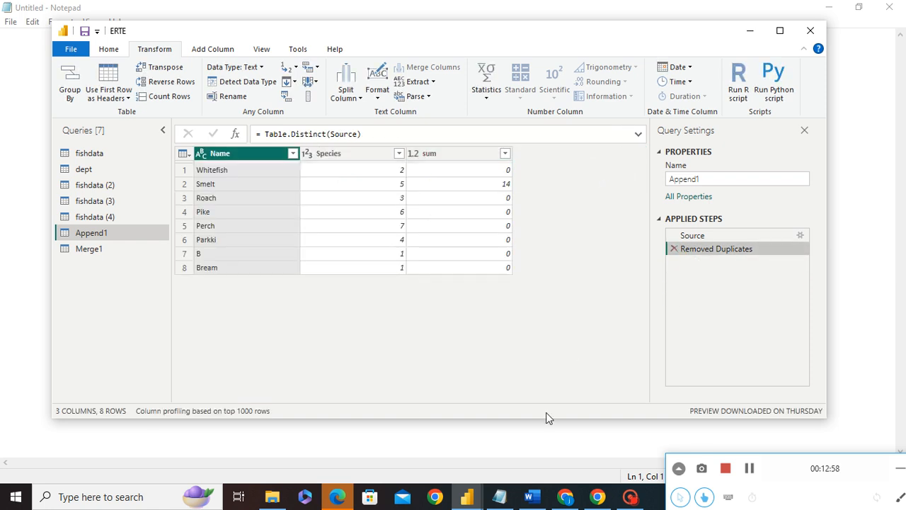